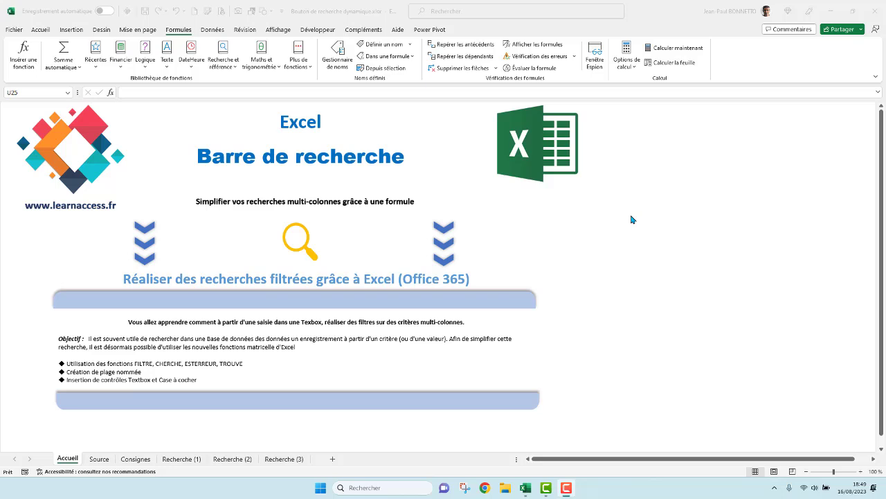
{"action": "left_click", "coordinate": [606, 201]}
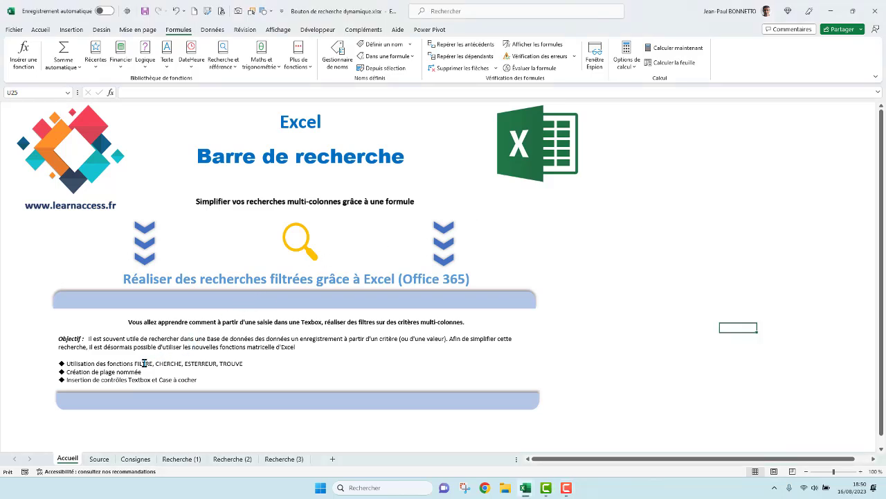
{"action": "left_click", "coordinate": [315, 348]}
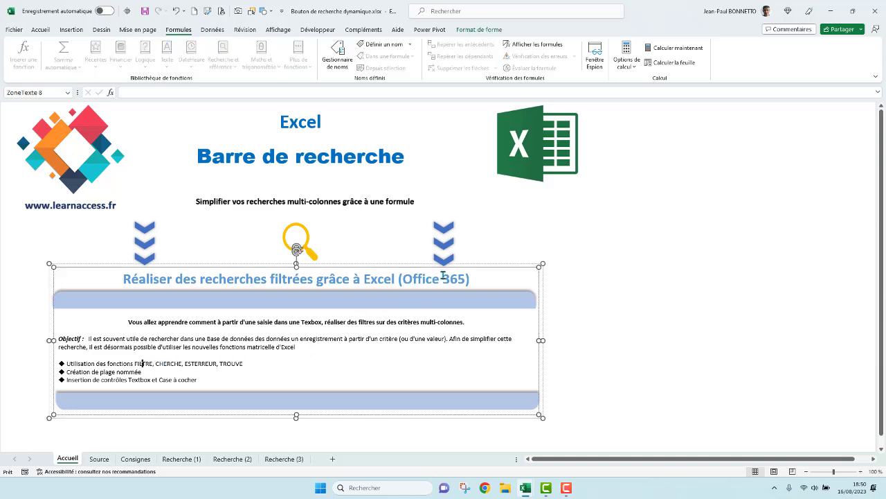
{"action": "left_click", "coordinate": [628, 234]}
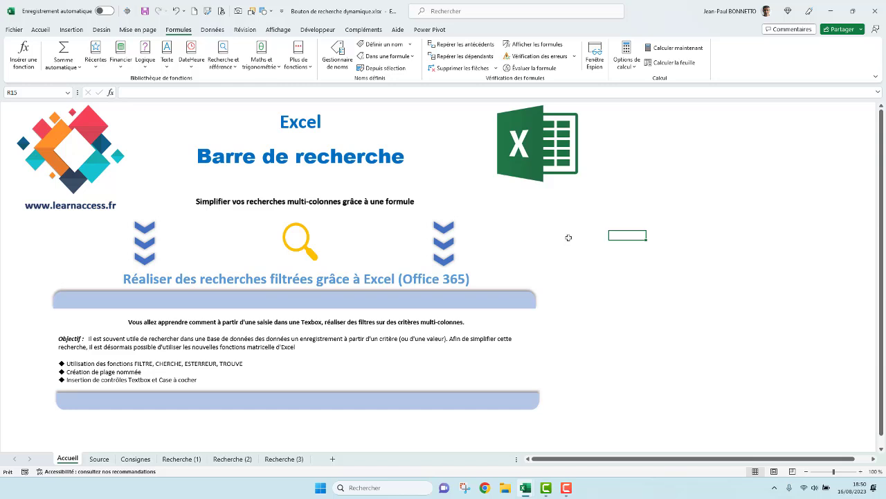
{"action": "left_click", "coordinate": [647, 187]}
{"action": "left_click", "coordinate": [698, 153]}
Examine the client table on the Source sheet, its table name and the empty header band on the Recherche (1) sheet
{"action": "left_click", "coordinate": [99, 458]}
{"action": "left_click", "coordinate": [72, 182]}
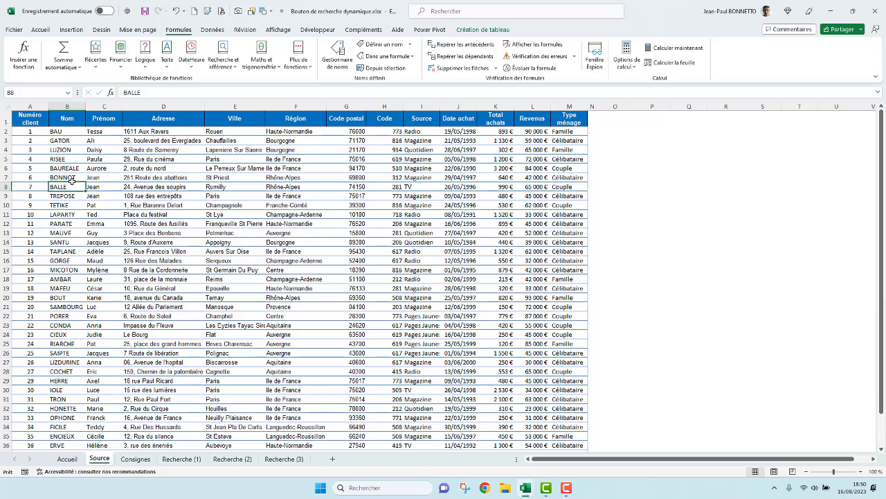
{"action": "left_click_drag", "start_coordinate": [30, 117], "coordinate": [515, 274]}
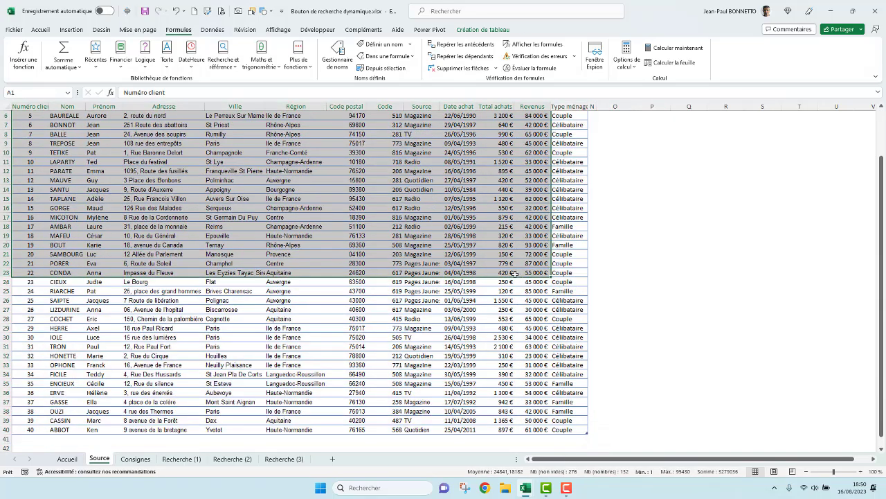
{"action": "scroll", "coordinate": [515, 274], "scroll_direction": "up", "scroll_amount": 2}
{"action": "left_click_drag", "start_coordinate": [173, 196], "coordinate": [173, 189]}
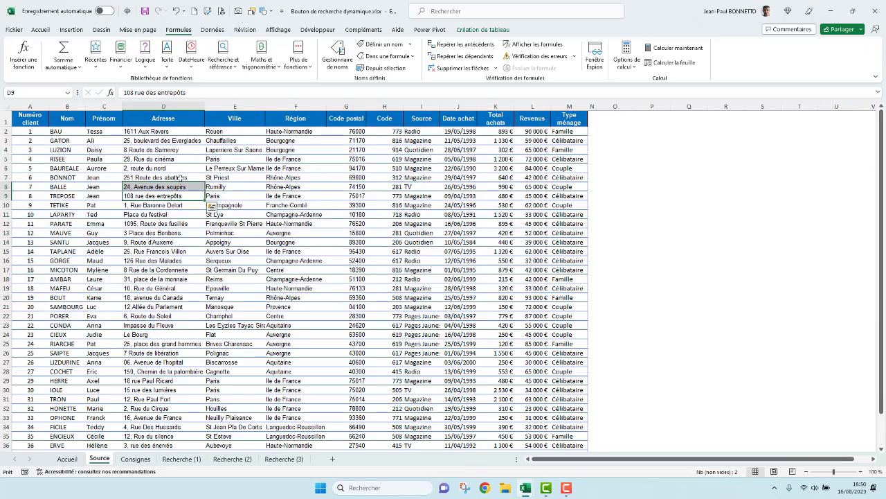
{"action": "left_click", "coordinate": [180, 177]}
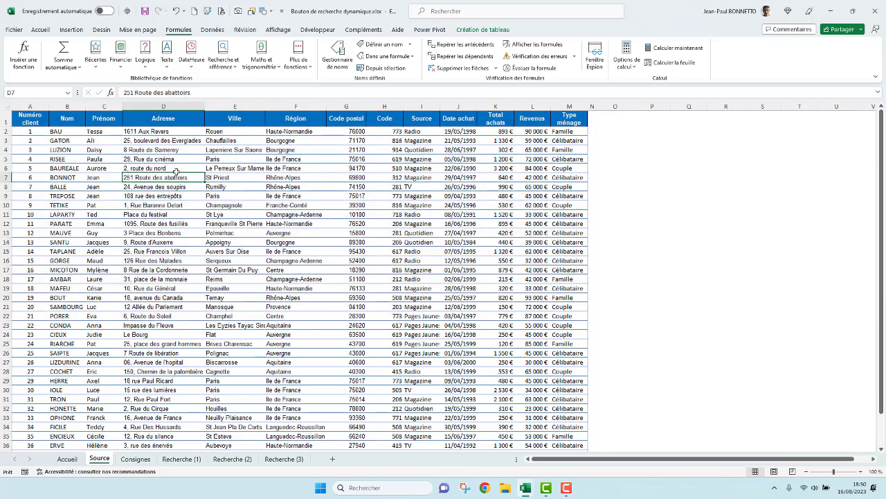
{"action": "left_click", "coordinate": [471, 30]}
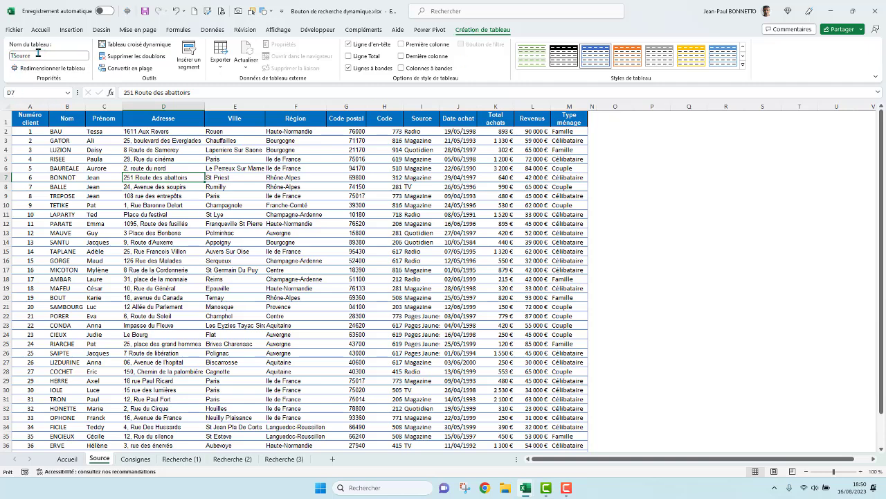
{"action": "left_click", "coordinate": [149, 159]}
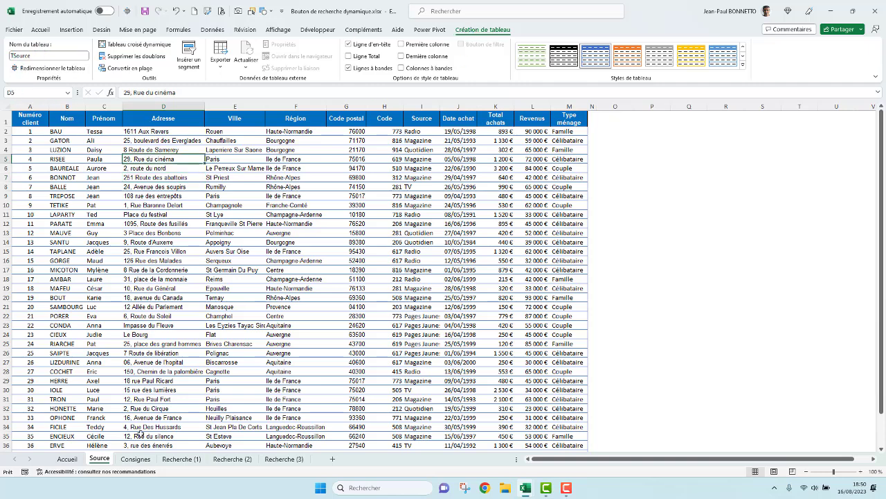
{"action": "left_click", "coordinate": [181, 459]}
{"action": "left_click", "coordinate": [271, 204]}
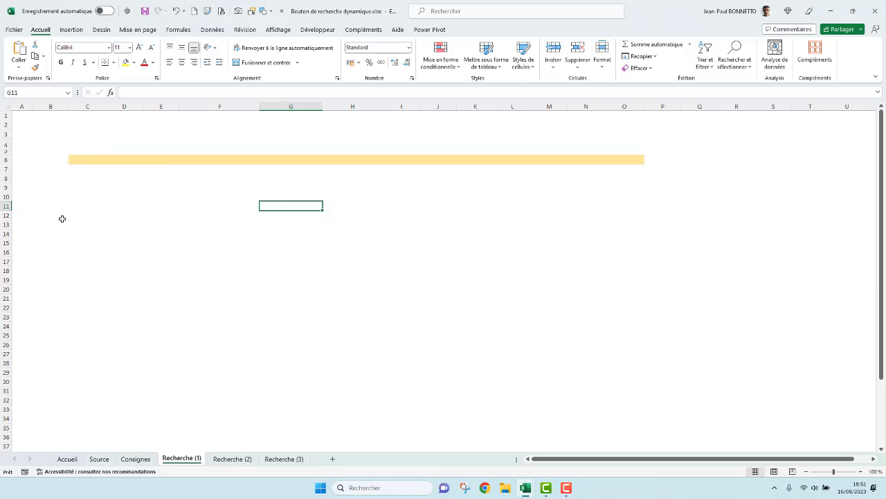
Copy the header row A1:M1 from the Source sheet and paste it as values at C6 on Recherche (1)
{"action": "left_click", "coordinate": [100, 459]}
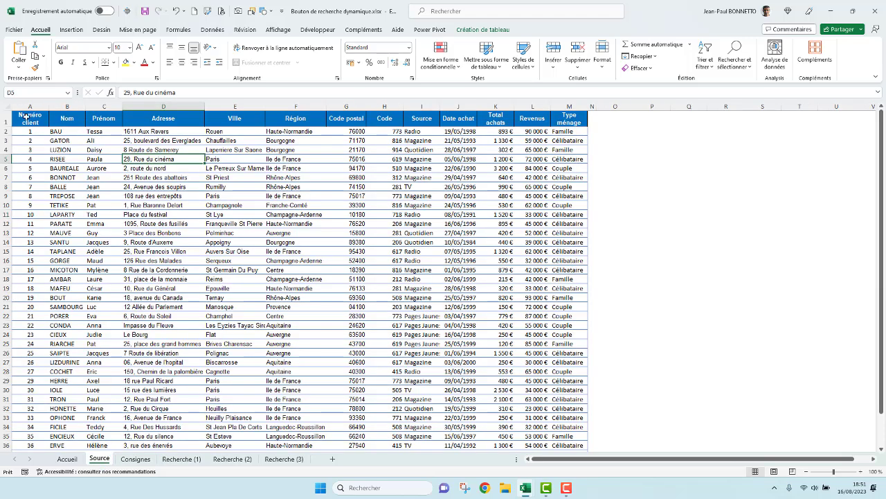
{"action": "left_click_drag", "start_coordinate": [25, 118], "coordinate": [563, 122]}
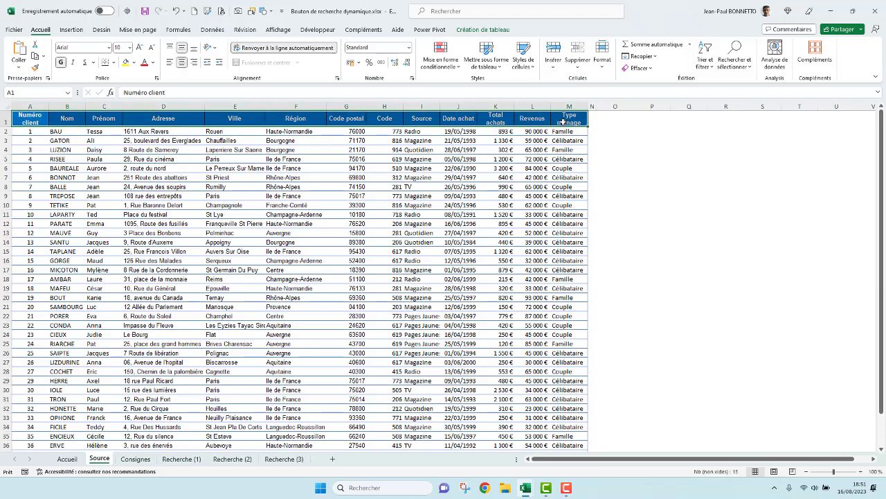
{"action": "left_click", "coordinate": [34, 55]}
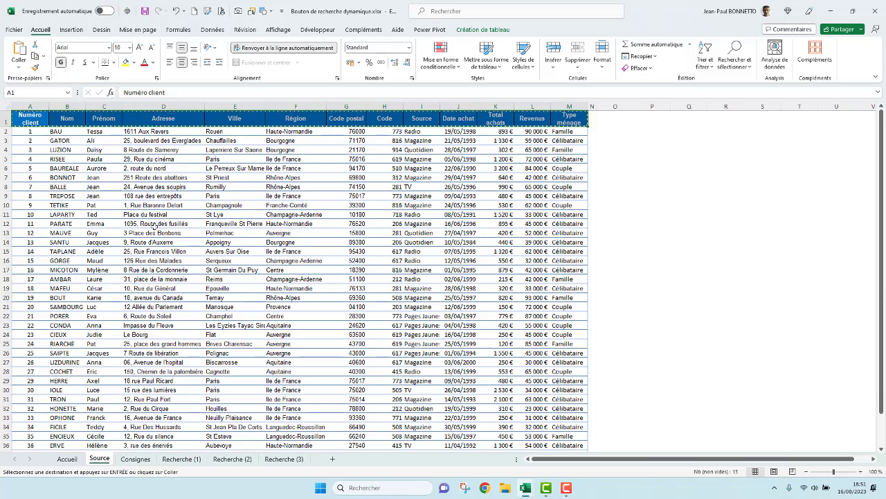
{"action": "left_click", "coordinate": [136, 459]}
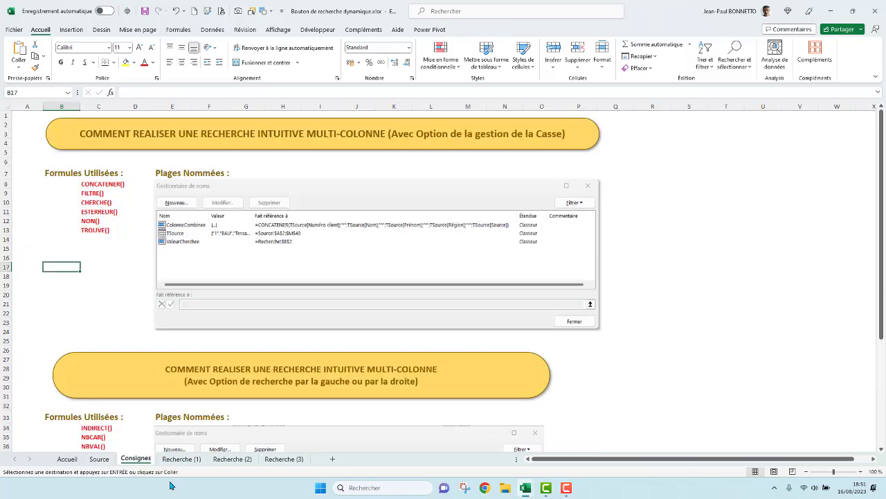
{"action": "left_click", "coordinate": [183, 459]}
{"action": "left_click", "coordinate": [87, 159]}
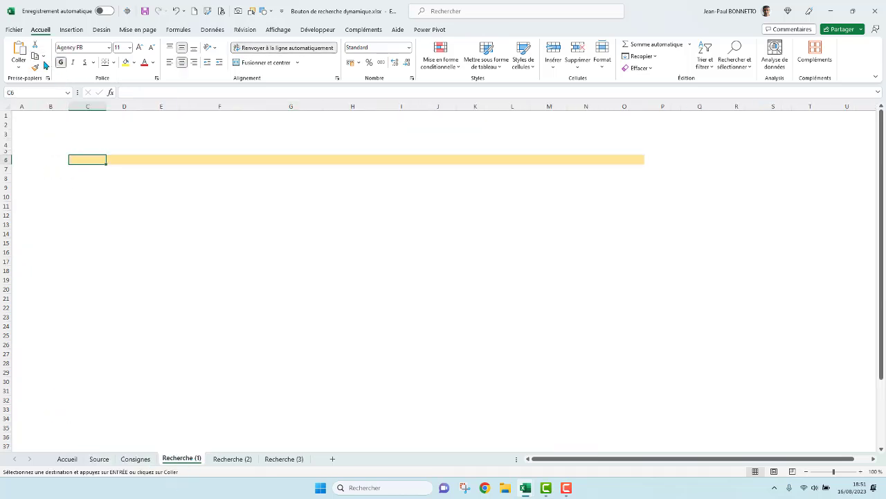
{"action": "left_click", "coordinate": [19, 67]}
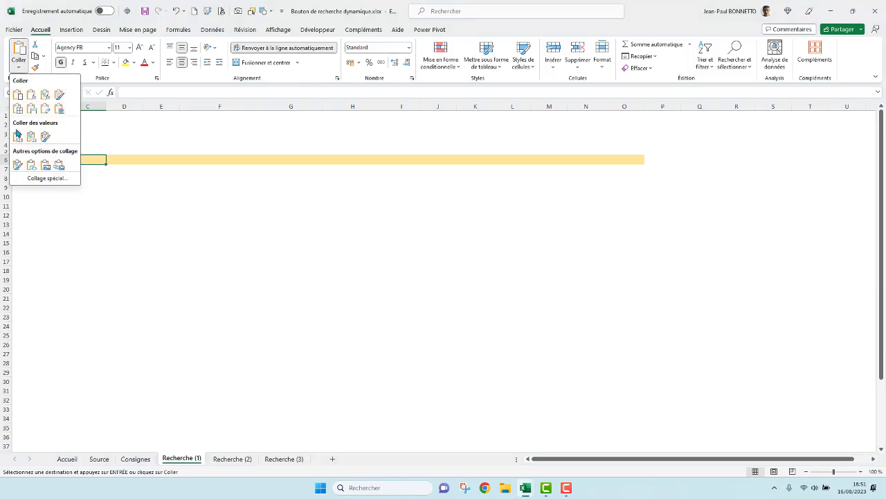
{"action": "left_click", "coordinate": [17, 133]}
{"action": "left_click", "coordinate": [148, 205]}
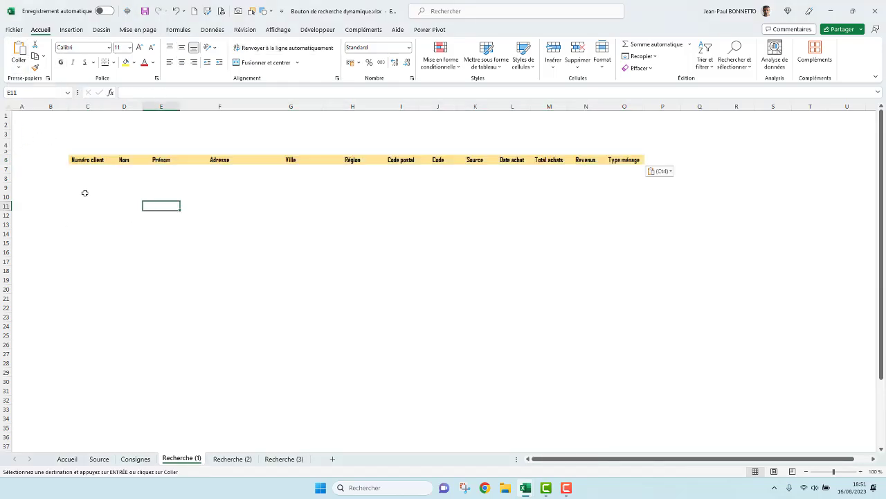
{"action": "left_click_drag", "start_coordinate": [86, 168], "coordinate": [99, 262]}
{"action": "left_click_drag", "start_coordinate": [129, 169], "coordinate": [165, 290]}
{"action": "left_click_drag", "start_coordinate": [239, 179], "coordinate": [206, 252]}
{"action": "left_click", "coordinate": [99, 459]}
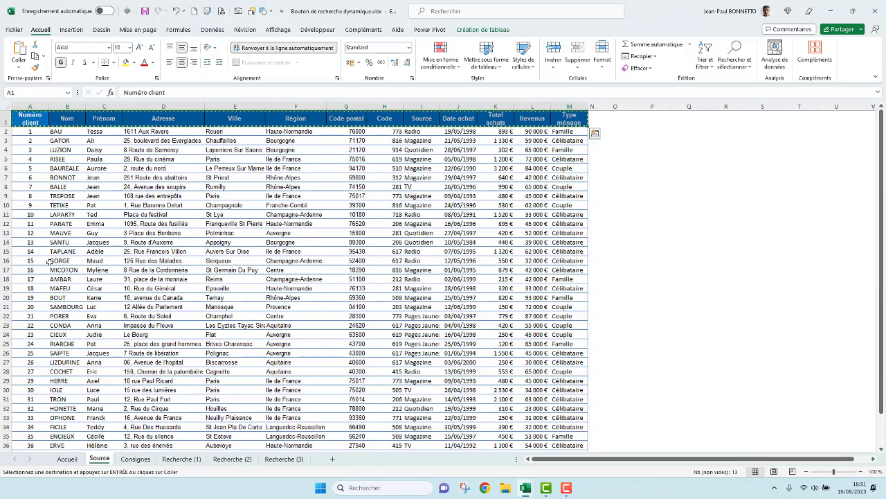
{"action": "left_click", "coordinate": [136, 459]}
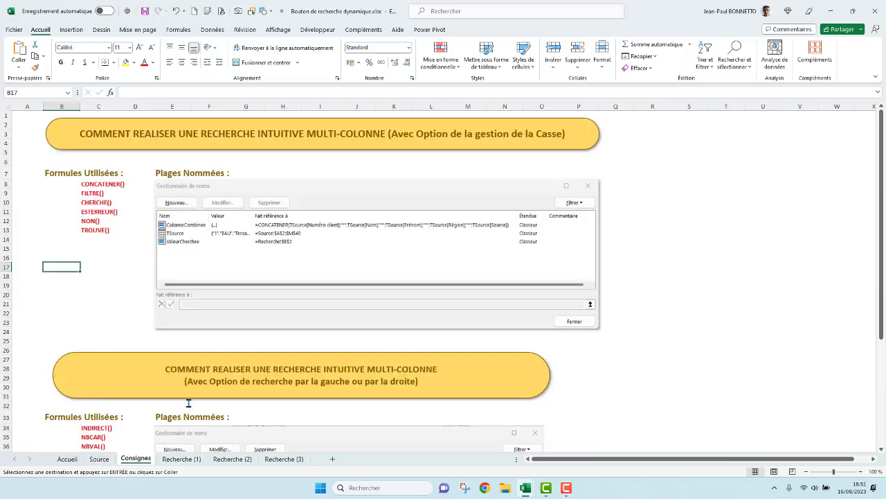
{"action": "left_click", "coordinate": [180, 458]}
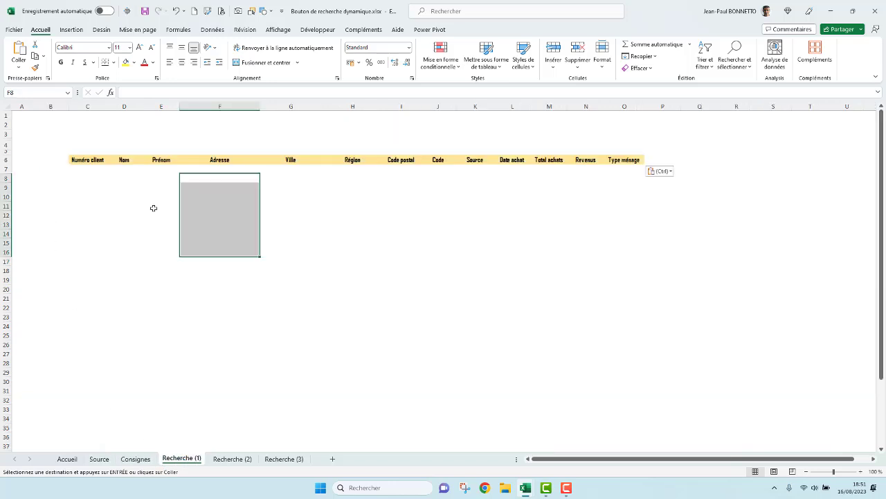
{"action": "left_click", "coordinate": [274, 145]}
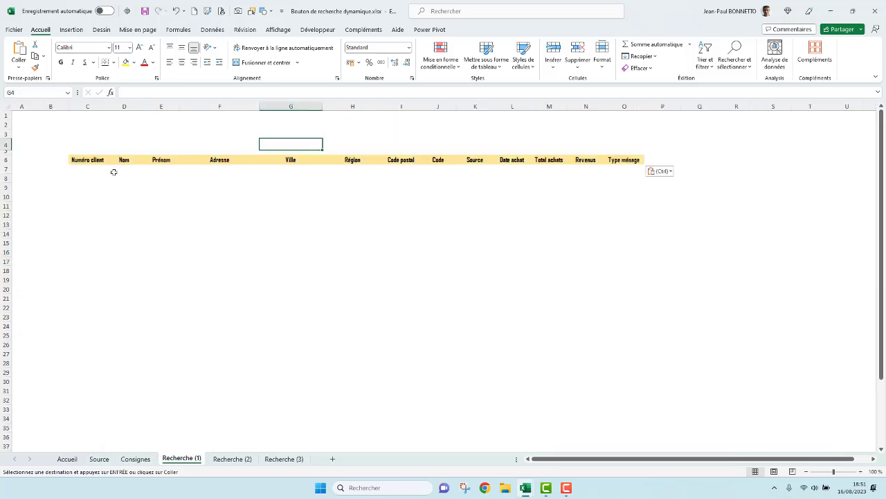
{"action": "left_click", "coordinate": [133, 459]}
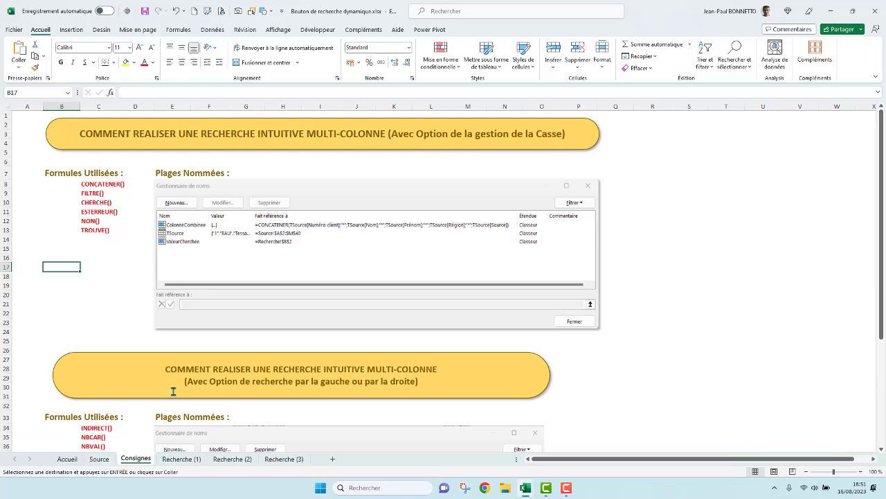
{"action": "left_click", "coordinate": [102, 459]}
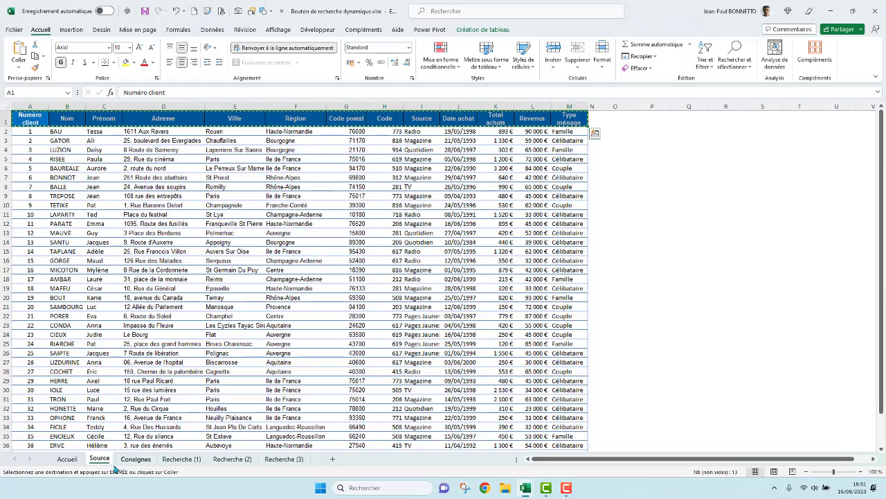
{"action": "left_click", "coordinate": [181, 459]}
{"action": "left_click", "coordinate": [132, 128]}
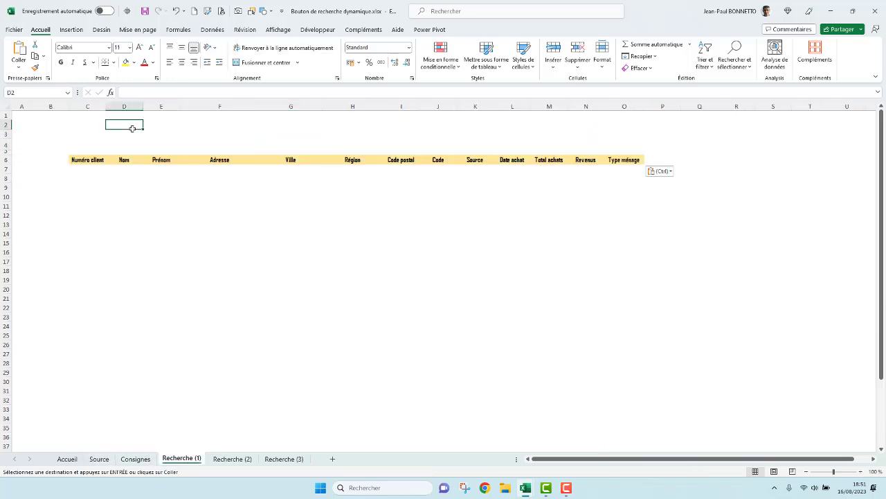
Insert a rounded rectangle above the headers, roughly across columns D to F in rows 2 to 4, with fully rounded ends
{"action": "left_click", "coordinate": [77, 29]}
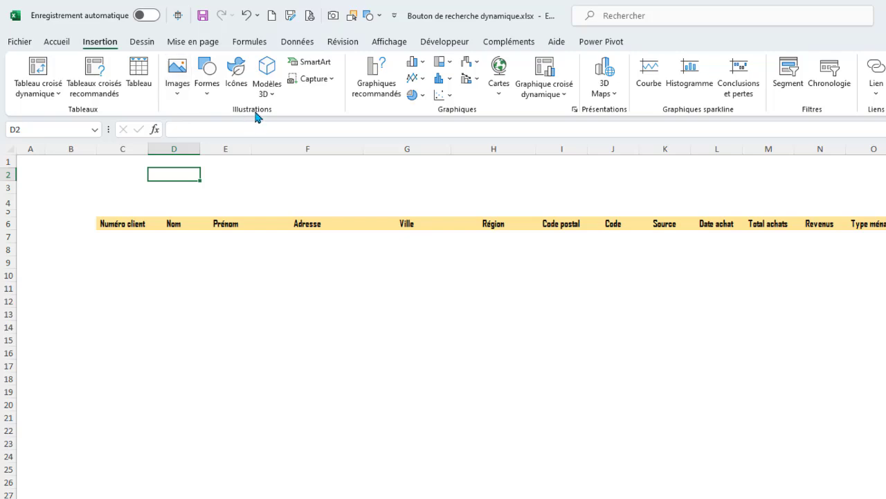
{"action": "left_click", "coordinate": [207, 96]}
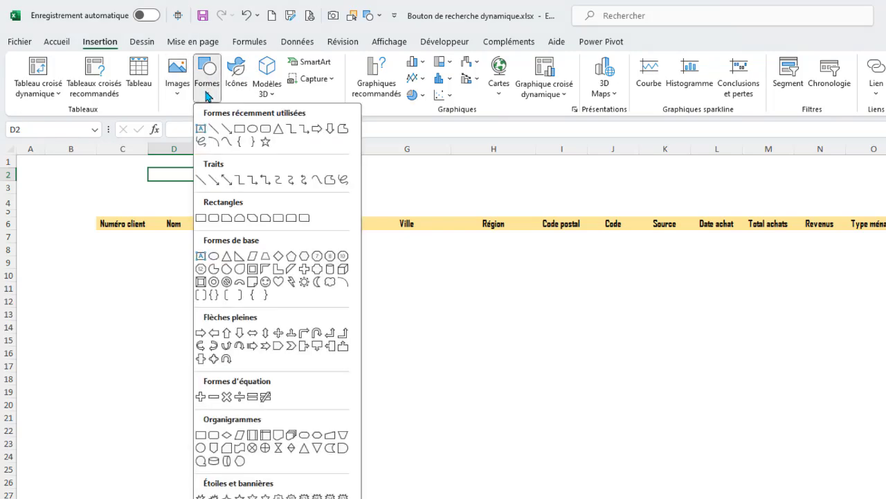
{"action": "left_click", "coordinate": [266, 130]}
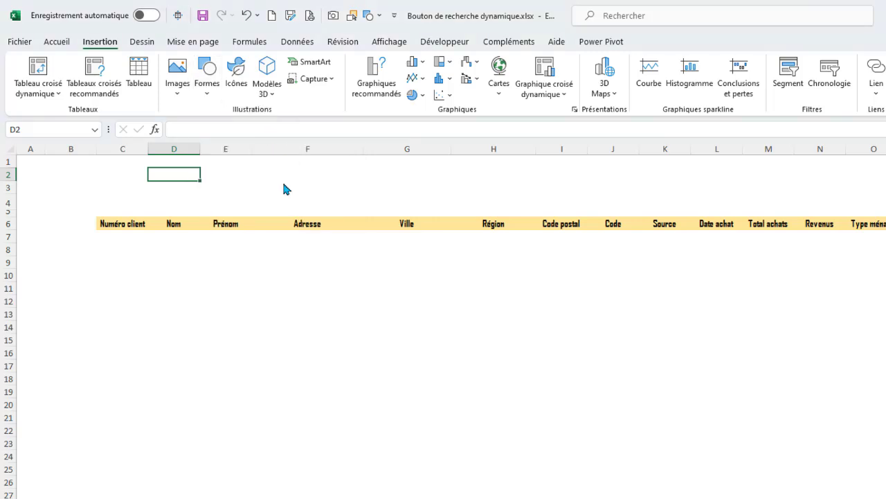
{"action": "left_click_drag", "start_coordinate": [148, 169], "coordinate": [354, 199]}
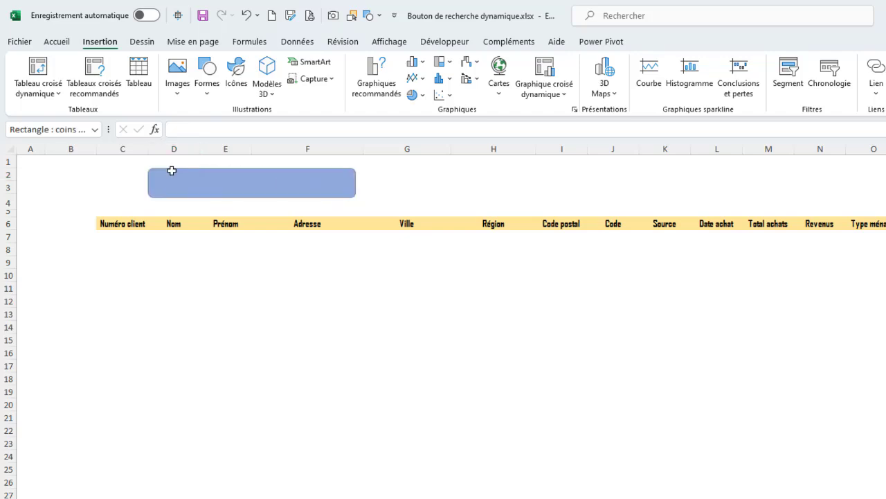
{"action": "left_click_drag", "start_coordinate": [152, 169], "coordinate": [284, 198]}
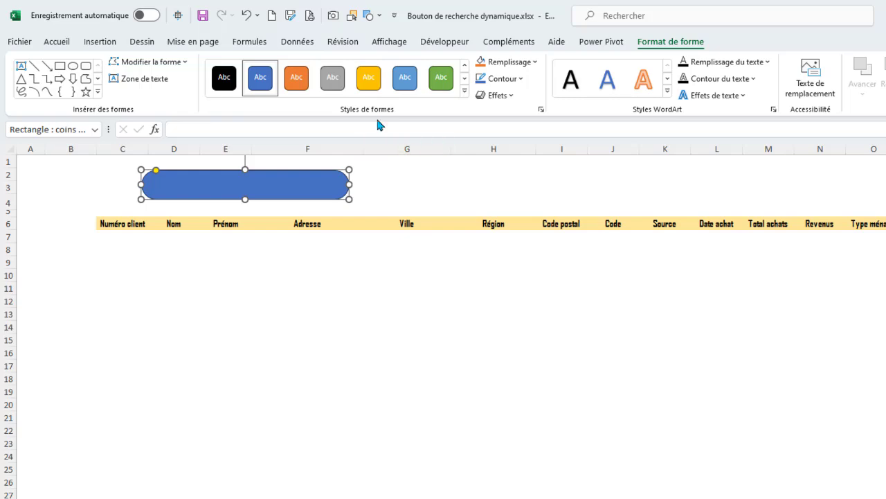
Give the rounded rectangle an outline in the darkest gold theme colour with a 2¼ pt thickness
{"action": "left_click", "coordinate": [521, 78]}
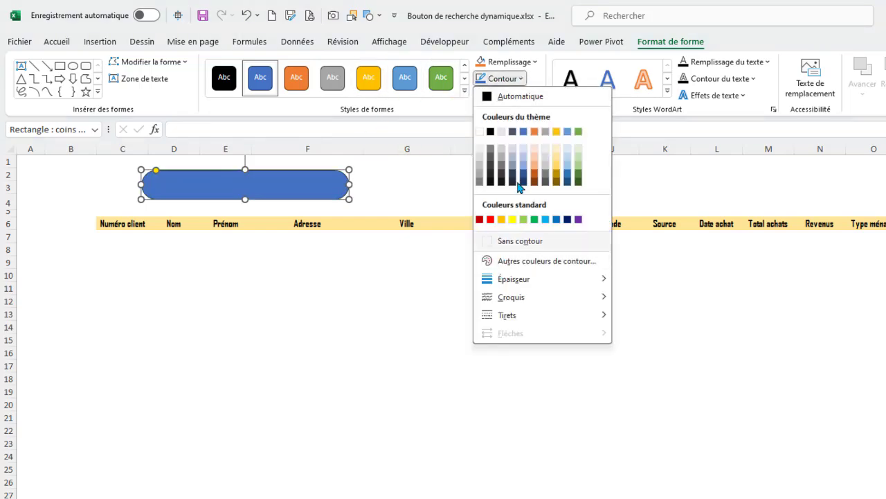
{"action": "left_click", "coordinate": [534, 220]}
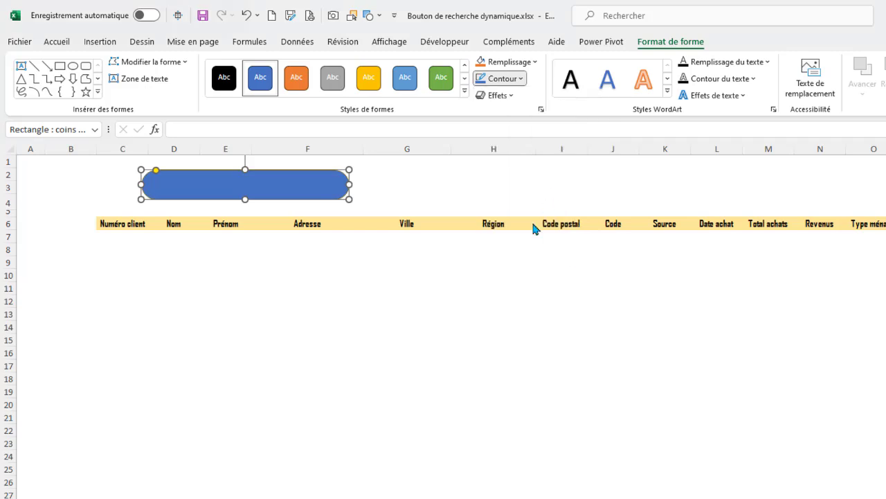
{"action": "left_click", "coordinate": [509, 79]}
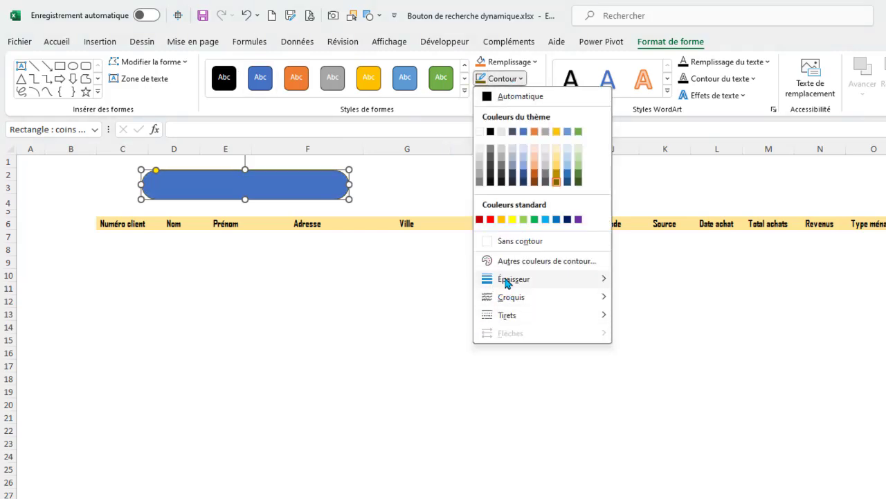
{"action": "mouse_move", "coordinate": [509, 280]}
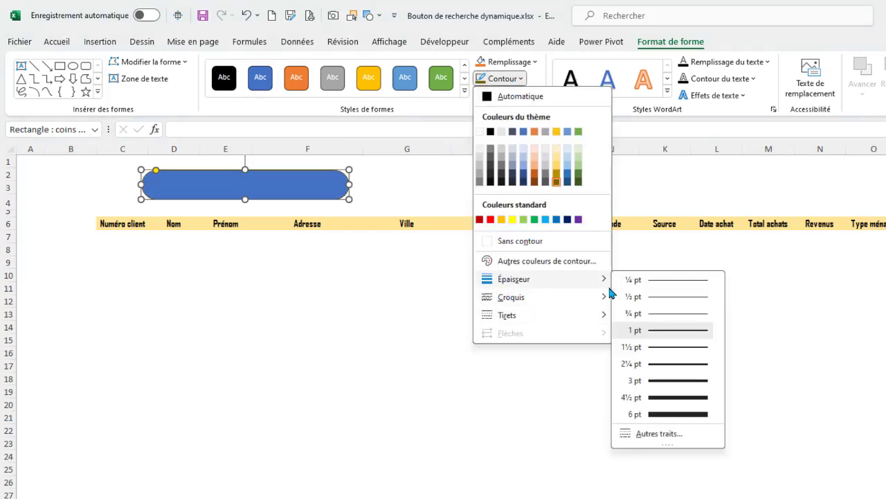
{"action": "left_click", "coordinate": [669, 365]}
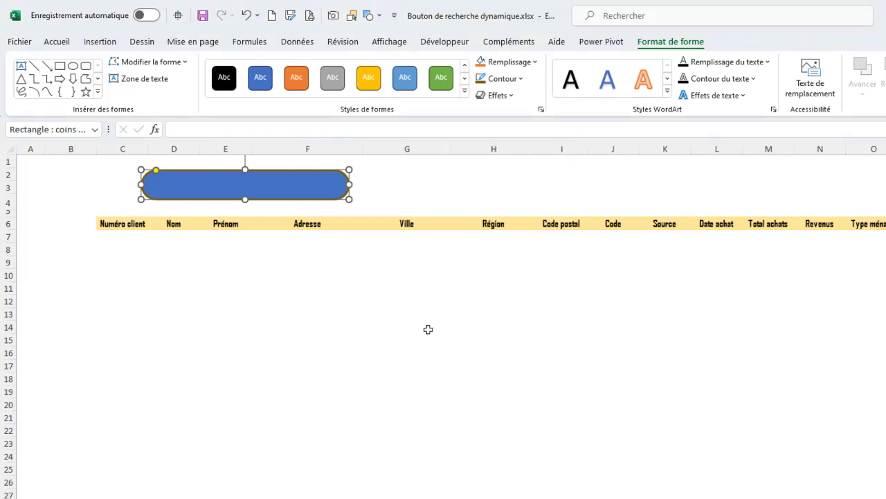
Remove the fill from the rounded rectangle so that only its outline remains
{"action": "left_click", "coordinate": [534, 64]}
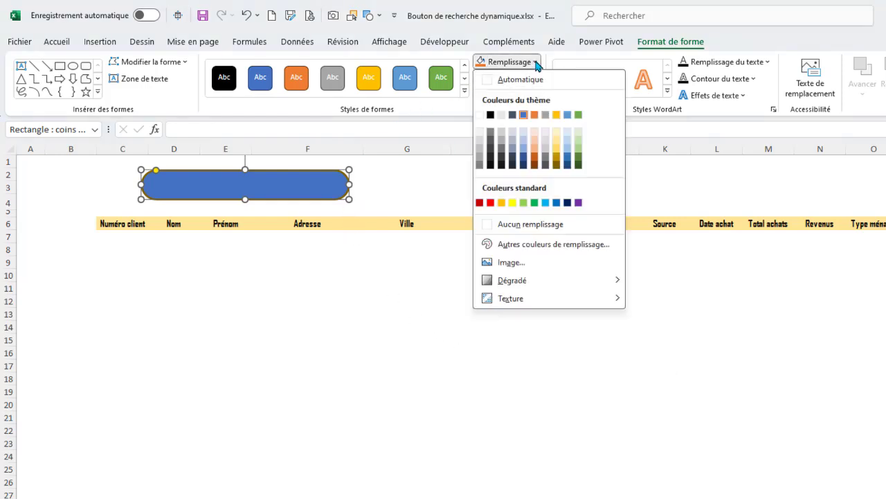
{"action": "left_click", "coordinate": [524, 225]}
{"action": "left_click", "coordinate": [465, 173]}
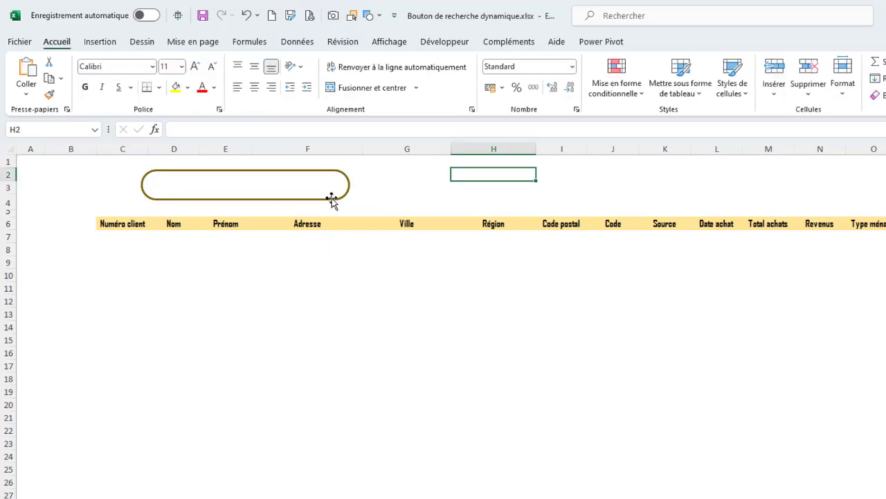
{"action": "left_click", "coordinate": [332, 200]}
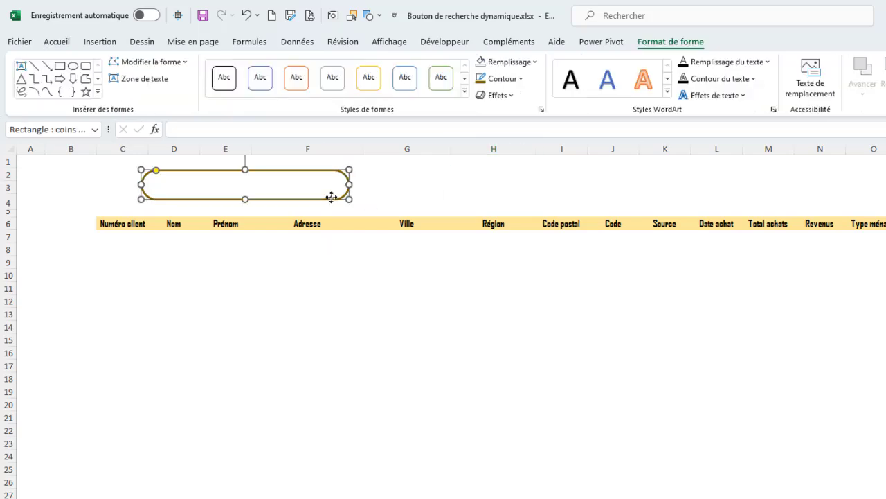
Insert a small flowchart Delay shape (one rounded end) to the right of the bar in column G, around rows 2 to 4
{"action": "left_click", "coordinate": [99, 41]}
{"action": "left_click", "coordinate": [206, 87]}
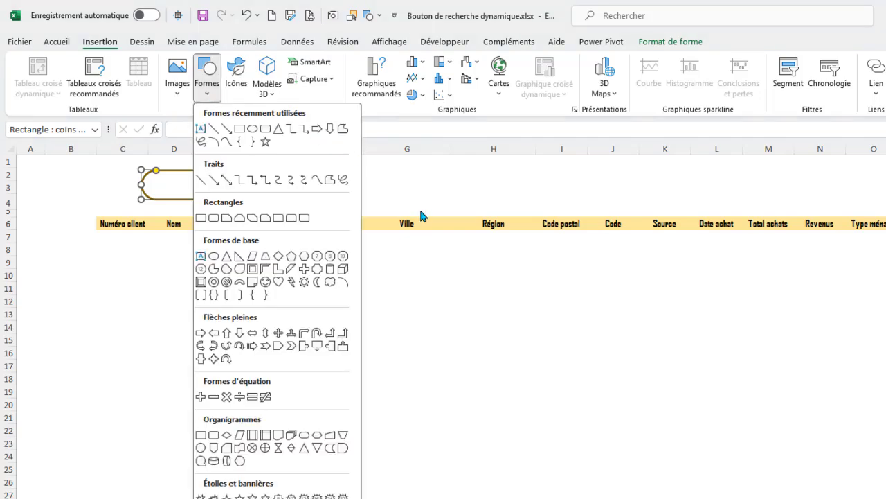
{"action": "left_click", "coordinate": [343, 446]}
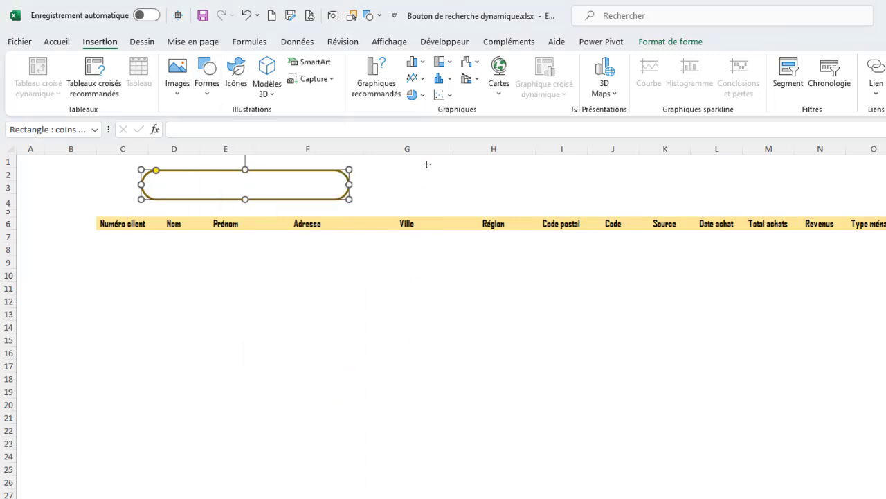
{"action": "left_click_drag", "start_coordinate": [432, 174], "coordinate": [478, 206]}
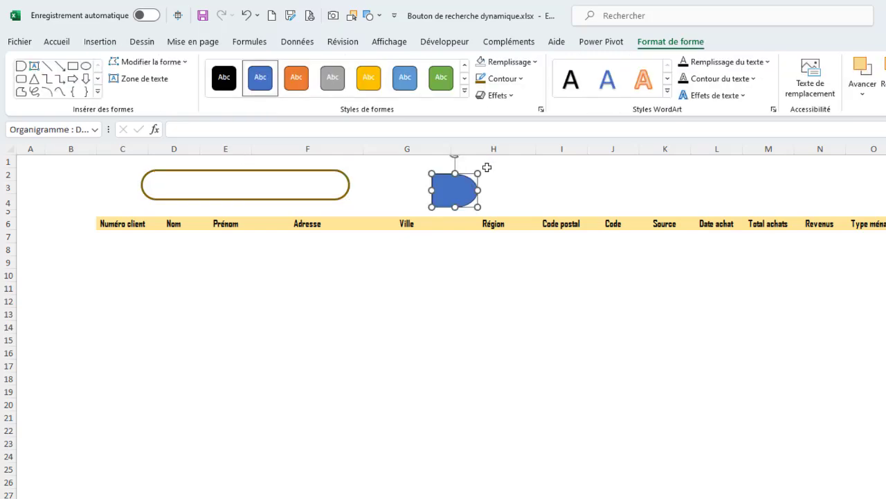
{"action": "left_click_drag", "start_coordinate": [451, 178], "coordinate": [411, 162]}
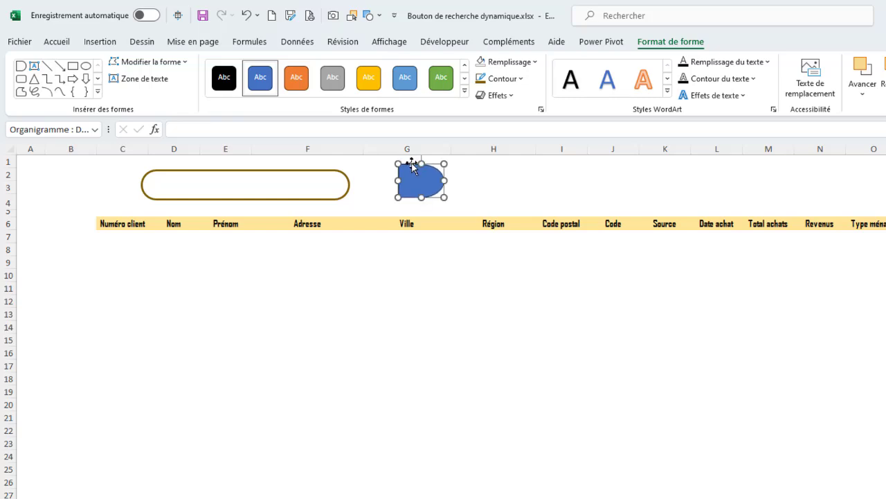
{"action": "left_click_drag", "start_coordinate": [411, 162], "coordinate": [412, 173]}
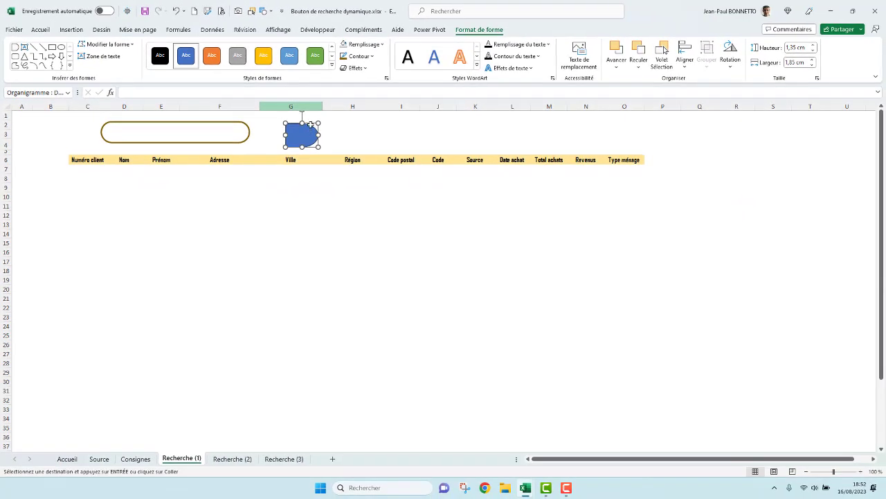
Flip the Delay shape vertically and horizontally so its rounded end faces left
{"action": "left_click", "coordinate": [308, 121]}
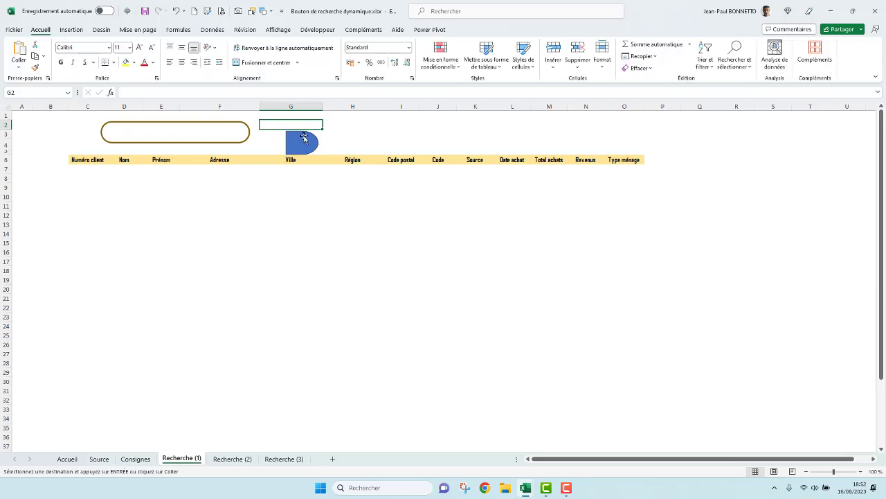
{"action": "left_click", "coordinate": [303, 139]}
{"action": "left_click", "coordinate": [730, 54]}
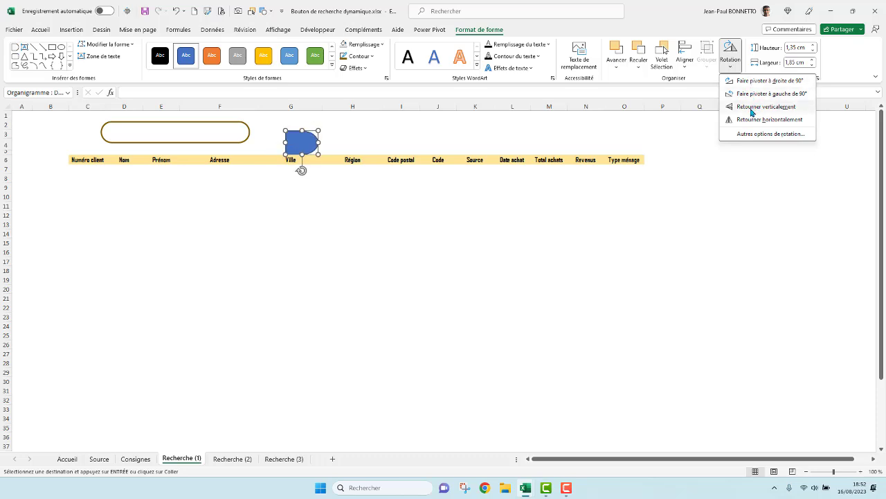
{"action": "left_click", "coordinate": [752, 108]}
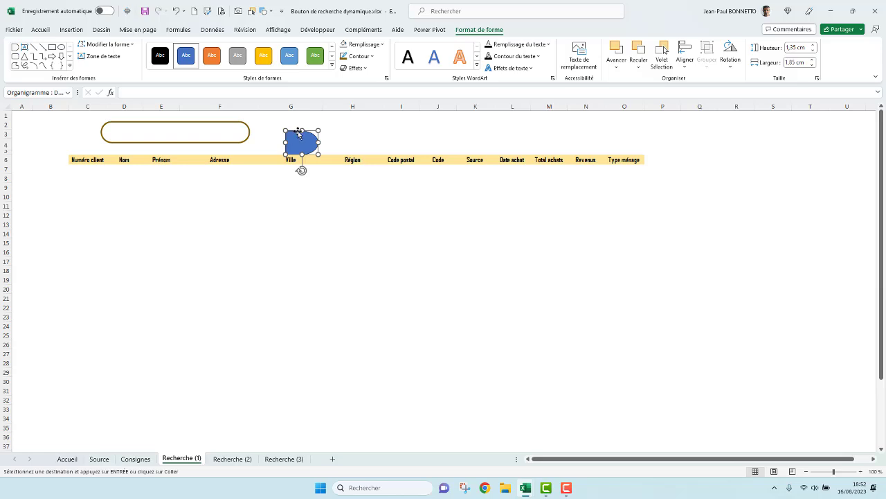
{"action": "left_click", "coordinate": [731, 61]}
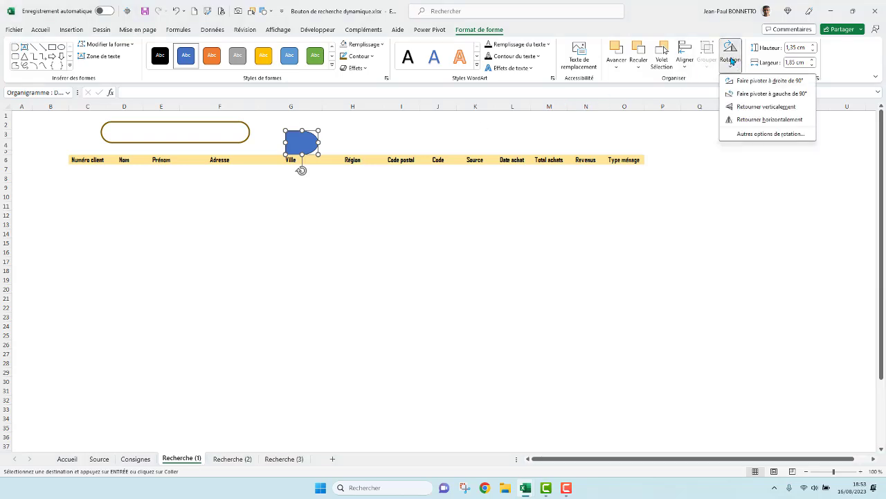
{"action": "left_click", "coordinate": [753, 121]}
Fit the Delay shape inside the bar's left end, matching its height with a narrower width, and apply the solid gold shape style
{"action": "left_click_drag", "start_coordinate": [311, 135], "coordinate": [127, 119]}
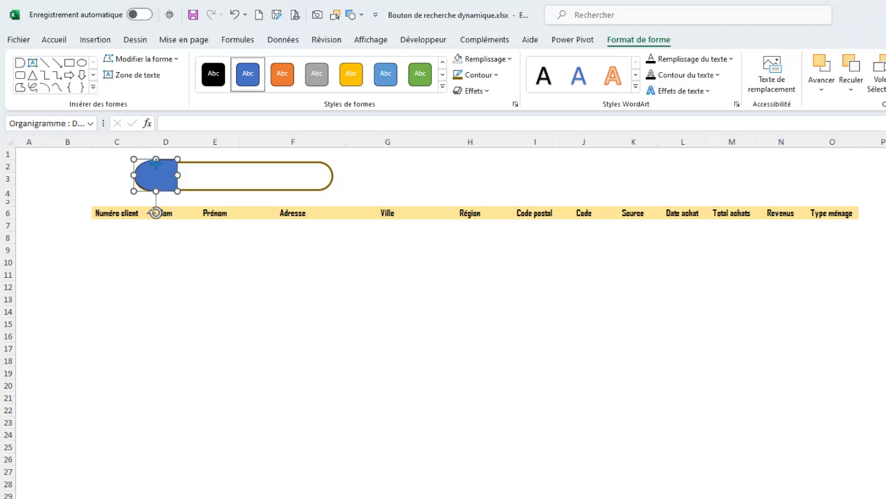
{"action": "left_click_drag", "start_coordinate": [156, 160], "coordinate": [159, 190]}
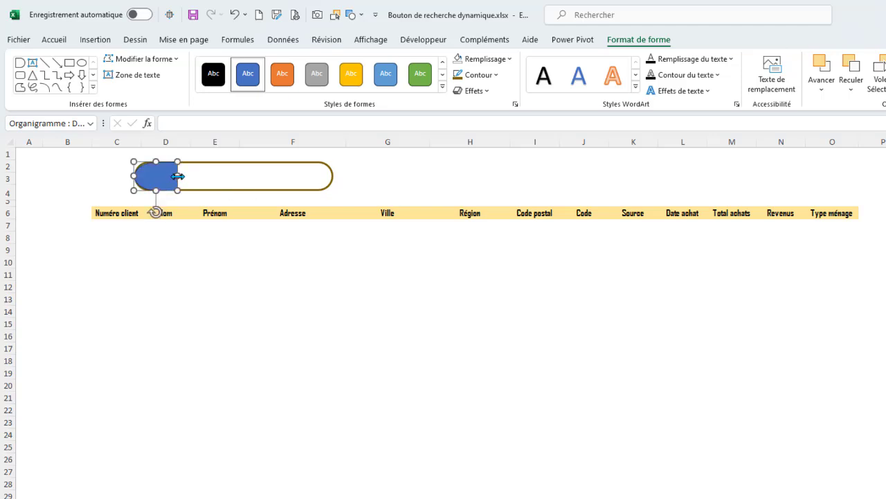
{"action": "left_click", "coordinate": [352, 78]}
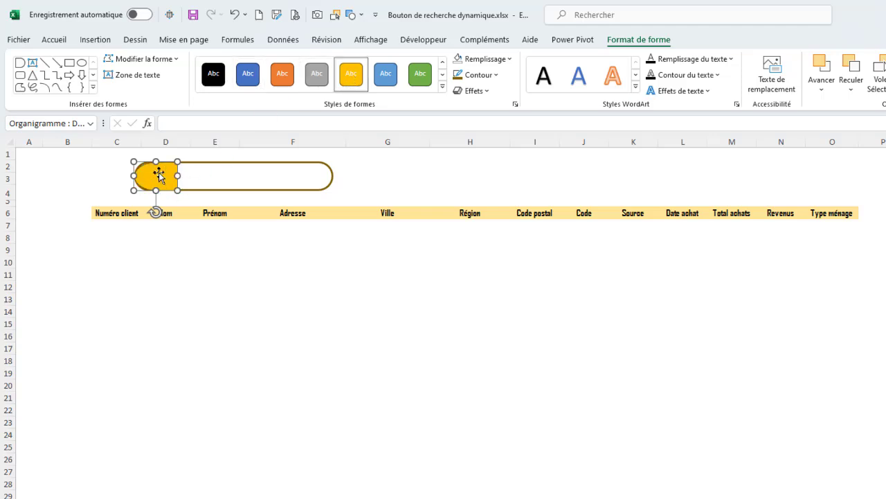
{"action": "left_click_drag", "start_coordinate": [159, 174], "coordinate": [171, 174]}
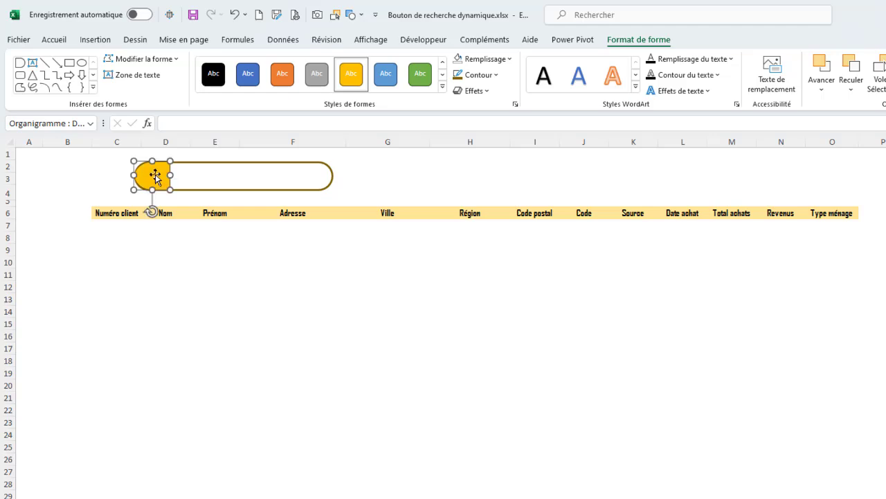
{"action": "left_click", "coordinate": [111, 175]}
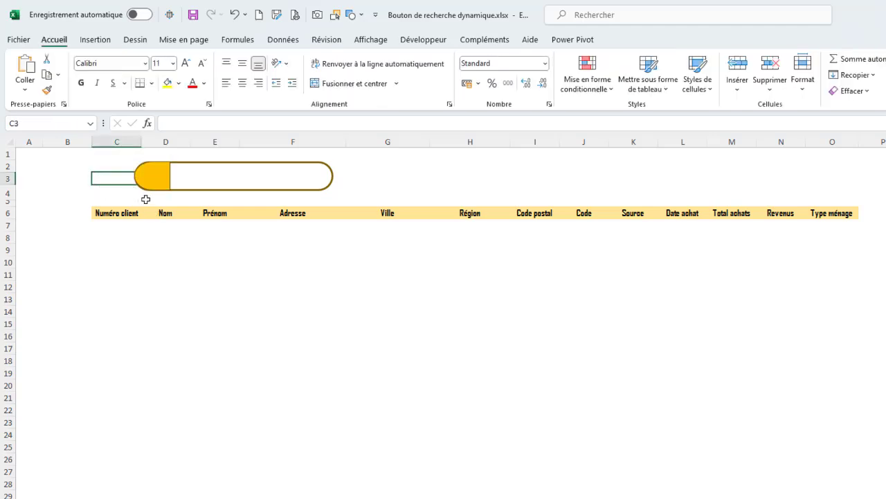
{"action": "left_click", "coordinate": [149, 171]}
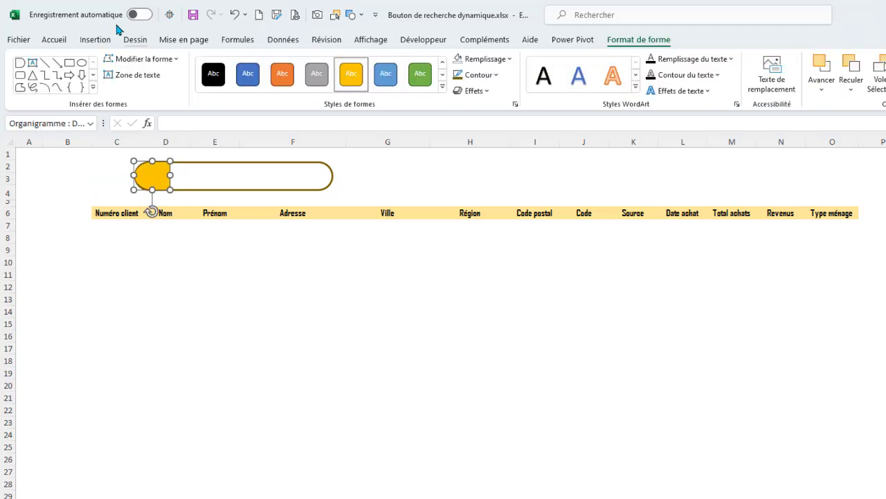
Search the stock icons for "loupe" and insert the bold plain magnifying glass
{"action": "left_click", "coordinate": [95, 39]}
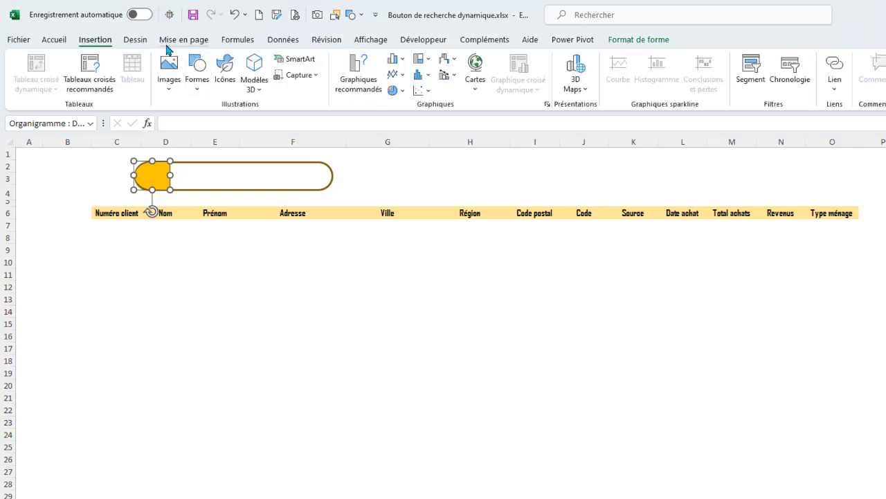
{"action": "left_click", "coordinate": [225, 65]}
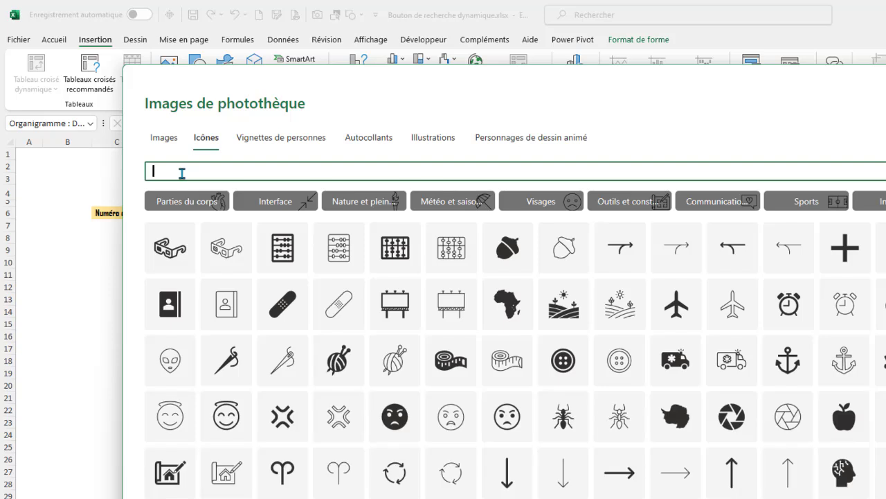
{"action": "type", "text": "loupe"}
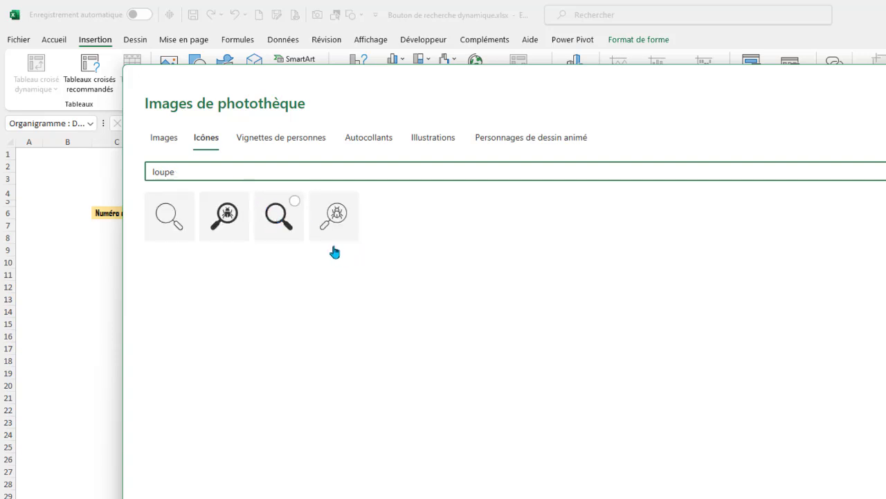
{"action": "left_click", "coordinate": [288, 216]}
{"action": "left_click", "coordinate": [885, 498]}
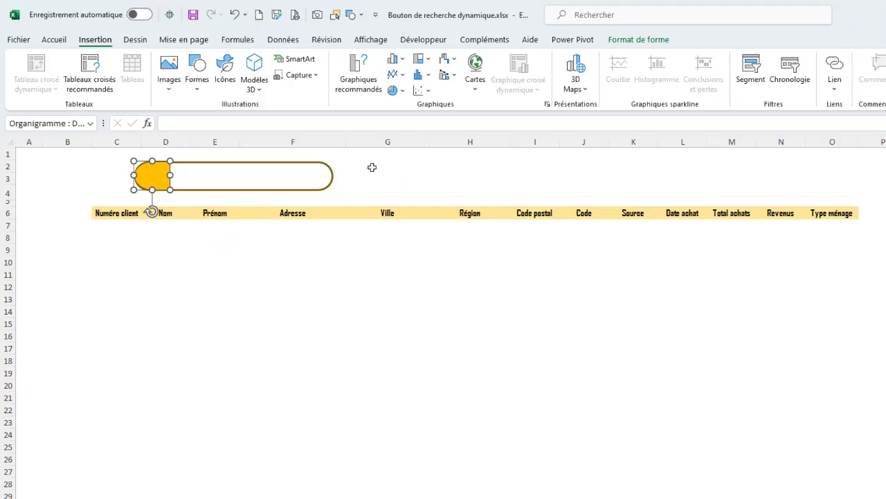
{"action": "left_click", "coordinate": [277, 262]}
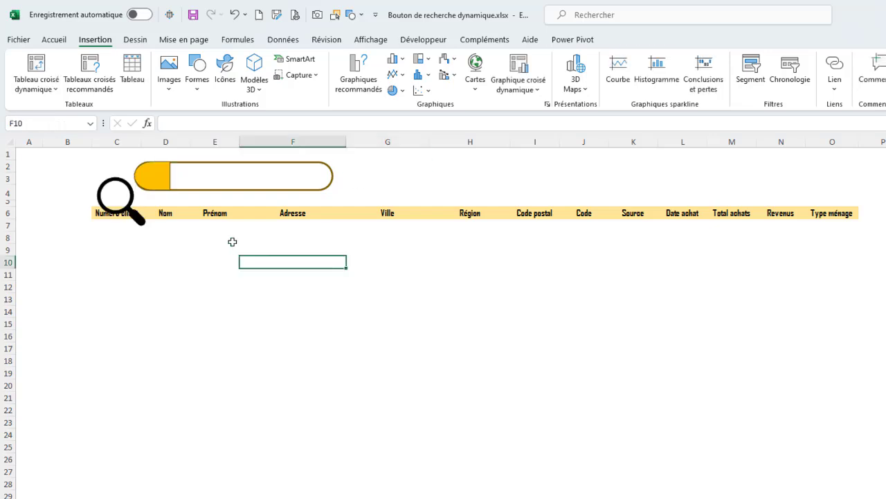
Shrink the magnifying glass icon to about 1.09 cm square and place it on the gold shape
{"action": "left_click", "coordinate": [119, 201]}
{"action": "left_click_drag", "start_coordinate": [151, 246], "coordinate": [258, 325]}
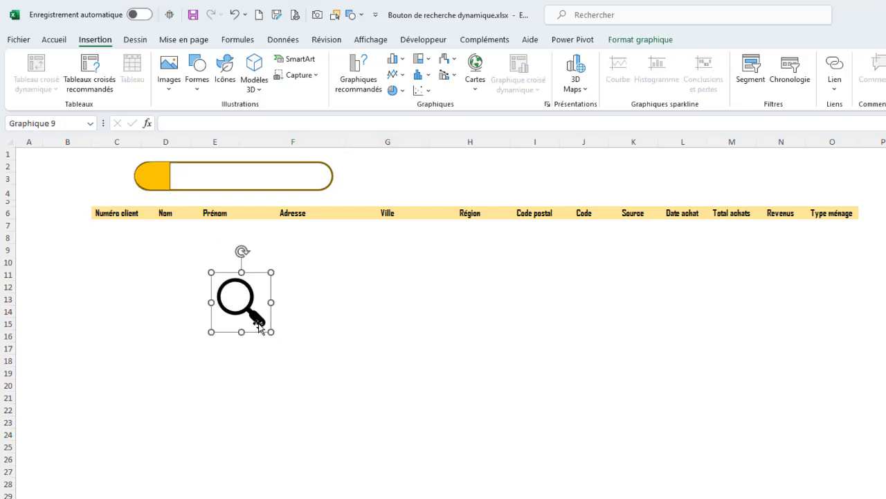
{"action": "left_click_drag", "start_coordinate": [222, 300], "coordinate": [160, 175]}
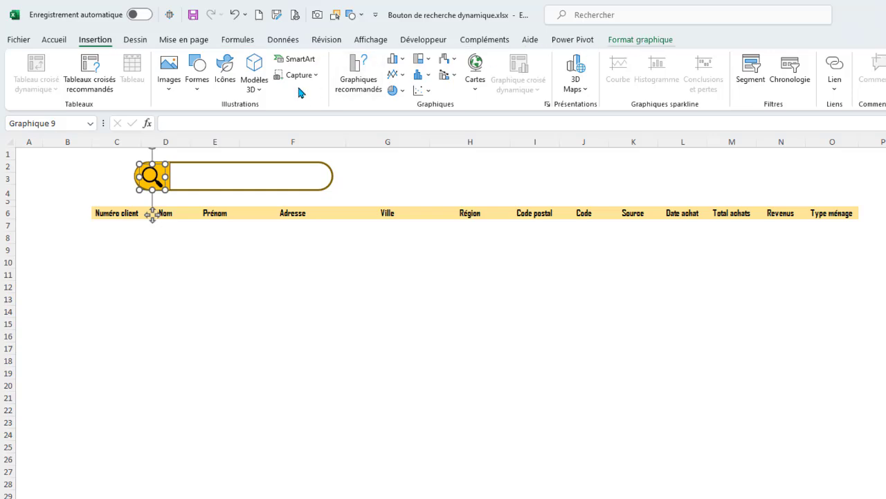
Change the magnifying glass icon's fill to white
{"action": "left_click", "coordinate": [411, 59]}
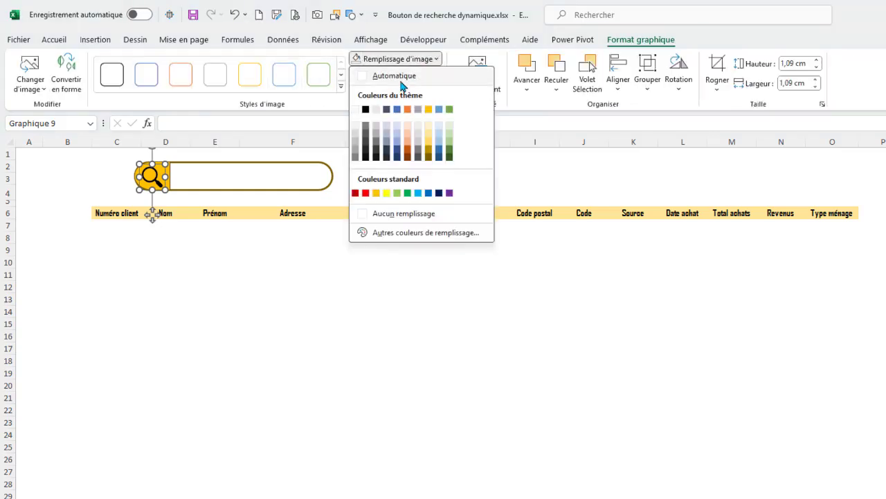
{"action": "left_click", "coordinate": [360, 112]}
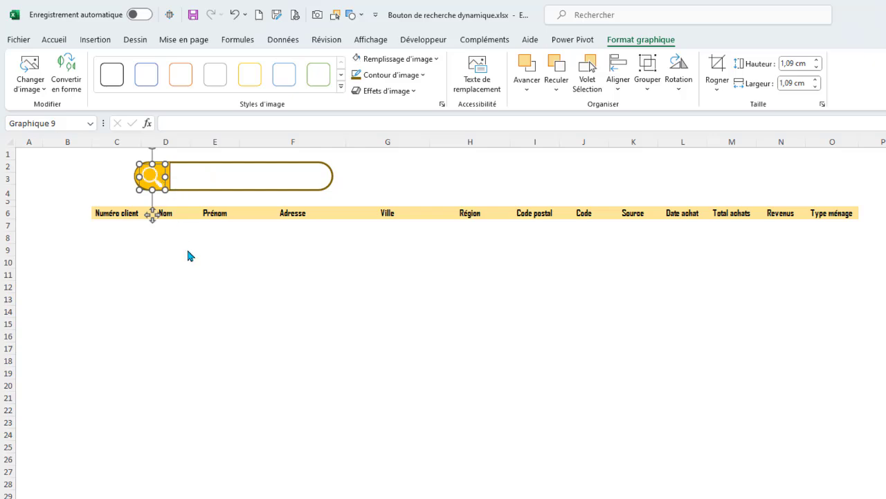
{"action": "left_click", "coordinate": [231, 180]}
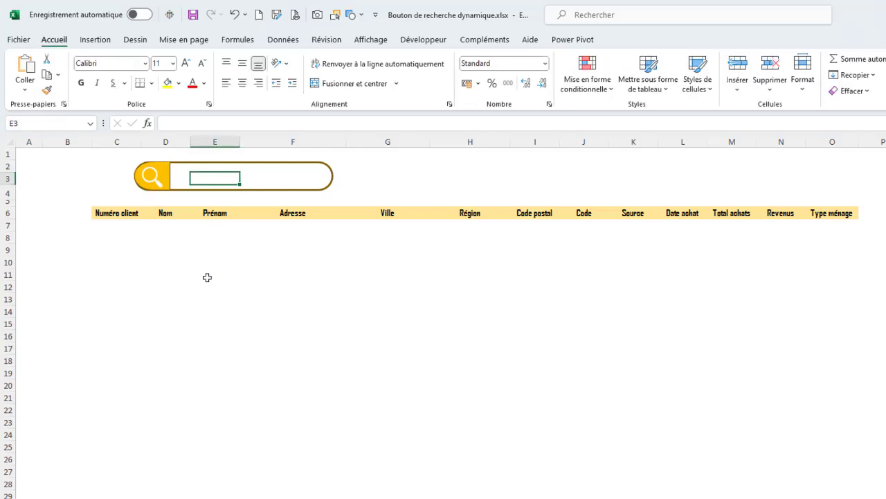
{"action": "left_click", "coordinate": [208, 277]}
Remove the dark outline from the gold Delay shape behind the magnifying glass
{"action": "left_click", "coordinate": [158, 174]}
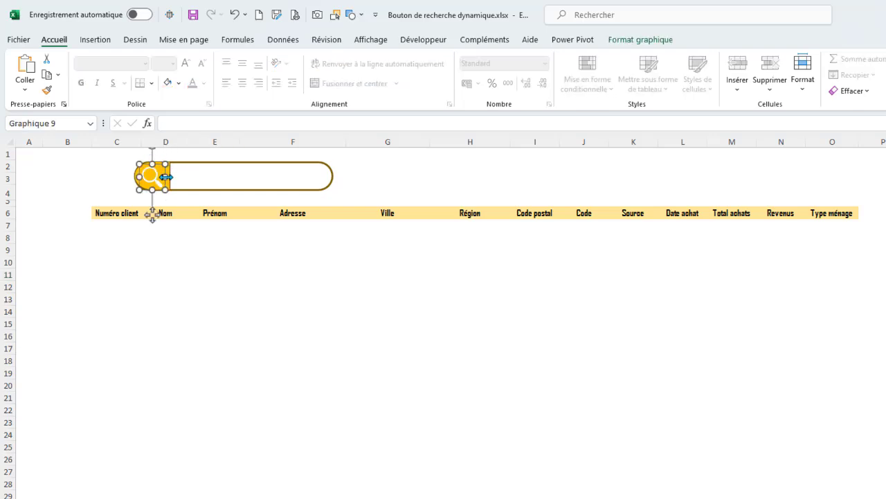
{"action": "left_click", "coordinate": [196, 173]}
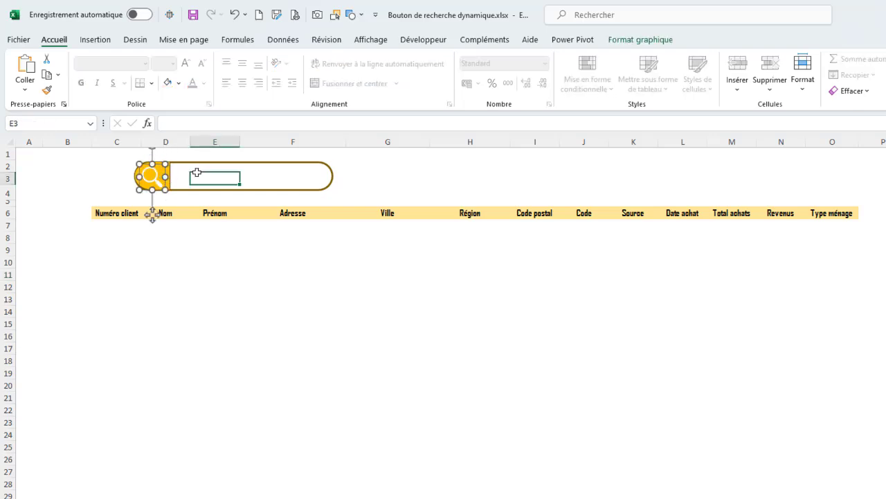
{"action": "left_click", "coordinate": [166, 174]}
{"action": "left_click", "coordinate": [639, 40]}
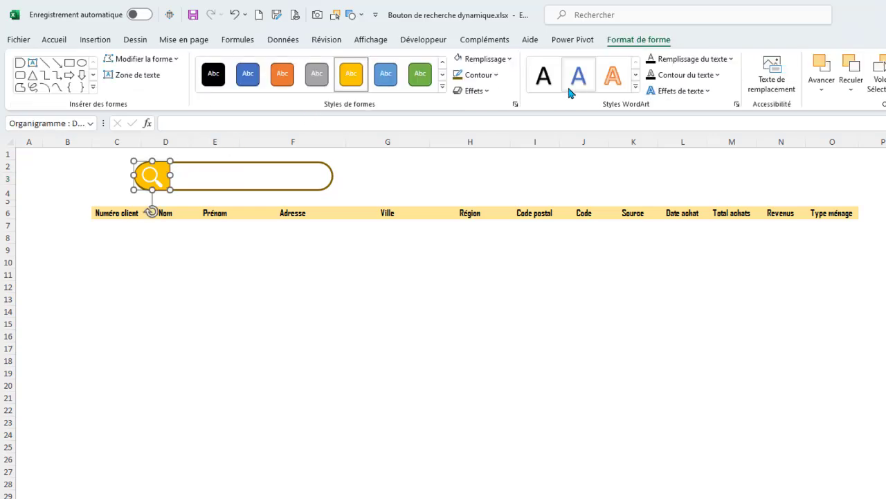
{"action": "left_click", "coordinate": [496, 74]}
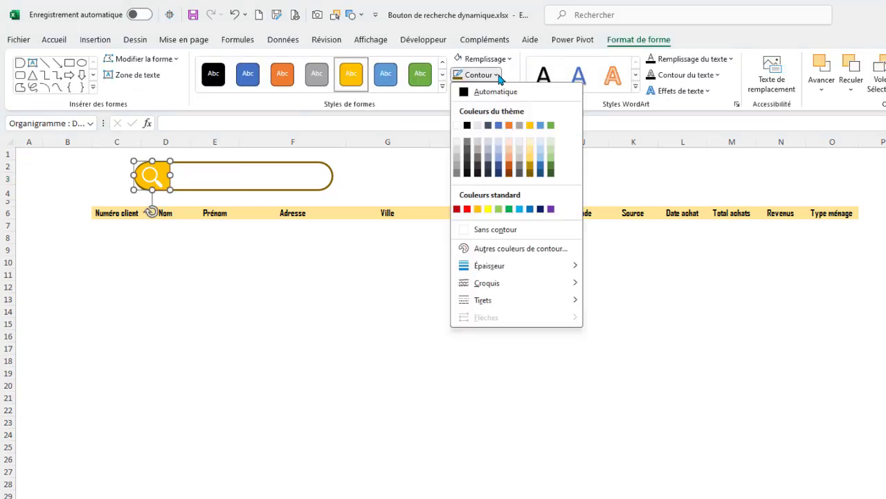
{"action": "left_click", "coordinate": [400, 181]}
{"action": "left_click", "coordinate": [484, 167]}
Nudge the magnifying glass and the gold shape slightly so they sit neatly within the bar's left end
{"action": "left_click", "coordinate": [162, 177]}
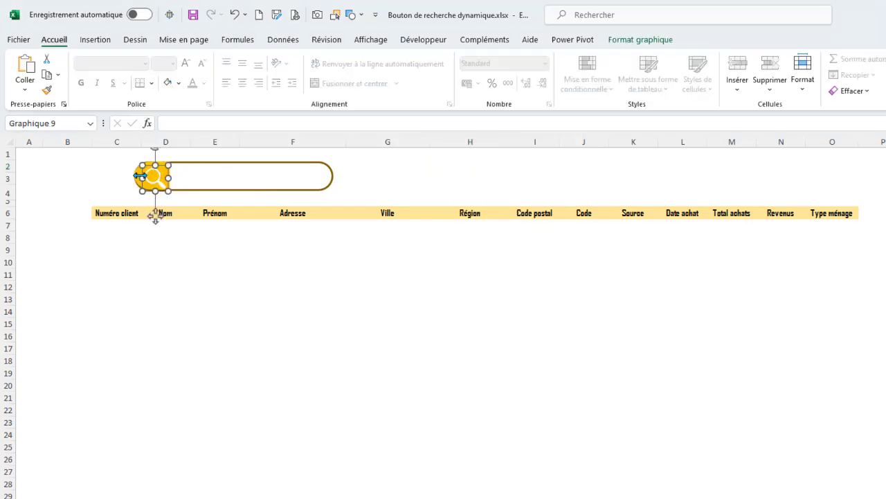
{"action": "left_click", "coordinate": [140, 176]}
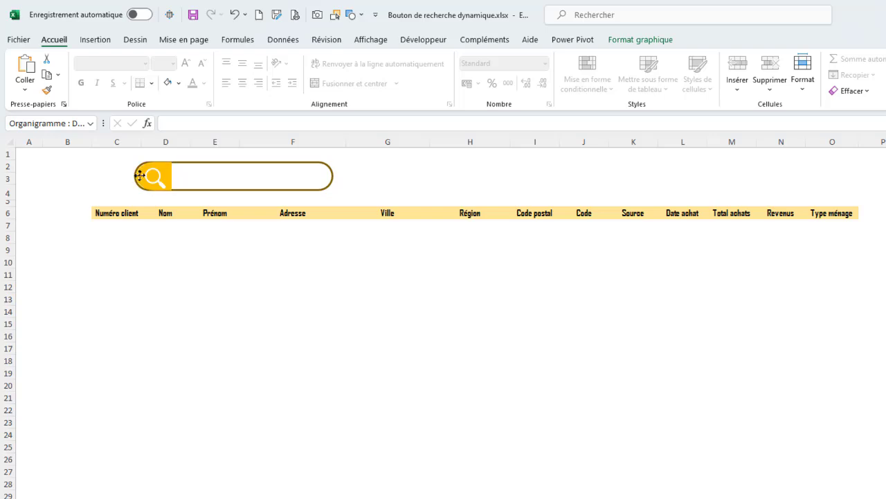
{"action": "left_click", "coordinate": [161, 166]}
{"action": "left_click_drag", "start_coordinate": [156, 162], "coordinate": [156, 164]}
{"action": "left_click", "coordinate": [193, 179]}
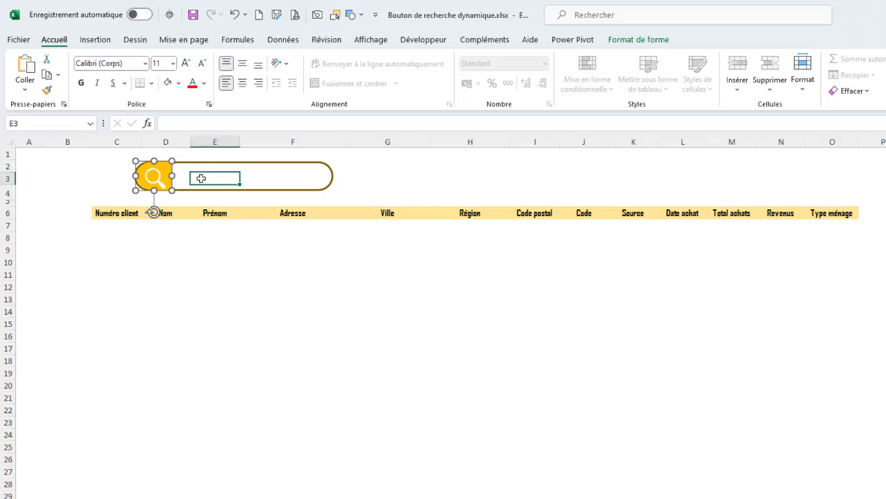
Narrow the gold Delay shape behind the magnifying glass so its straight edge lines up with the icon's edge
{"action": "left_click", "coordinate": [164, 177]}
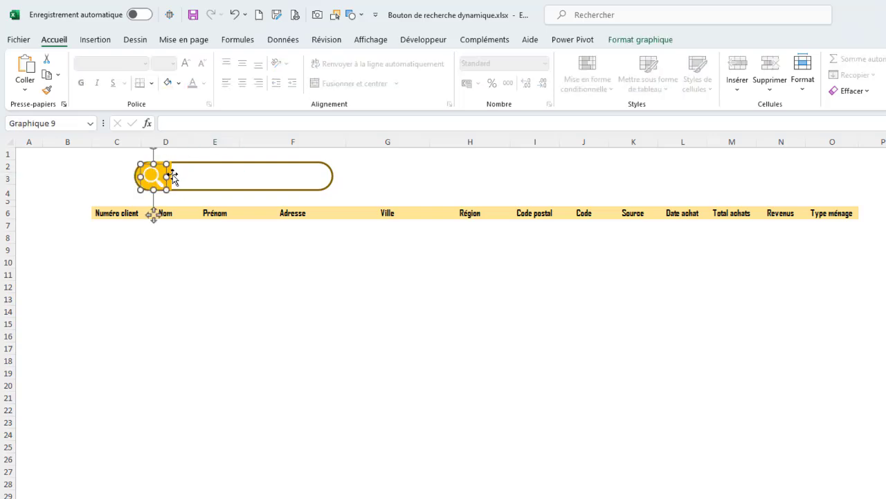
{"action": "left_click", "coordinate": [164, 169]}
{"action": "left_click_drag", "start_coordinate": [155, 161], "coordinate": [169, 187]}
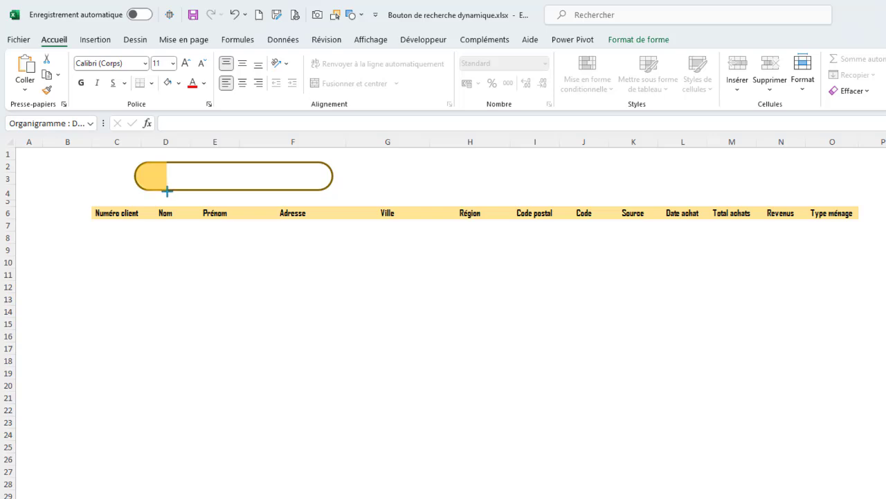
{"action": "left_click_drag", "start_coordinate": [167, 191], "coordinate": [167, 190]}
{"action": "left_click", "coordinate": [200, 179]}
{"action": "left_click", "coordinate": [154, 174]}
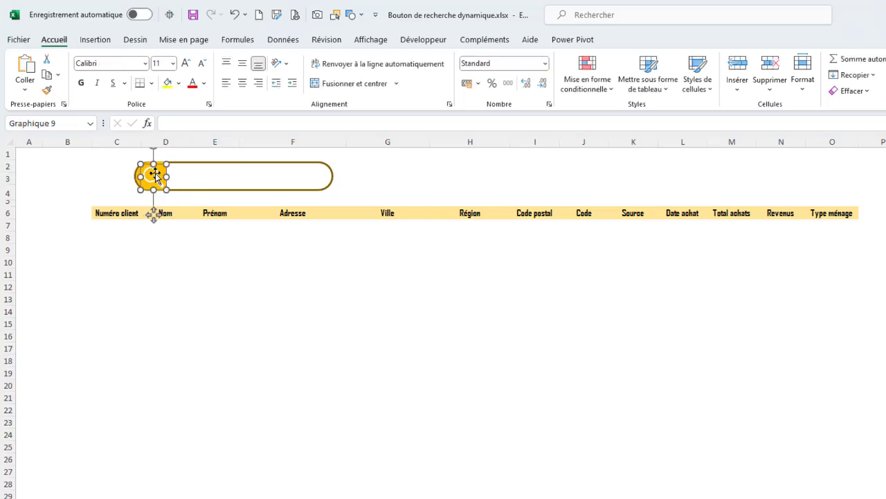
{"action": "left_click", "coordinate": [211, 176]}
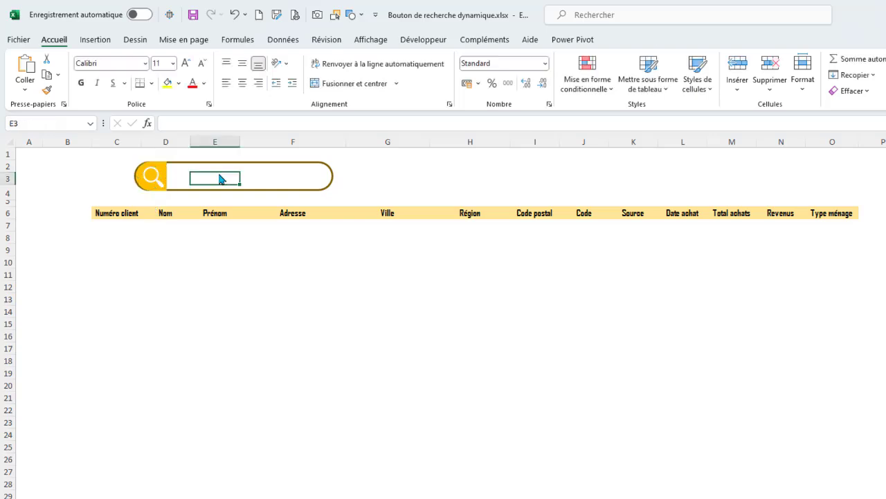
Group the magnifying glass icon, the gold Delay shape and the rounded bar into a single object
{"action": "left_click", "coordinate": [155, 175]}
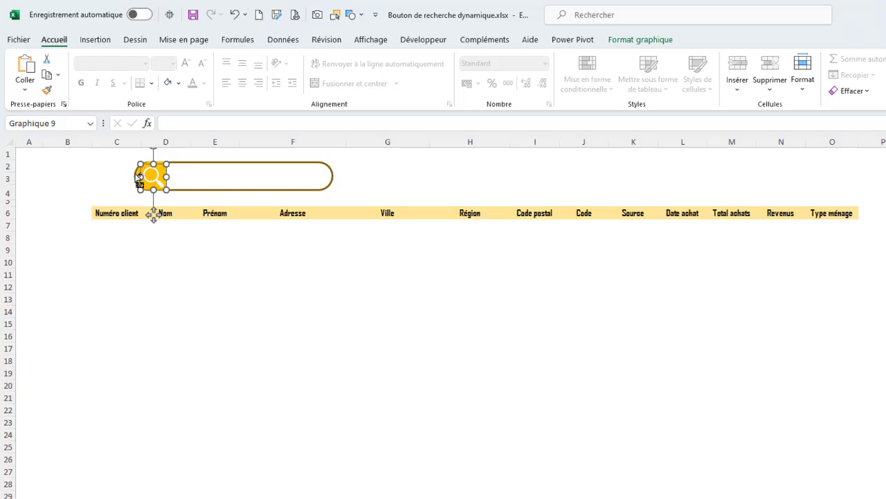
{"action": "left_click", "coordinate": [138, 178], "text": "ctrl"}
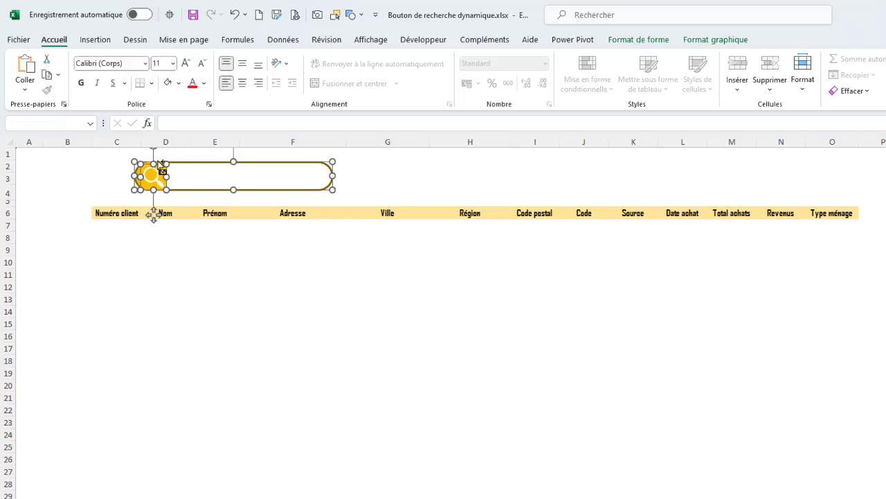
{"action": "left_click", "coordinate": [162, 170], "text": "ctrl"}
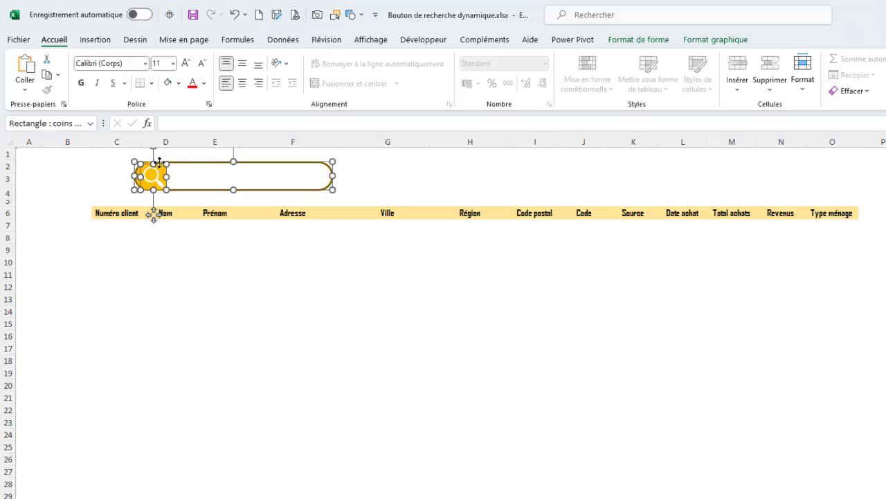
{"action": "left_click", "coordinate": [162, 170], "text": "ctrl"}
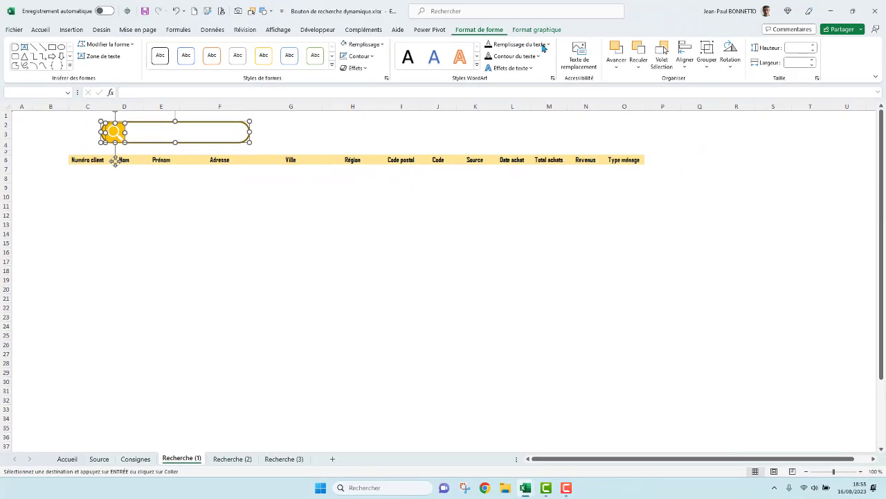
{"action": "left_click", "coordinate": [707, 59]}
{"action": "left_click", "coordinate": [707, 84]}
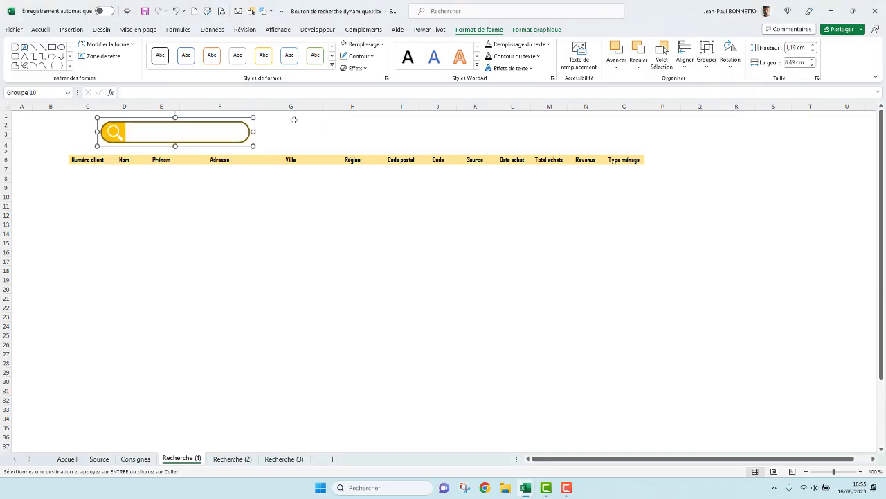
{"action": "left_click", "coordinate": [322, 131]}
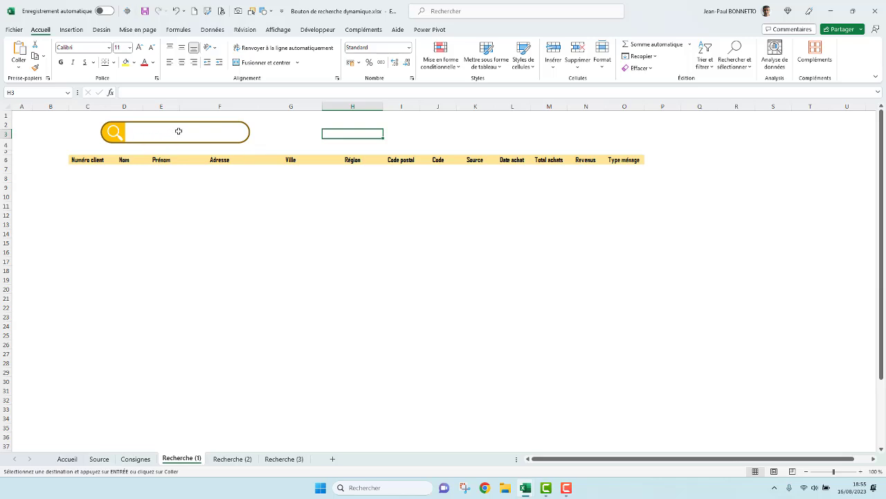
{"action": "left_click", "coordinate": [316, 127]}
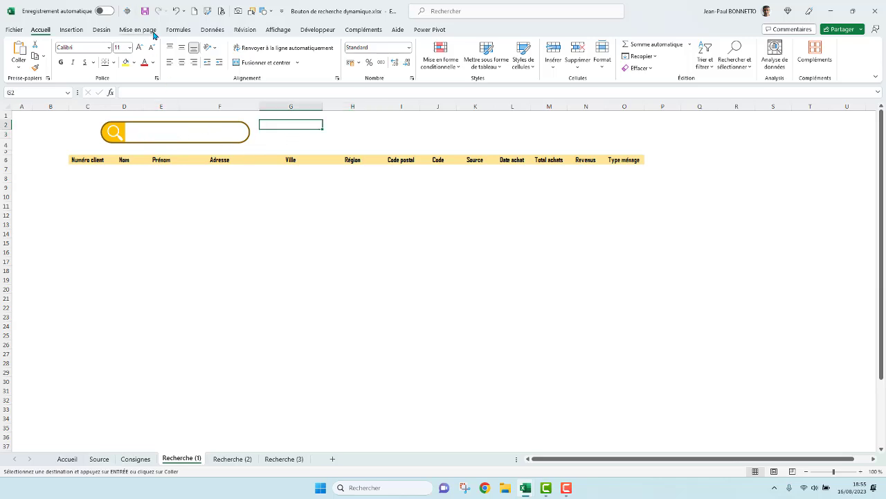
Check in the ribbon customization options that Développeur is enabled among the main tabs
{"action": "left_click", "coordinate": [310, 30]}
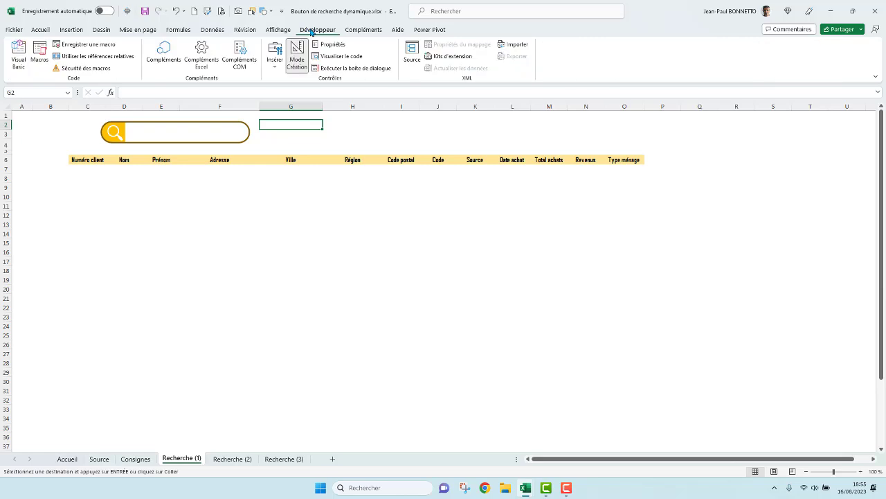
{"action": "left_click", "coordinate": [46, 31]}
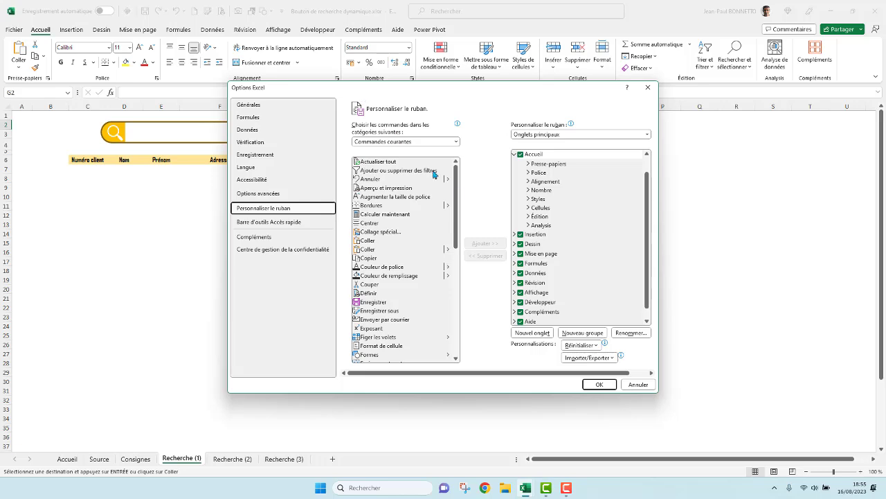
{"action": "left_click", "coordinate": [514, 155]}
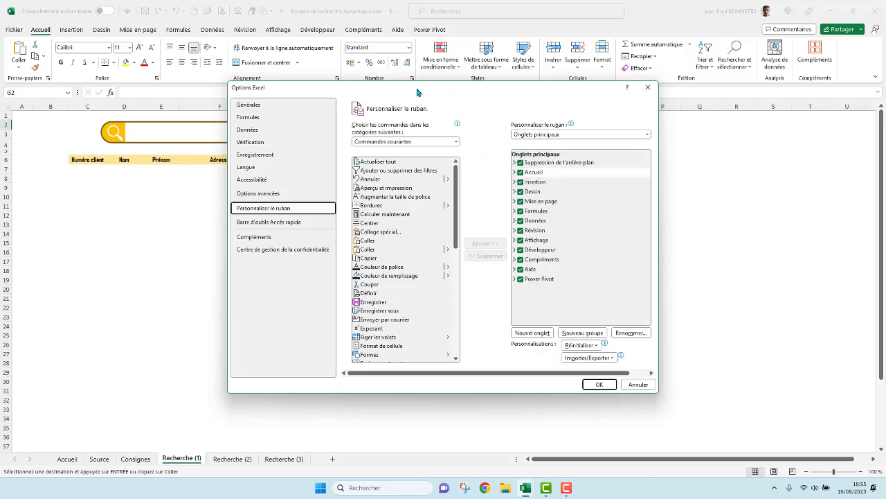
{"action": "left_click", "coordinate": [522, 251]}
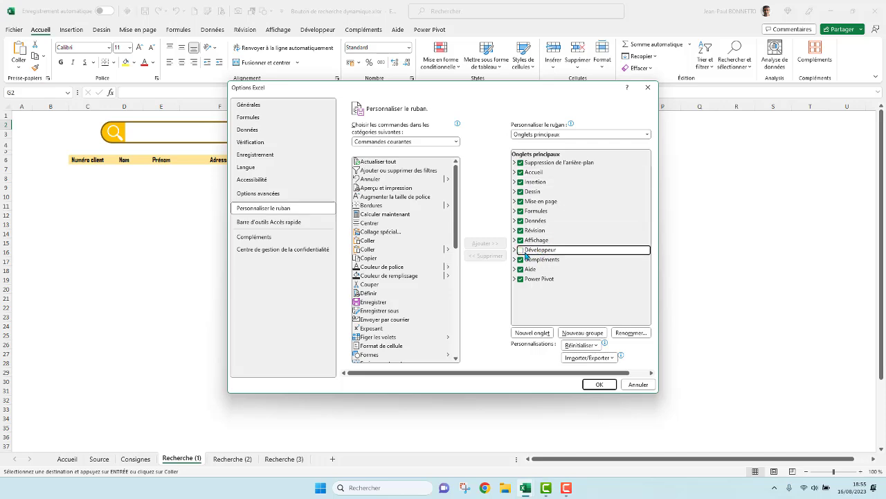
{"action": "left_click", "coordinate": [599, 384]}
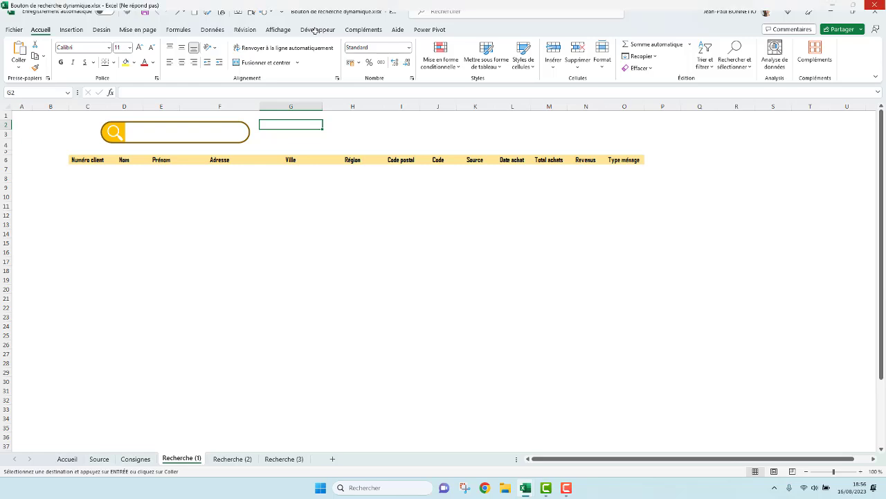
Draw an ActiveX text box inside the search bar beside the magnifying glass, about 178 wide and 27 high
{"action": "left_click", "coordinate": [317, 30]}
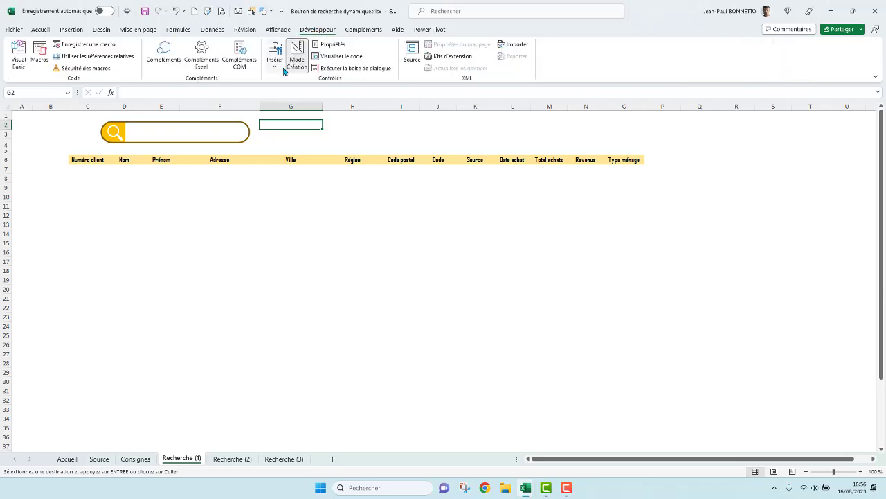
{"action": "left_click", "coordinate": [297, 57]}
{"action": "left_click", "coordinate": [275, 64]}
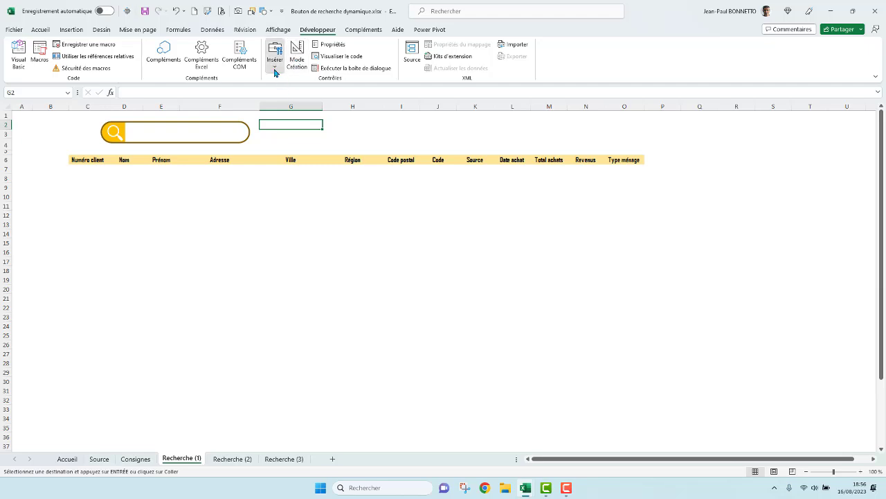
{"action": "left_click", "coordinate": [275, 68]}
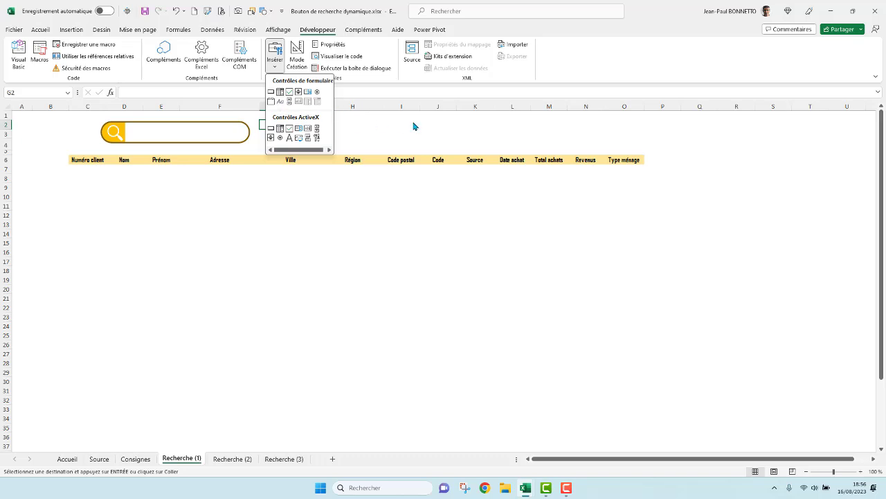
{"action": "left_click", "coordinate": [308, 131]}
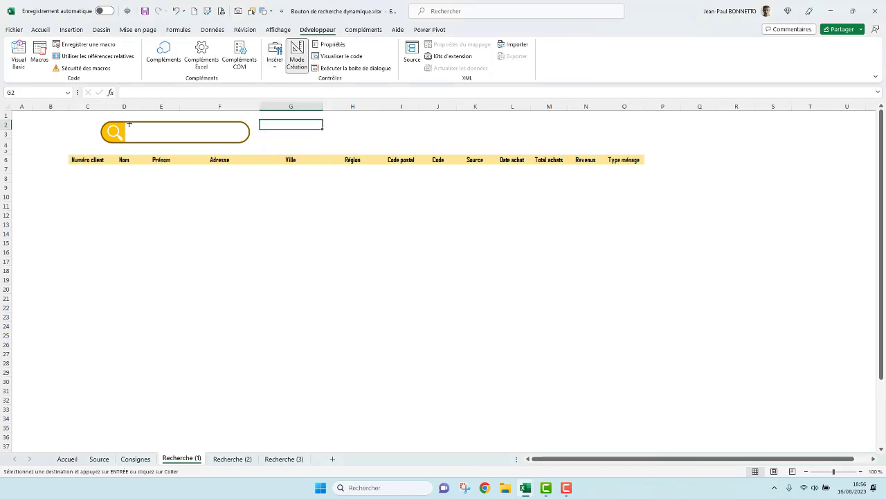
{"action": "mouse_move", "coordinate": [132, 128]}
{"action": "left_mouse_down"}
{"action": "mouse_move", "coordinate": [168, 140]}
{"action": "mouse_move", "coordinate": [242, 140]}
{"action": "left_mouse_up"}
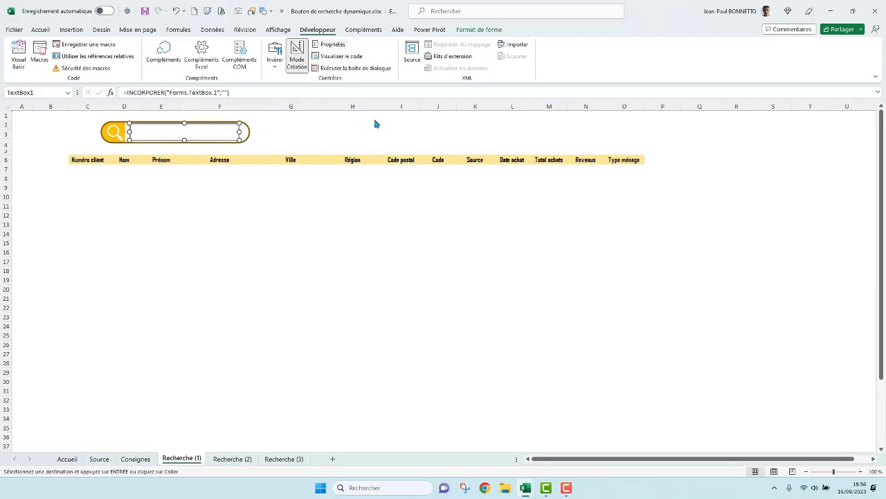
Set the text box's SpecialEffect property to 0 - fmSpecialEffectFlat
{"action": "left_click", "coordinate": [332, 44]}
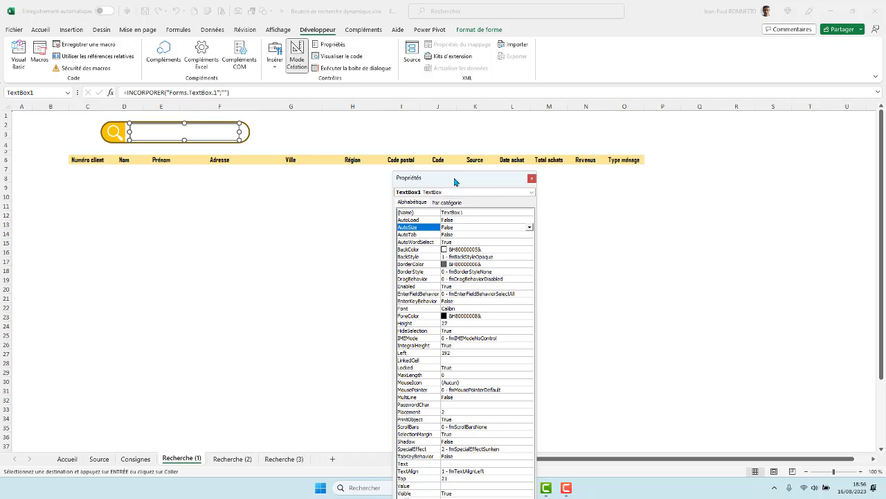
{"action": "left_click_drag", "start_coordinate": [455, 181], "coordinate": [423, 98]}
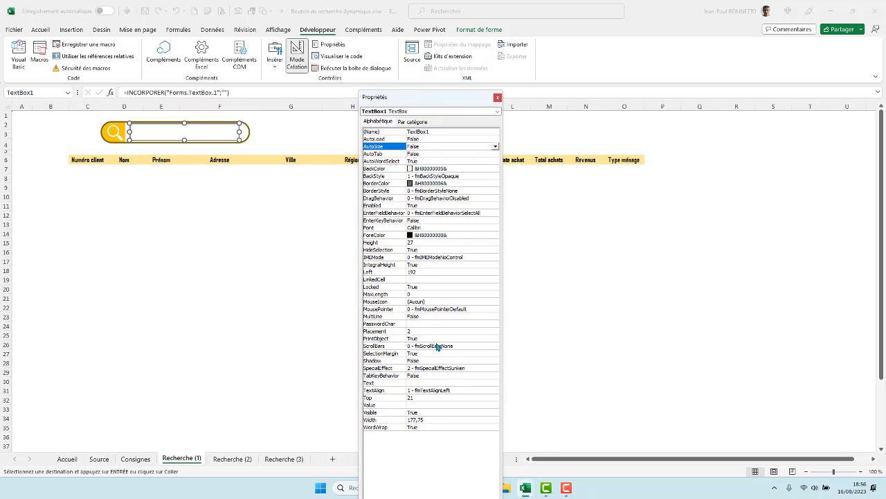
{"action": "left_click", "coordinate": [493, 369]}
{"action": "left_click", "coordinate": [495, 367]}
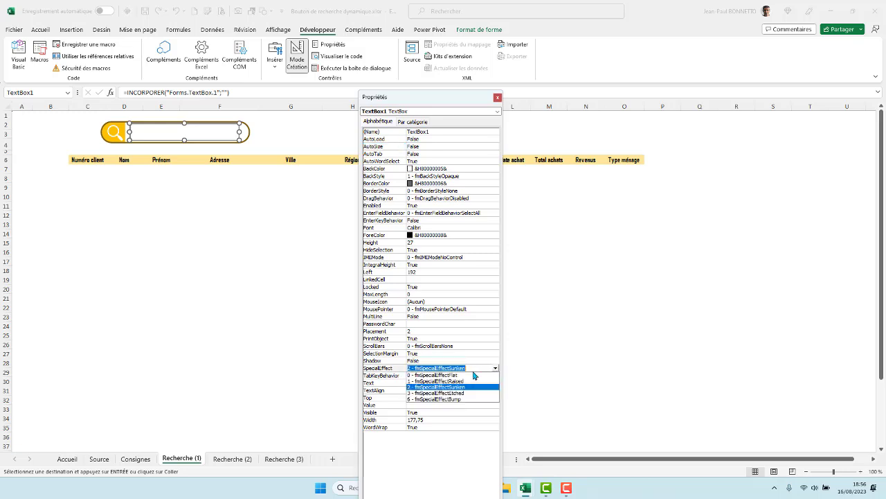
{"action": "left_click", "coordinate": [454, 376]}
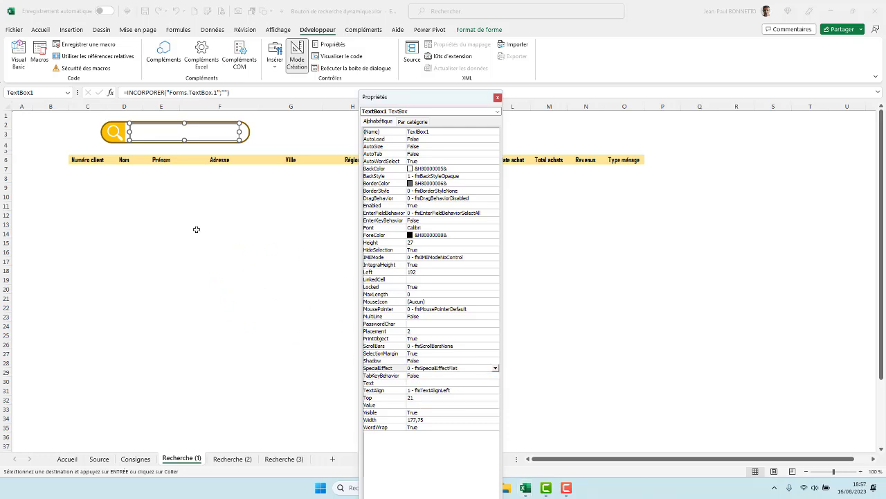
Try to enter test text in the new text box with Design Mode on
{"action": "left_click", "coordinate": [187, 133], "text": "ctrl"}
{"action": "left_click", "coordinate": [185, 133], "text": "ctrl"}
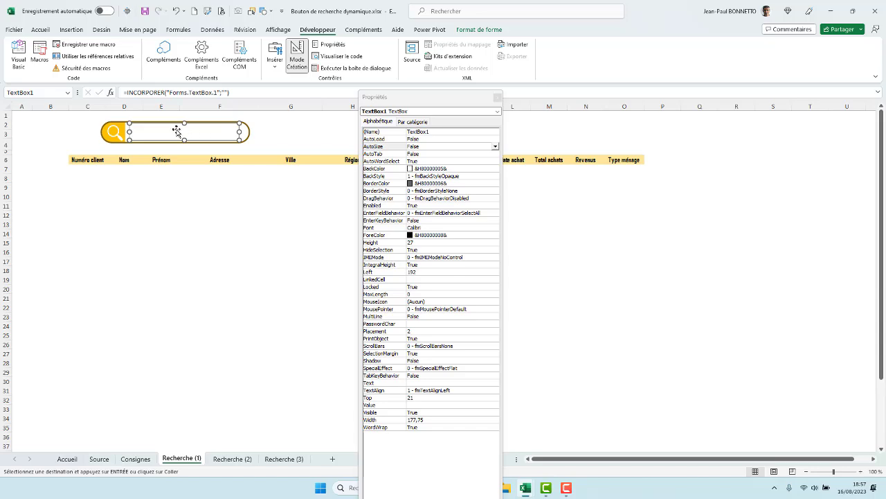
{"action": "left_click", "coordinate": [159, 92]}
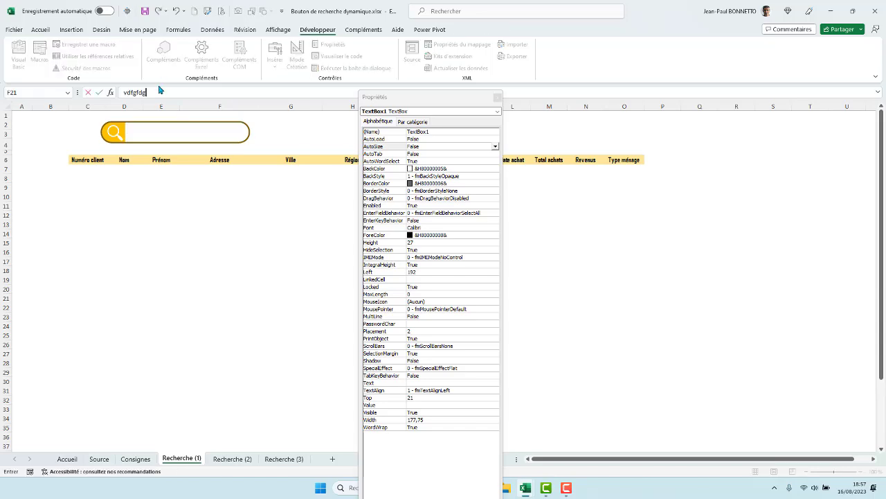
{"action": "left_click", "coordinate": [160, 132]}
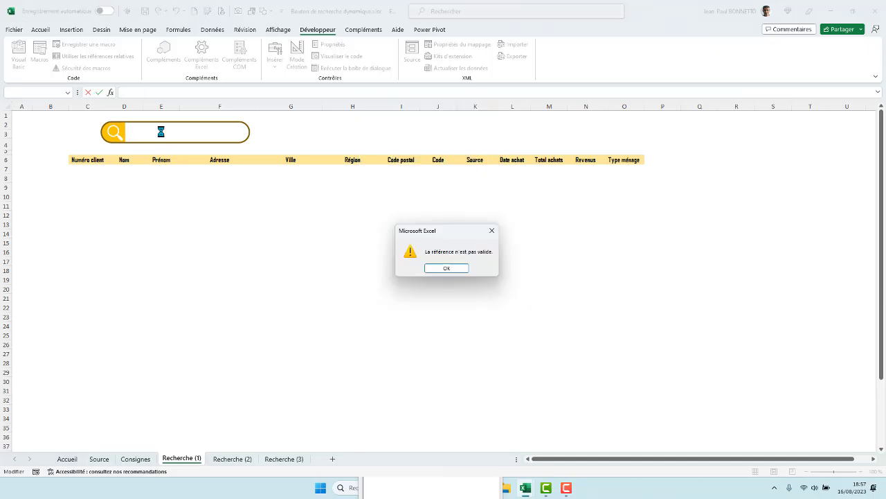
{"action": "left_click", "coordinate": [465, 273]}
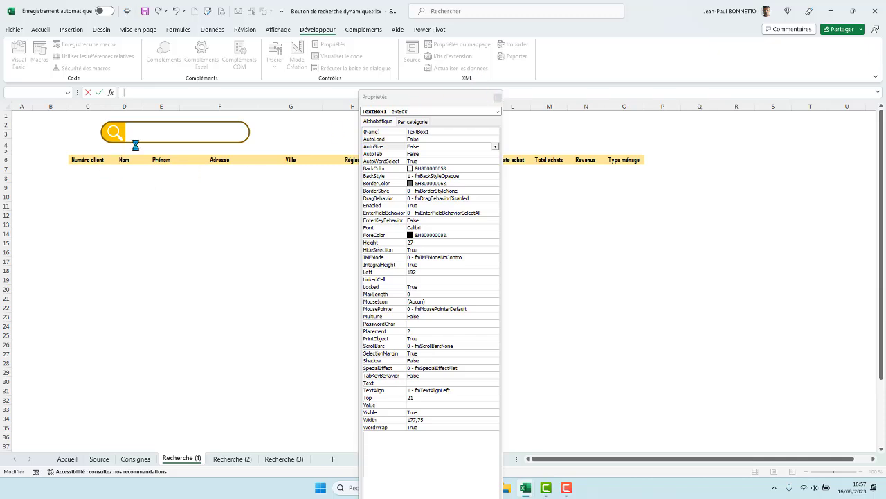
Close the text box's properties and exit Design Mode to activate the text box for entry
{"action": "left_click", "coordinate": [497, 97]}
{"action": "left_click", "coordinate": [297, 59]}
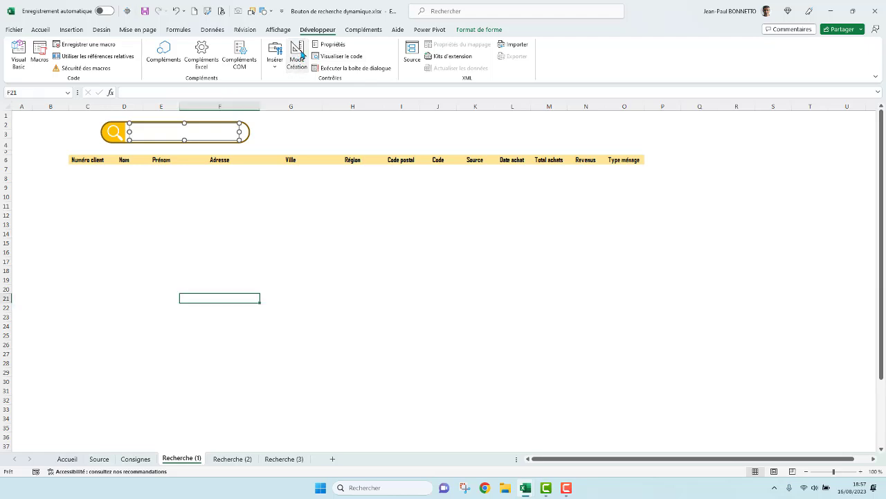
{"action": "left_click", "coordinate": [168, 133]}
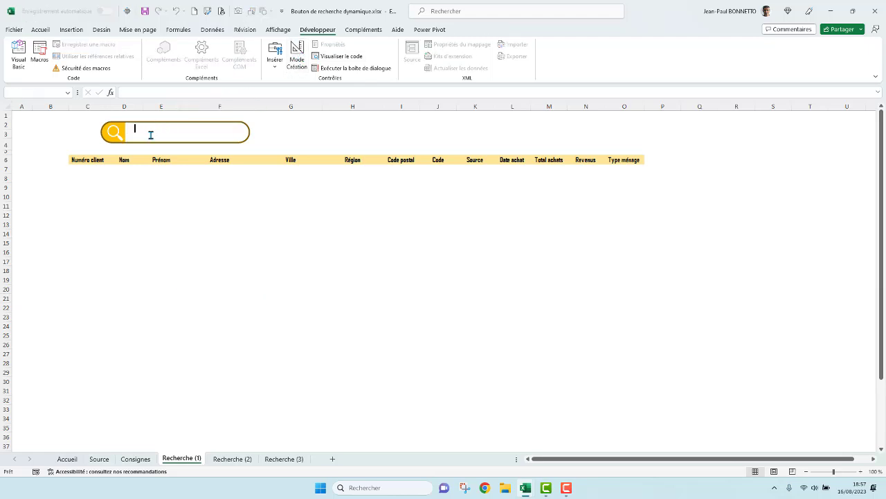
Turn Design Mode back on and try to enter "fsdfdf" in the search bar's text box
{"action": "left_click", "coordinate": [298, 56]}
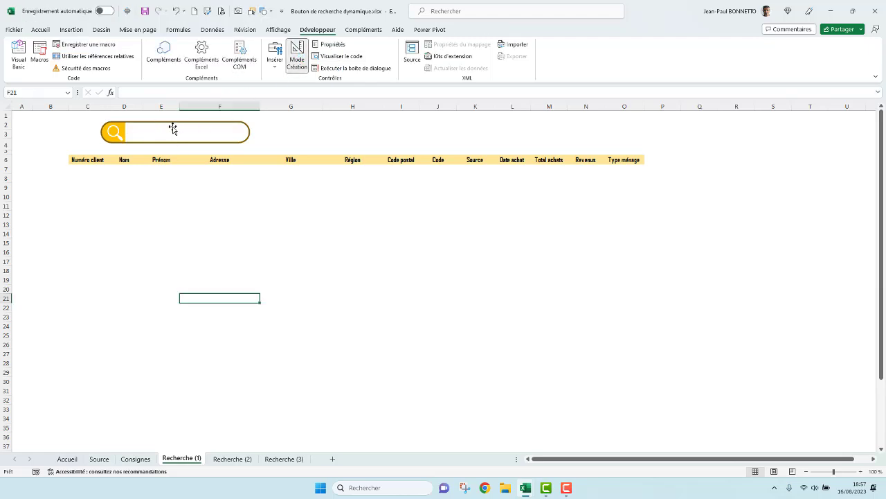
{"action": "left_click", "coordinate": [173, 130]}
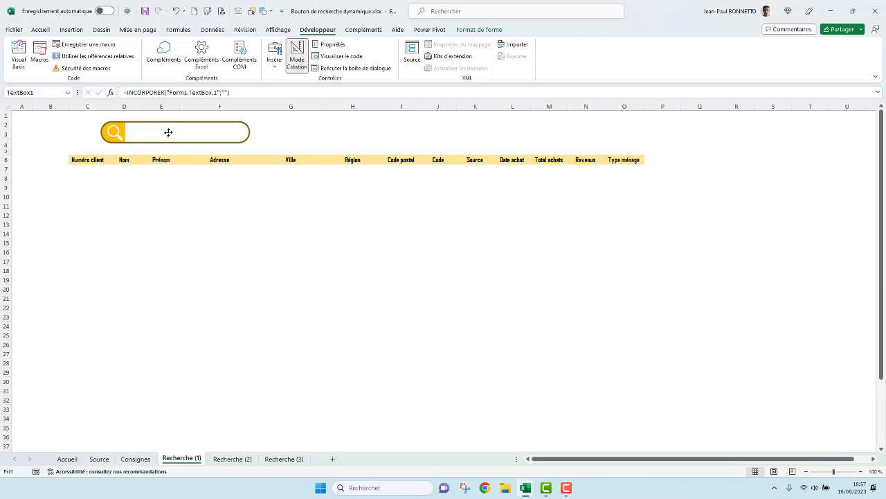
{"action": "type", "text": "fsdfdf"}
{"action": "key", "text": "Return"}
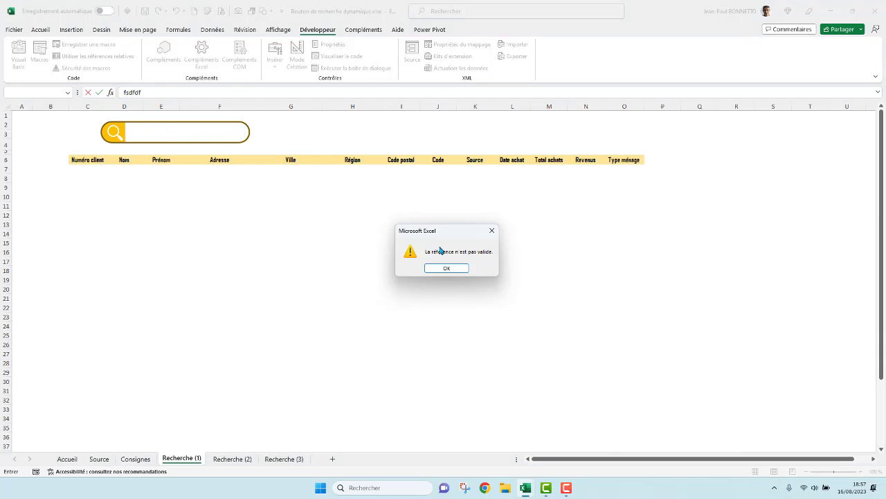
{"action": "left_click", "coordinate": [446, 268]}
{"action": "left_click", "coordinate": [160, 136]}
{"action": "left_click", "coordinate": [467, 269]}
{"action": "key", "text": "Escape"}
{"action": "key", "text": "Escape"}
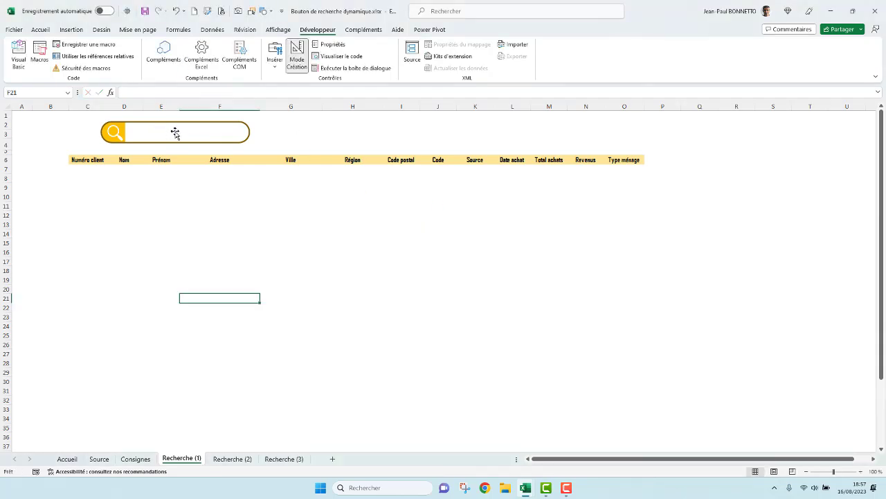
Link the search bar's text box to cell B2 through its LinkedCell property and close the properties
{"action": "left_click", "coordinate": [175, 133]}
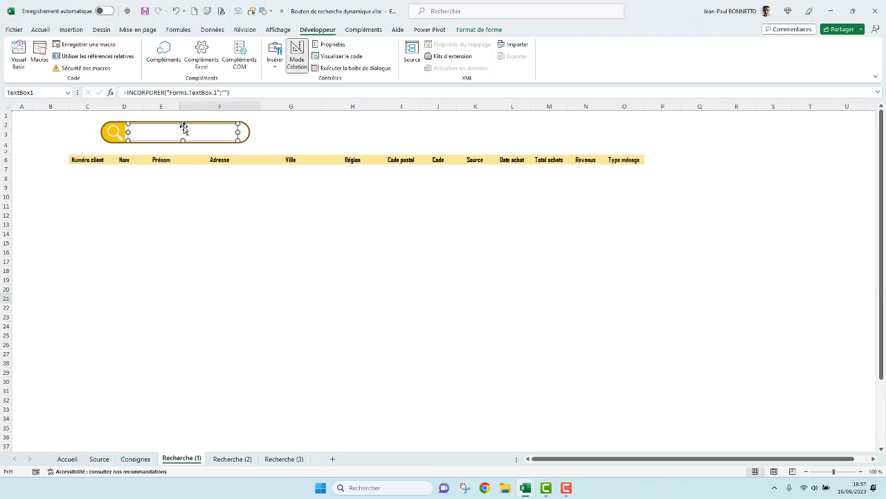
{"action": "left_click", "coordinate": [338, 46]}
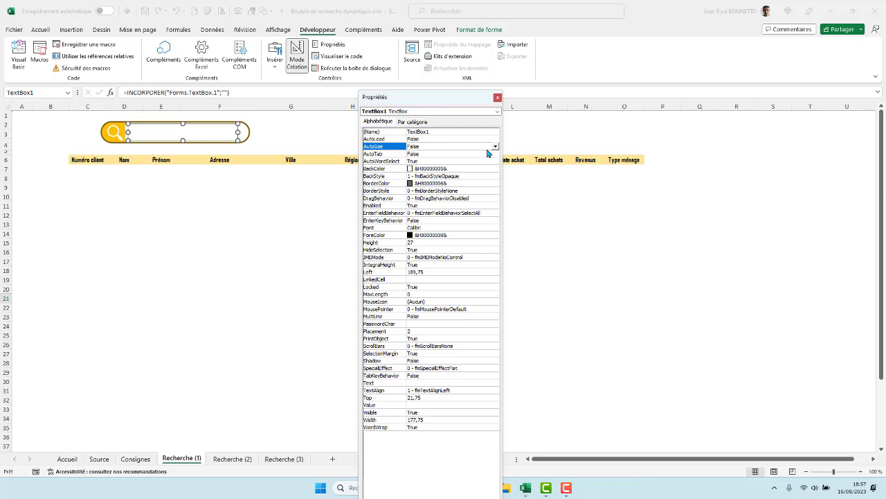
{"action": "left_click", "coordinate": [420, 280]}
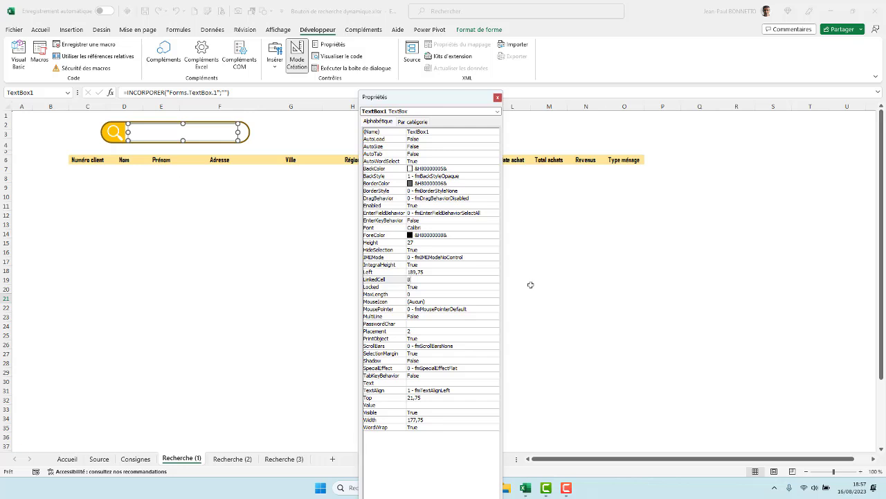
{"action": "type", "text": "B2"}
{"action": "left_click", "coordinate": [497, 97]}
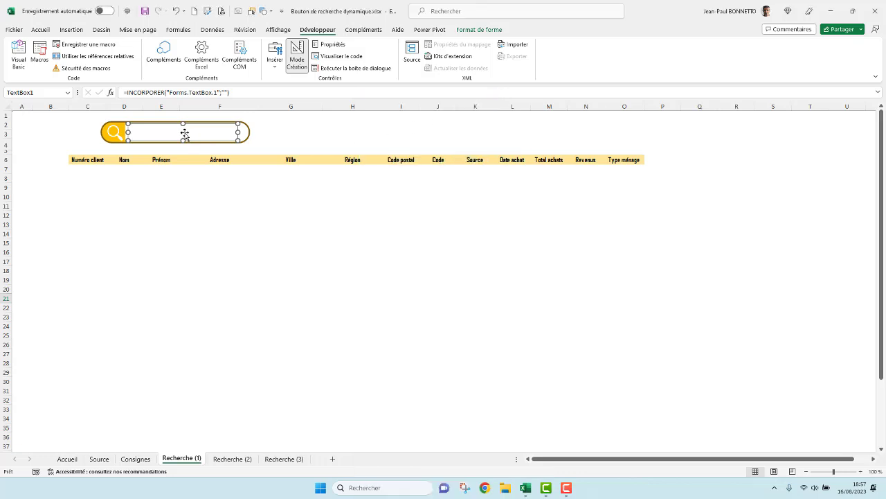
Exit Design Mode, enter test characters in the search bar to check the link to cell B2, and clear them
{"action": "left_click", "coordinate": [296, 47]}
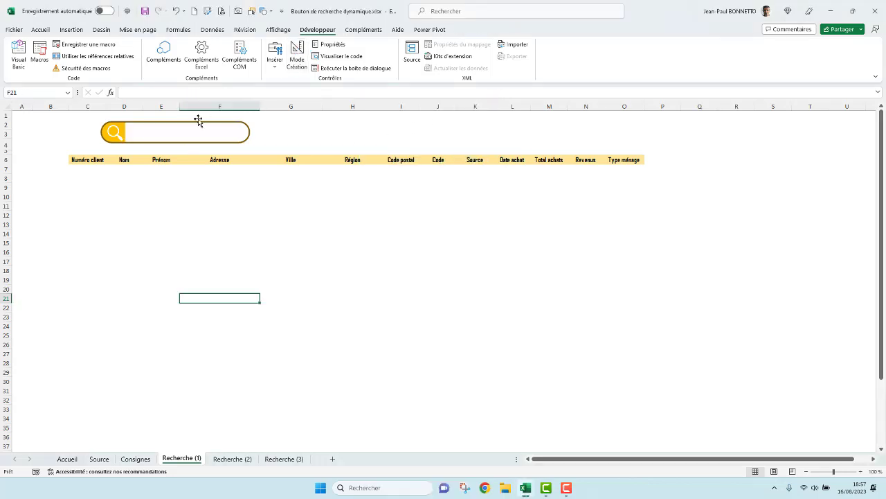
{"action": "left_click", "coordinate": [163, 133]}
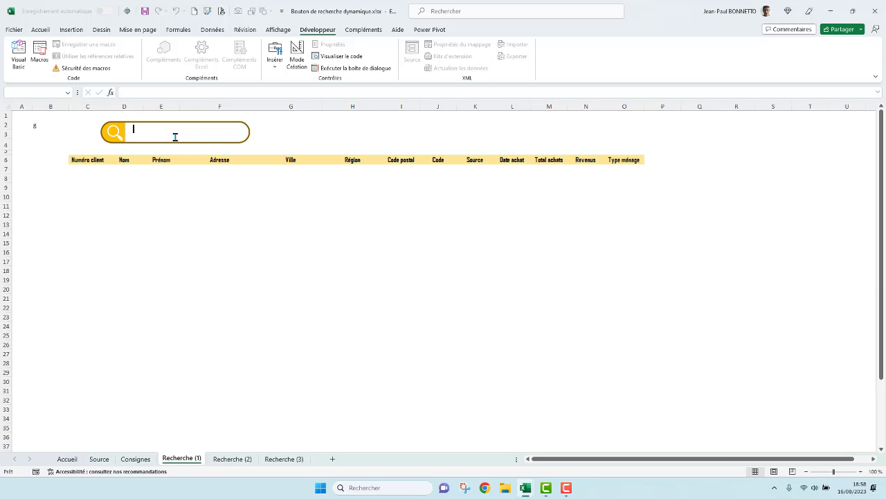
{"action": "type", "text": "ggfgfdglmkmk"}
{"action": "key", "text": "BackSpace"}
{"action": "key", "text": "BackSpace"}
{"action": "key", "text": "BackSpace"}
{"action": "key", "text": "BackSpace"}
{"action": "key", "text": "BackSpace"}
{"action": "key", "text": "BackSpace"}
{"action": "key", "text": "BackSpace"}
{"action": "key", "text": "BackSpace"}
{"action": "left_click", "coordinate": [162, 209]}
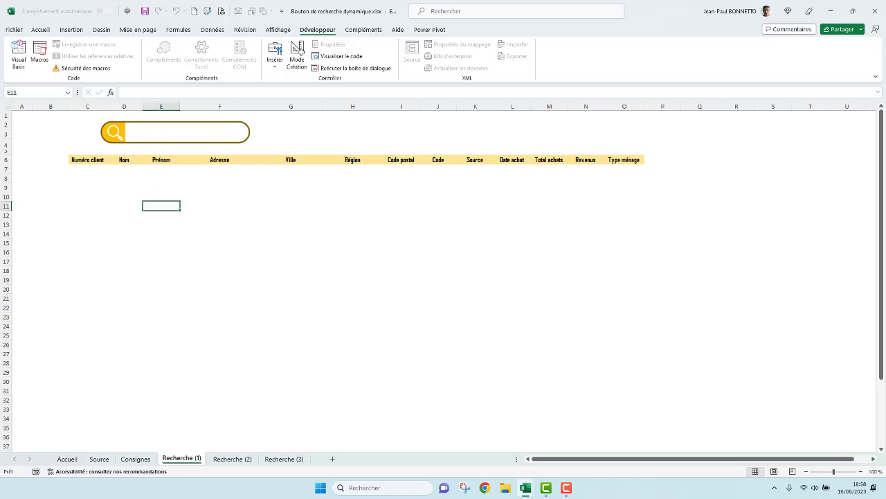
In Design Mode, increase the text box's font size through its Font property, close the properties and exit Design Mode
{"action": "left_click", "coordinate": [298, 54]}
{"action": "left_click", "coordinate": [166, 134]}
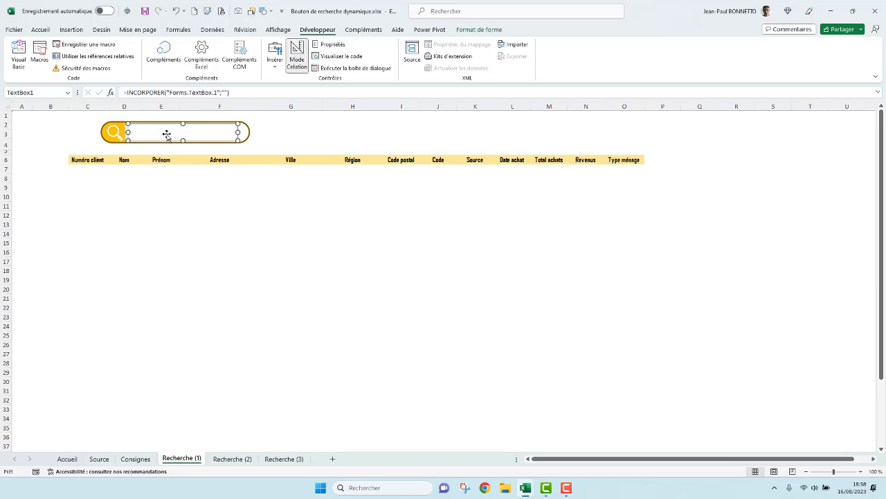
{"action": "left_click", "coordinate": [333, 45]}
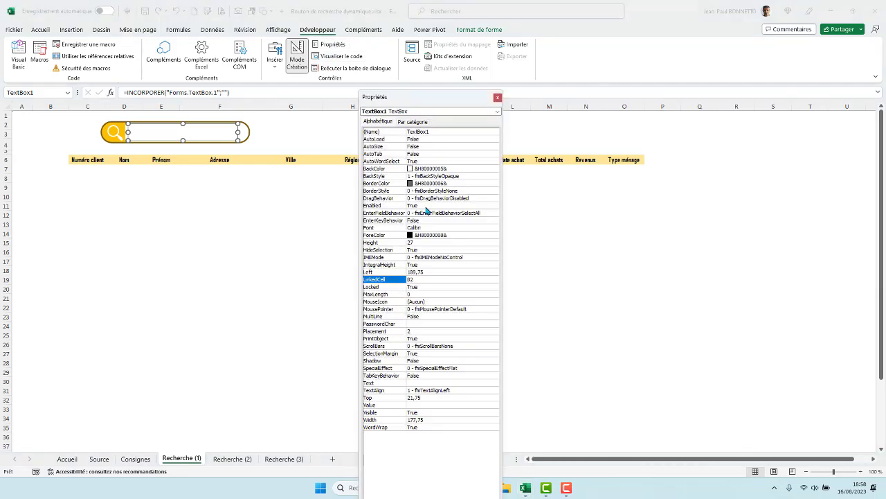
{"action": "left_click", "coordinate": [496, 227]}
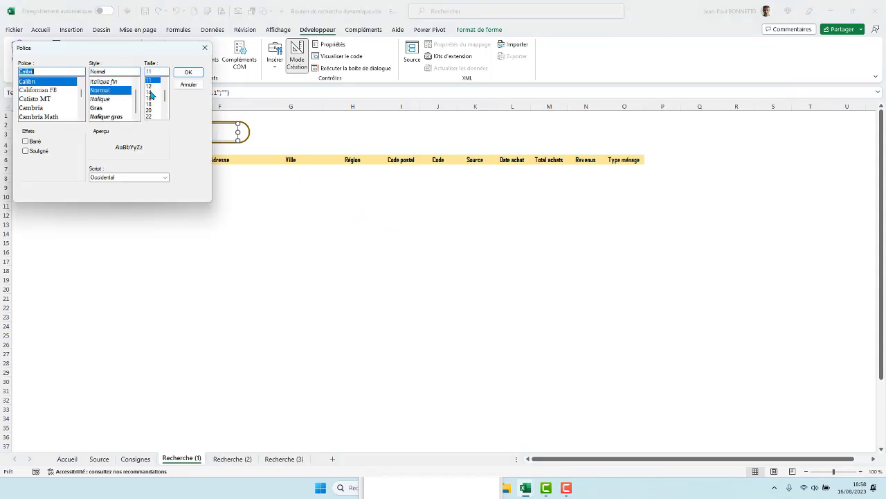
{"action": "left_click", "coordinate": [187, 72]}
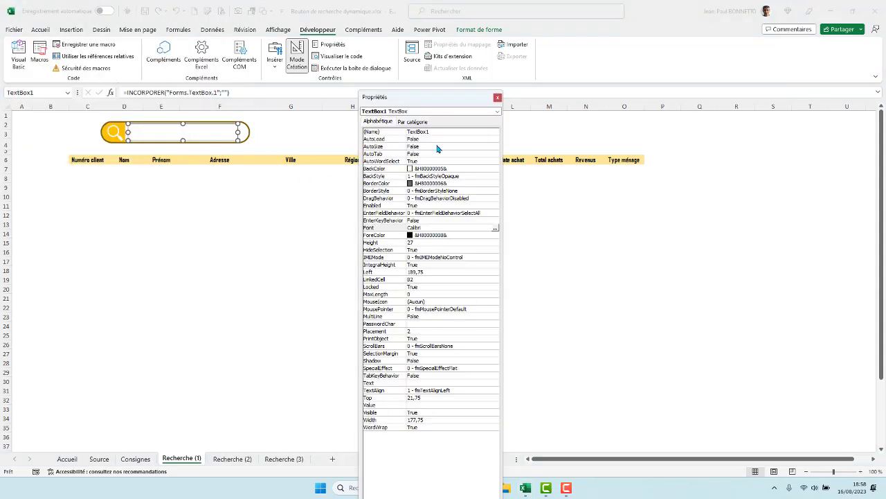
{"action": "left_click", "coordinate": [500, 98]}
{"action": "left_click", "coordinate": [297, 57]}
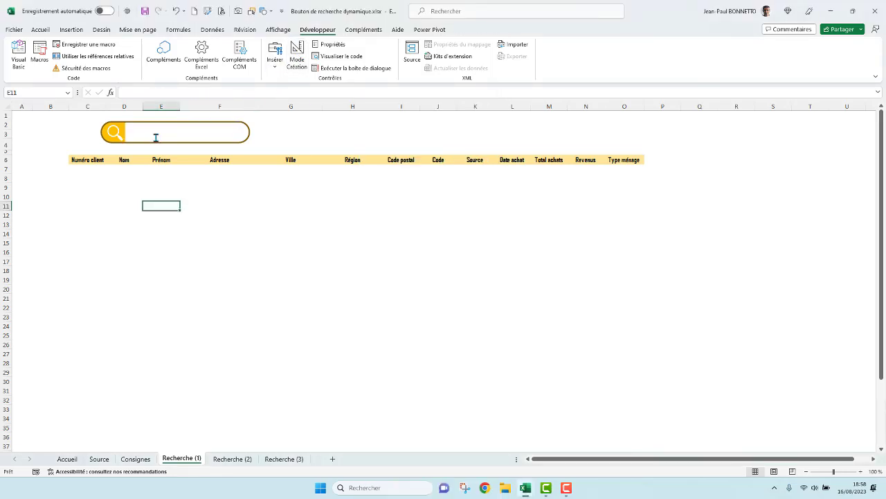
Test the search bar with "fgdfgfgfghfghghjghjgh" and a few more characters, and empty it again
{"action": "left_click", "coordinate": [159, 135]}
{"action": "type", "text": "fgdf"}
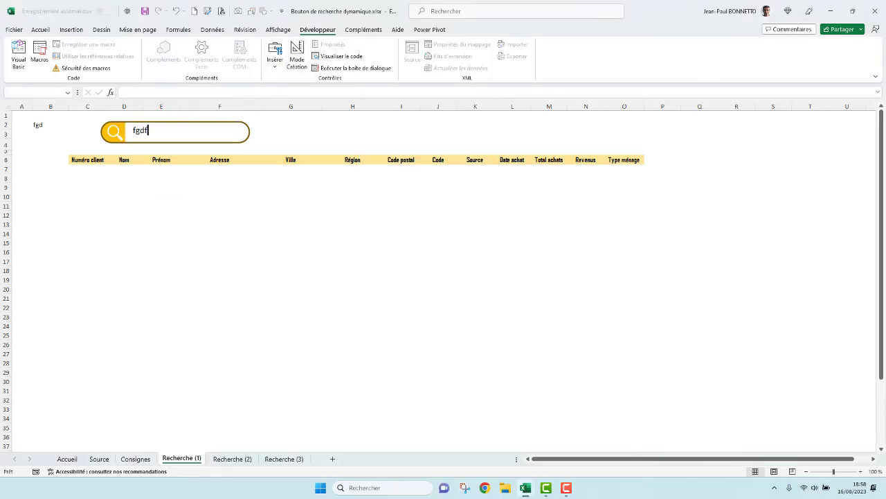
{"action": "type", "text": "gfgfghfghghjghjgh"}
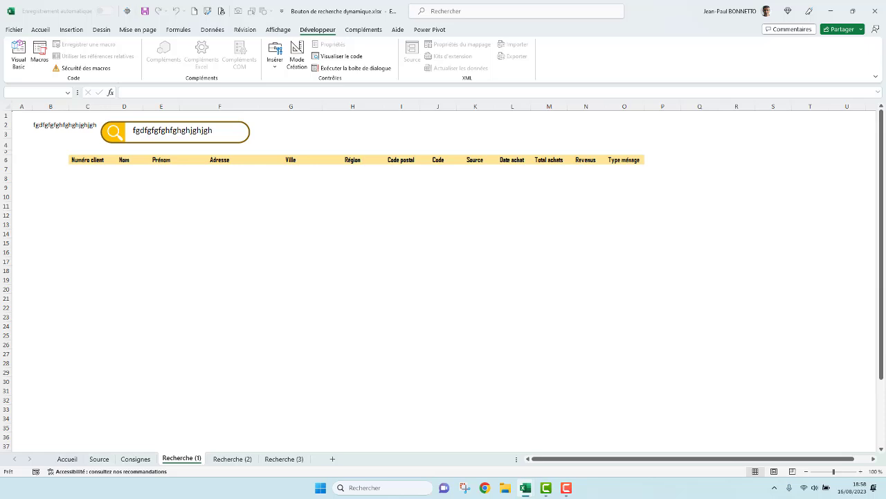
{"action": "key", "text": "BackSpace"}
{"action": "key", "text": "BackSpace"}
{"action": "key", "text": "BackSpace"}
{"action": "key", "text": "BackSpace"}
{"action": "key", "text": "BackSpace"}
{"action": "key", "text": "BackSpace"}
{"action": "key", "text": "BackSpace"}
{"action": "key", "text": "BackSpace"}
{"action": "key", "text": "BackSpace"}
{"action": "key", "text": "BackSpace"}
{"action": "key", "text": "BackSpace"}
{"action": "key", "text": "BackSpace"}
{"action": "key", "text": "BackSpace"}
{"action": "key", "text": "BackSpace"}
{"action": "key", "text": "BackSpace"}
{"action": "key", "text": "BackSpace"}
{"action": "key", "text": "BackSpace"}
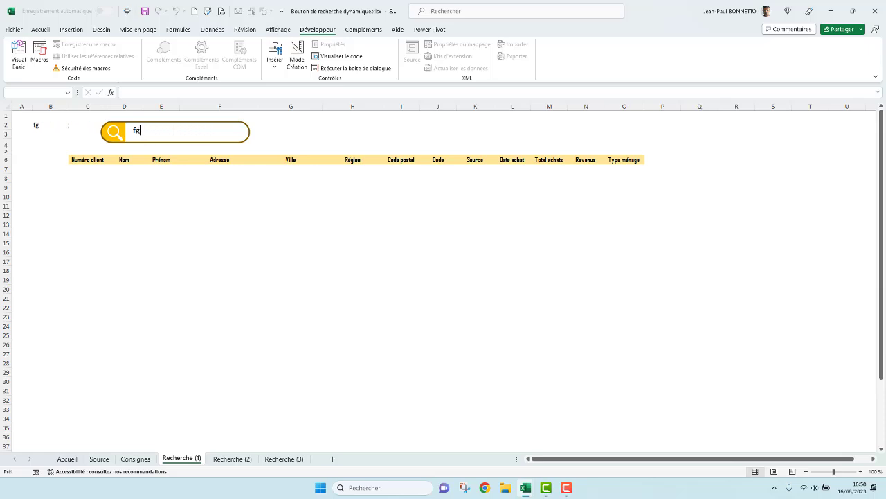
{"action": "key", "text": "BackSpace"}
{"action": "key", "text": "BackSpace"}
{"action": "type", "text": "dfjg"}
{"action": "key", "text": "BackSpace"}
{"action": "key", "text": "BackSpace"}
Name cell B2 on the Recherche (1) sheet ValeurCherchee and reselect it to check the name
{"action": "left_click", "coordinate": [50, 125]}
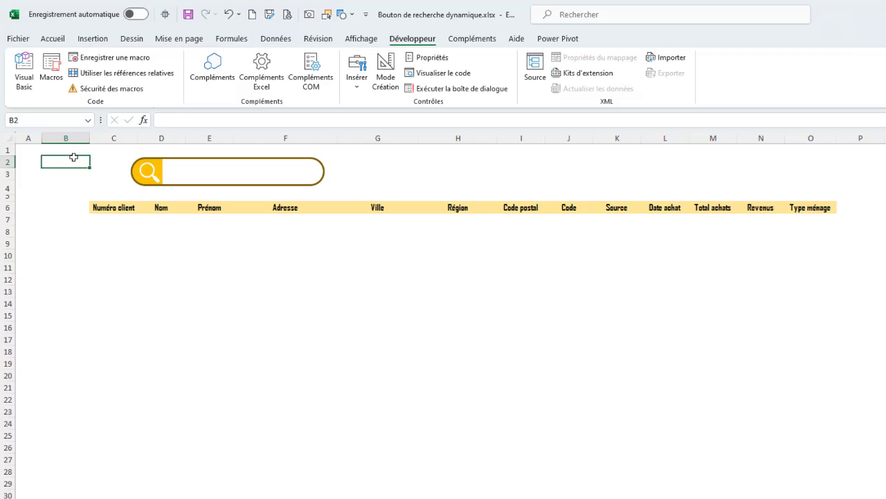
{"action": "left_click", "coordinate": [49, 120]}
{"action": "type", "text": "ValeurCherchee"}
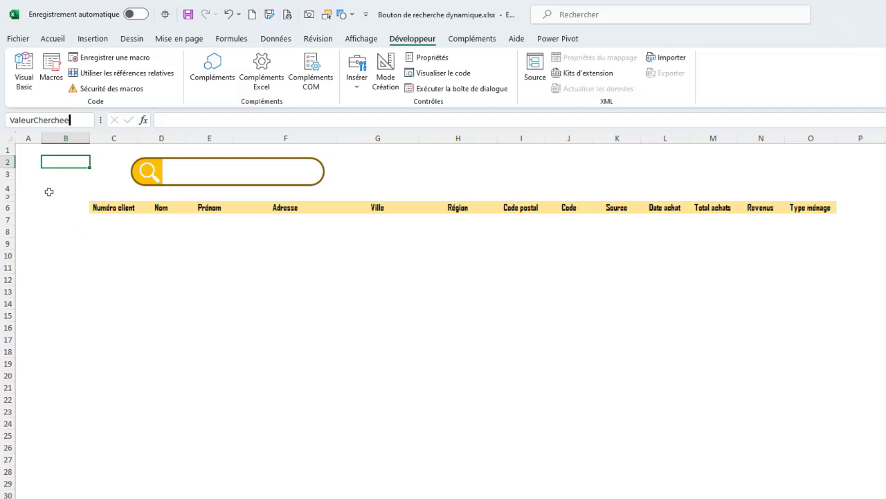
{"action": "key", "text": "Return"}
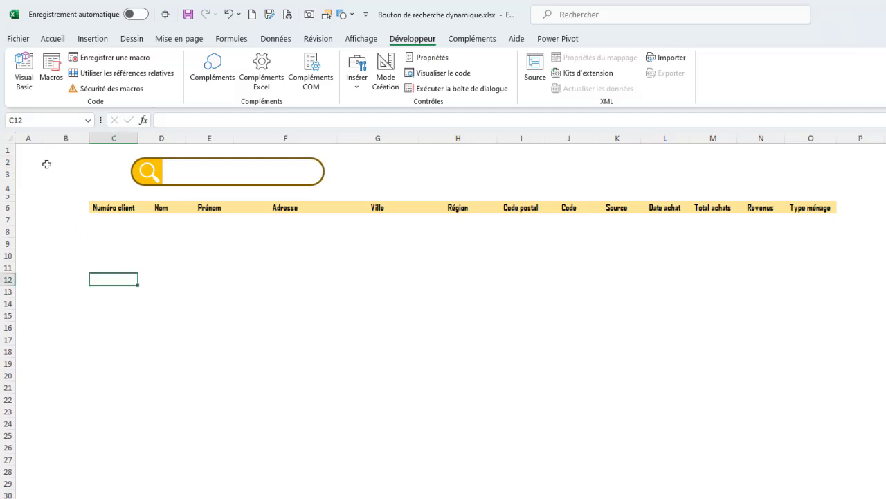
{"action": "left_click", "coordinate": [54, 162]}
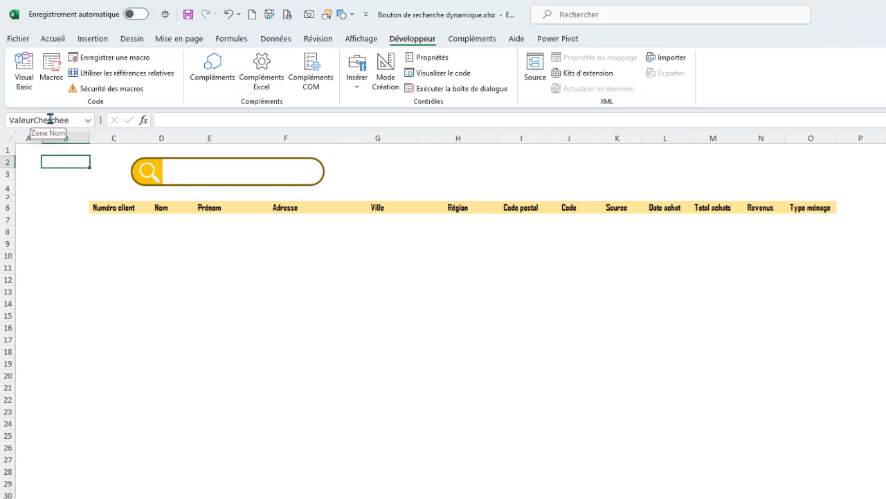
{"action": "left_click", "coordinate": [202, 254]}
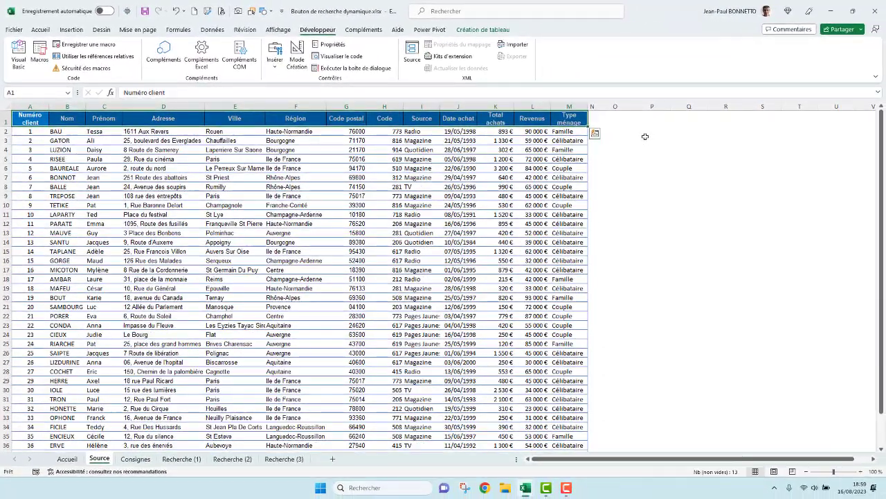
Start a CONCATENER formula in cell P3 of the Source sheet with the range TSource[[Nom]:[Prénom]] as its first argument
{"action": "left_click", "coordinate": [646, 138]}
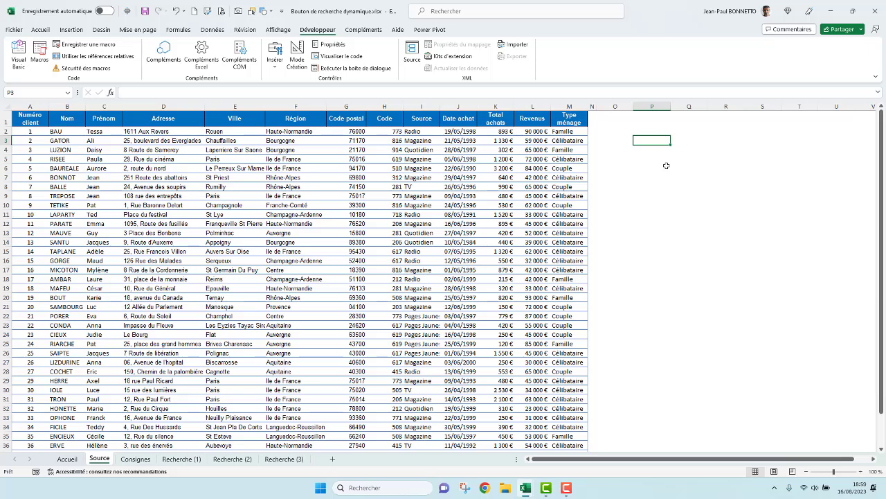
{"action": "type", "text": "=CON"}
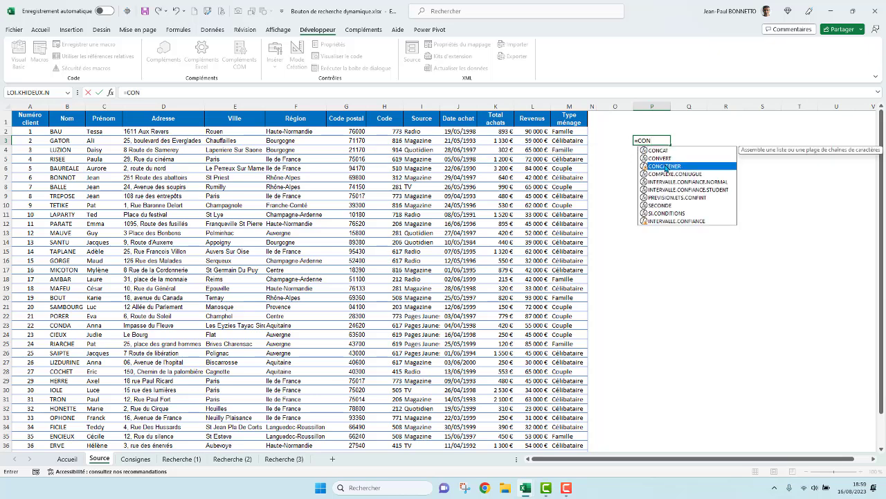
{"action": "double_click", "coordinate": [666, 167]}
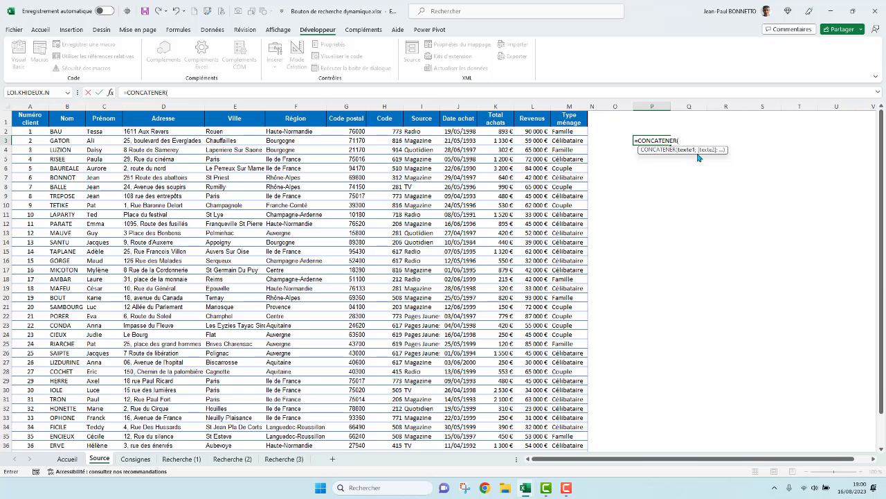
{"action": "left_click", "coordinate": [68, 113]}
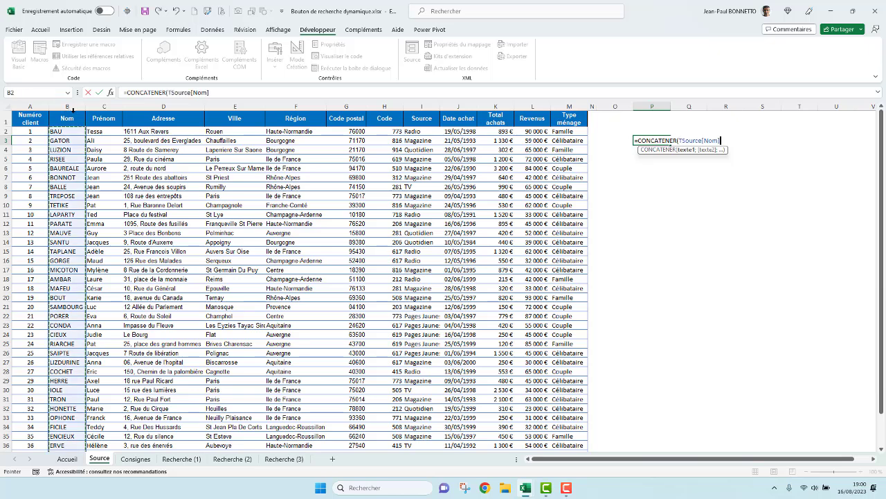
{"action": "key", "text": "shift"}
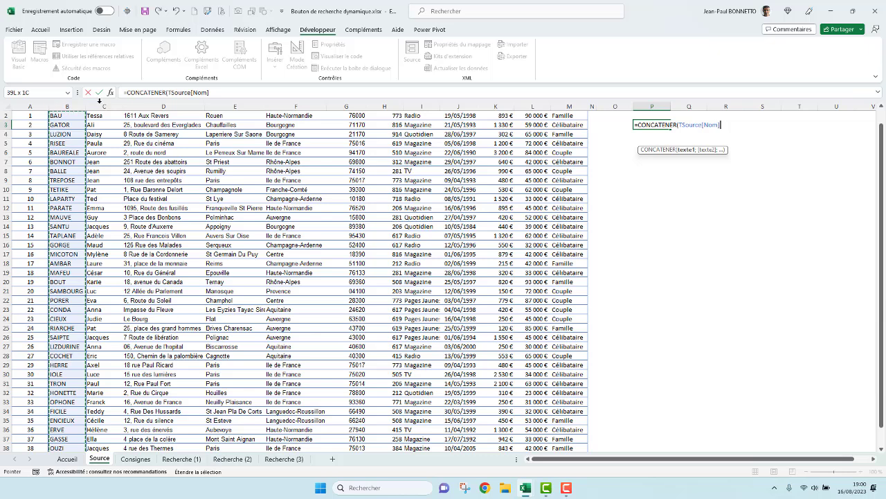
{"action": "scroll", "coordinate": [128, 134], "scroll_direction": "up", "scroll_amount": 1}
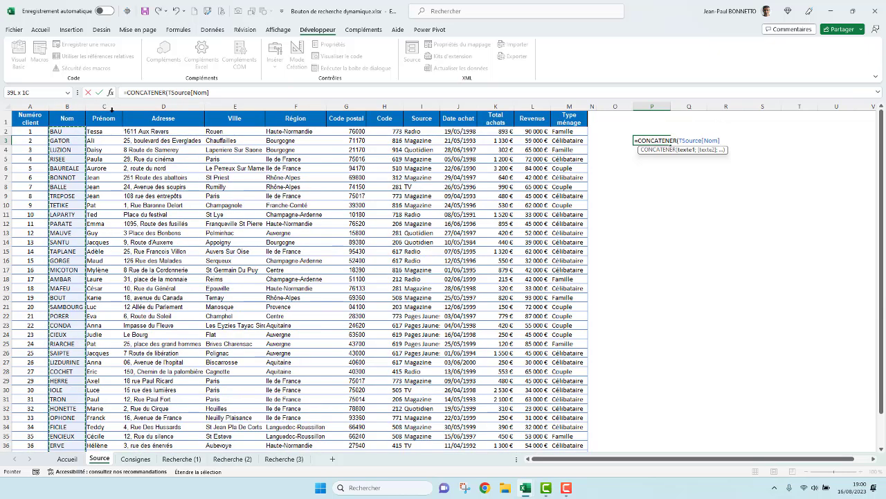
{"action": "left_click", "coordinate": [111, 109]}
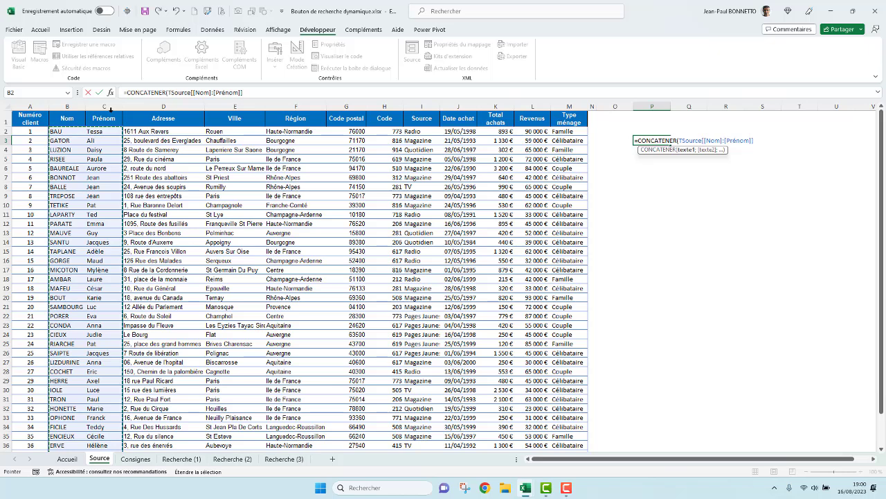
Add TSource[Ville], TSource[Région] and TSource[Source] as further arguments and complete the CONCATENER formula in P3
{"action": "type", "text": ";"}
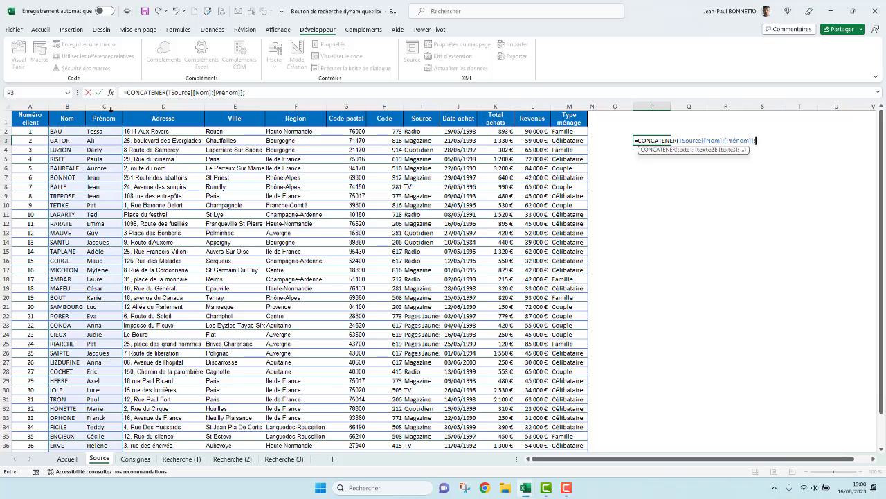
{"action": "left_click", "coordinate": [234, 109]}
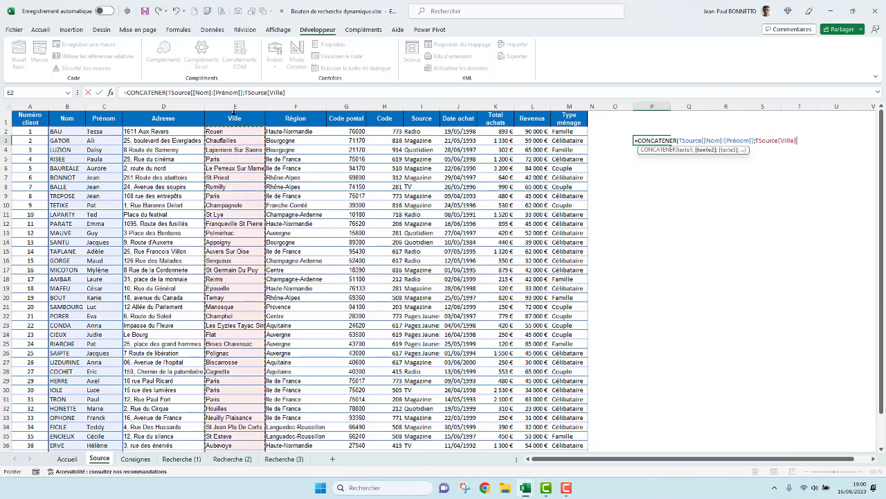
{"action": "type", "text": ";"}
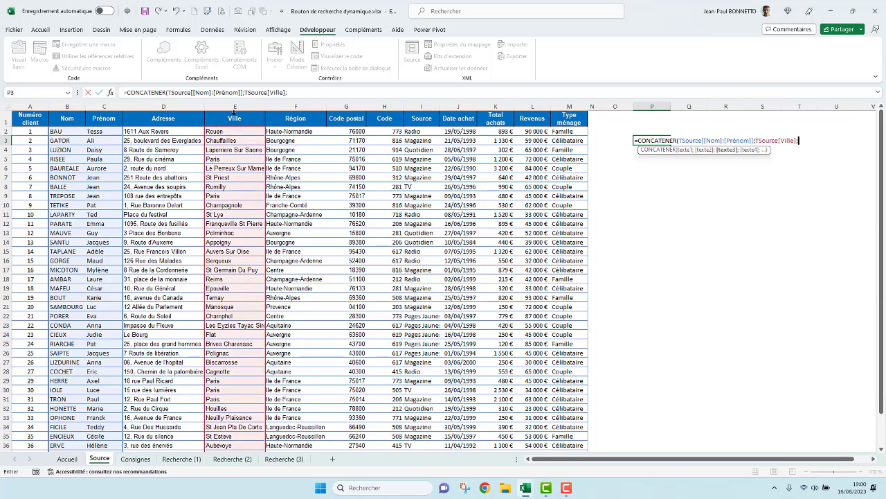
{"action": "left_click", "coordinate": [291, 116]}
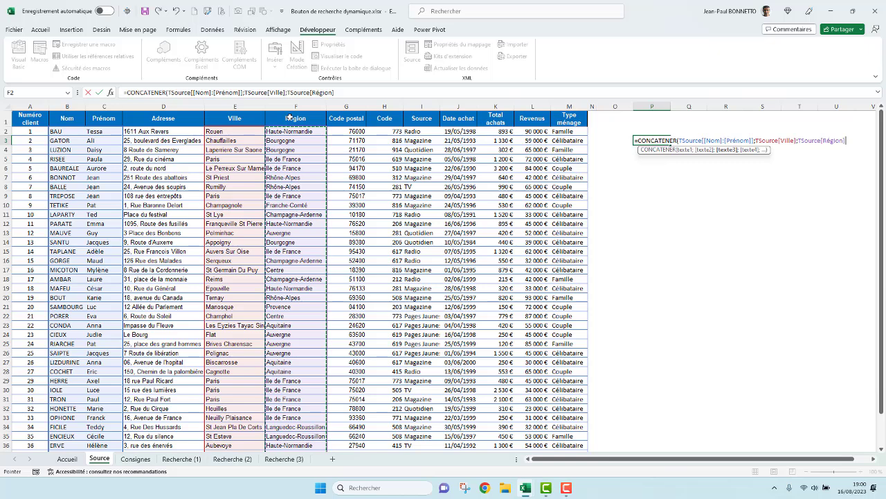
{"action": "type", "text": ";"}
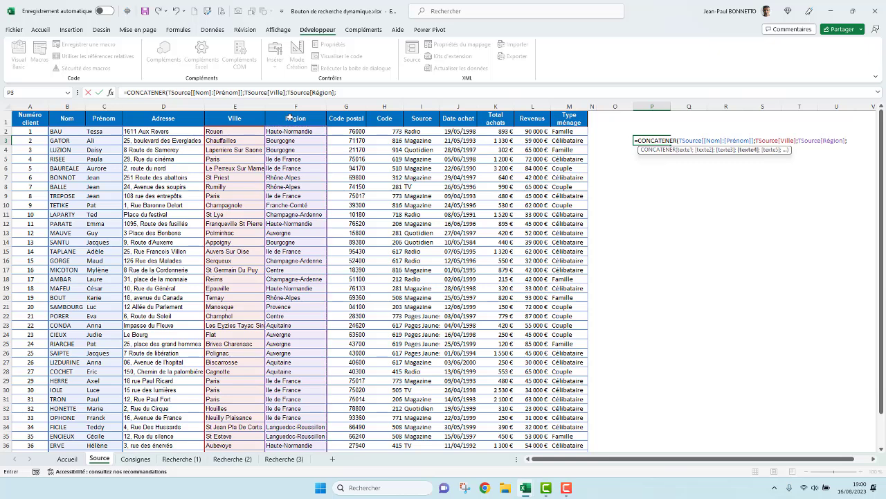
{"action": "left_click", "coordinate": [419, 116]}
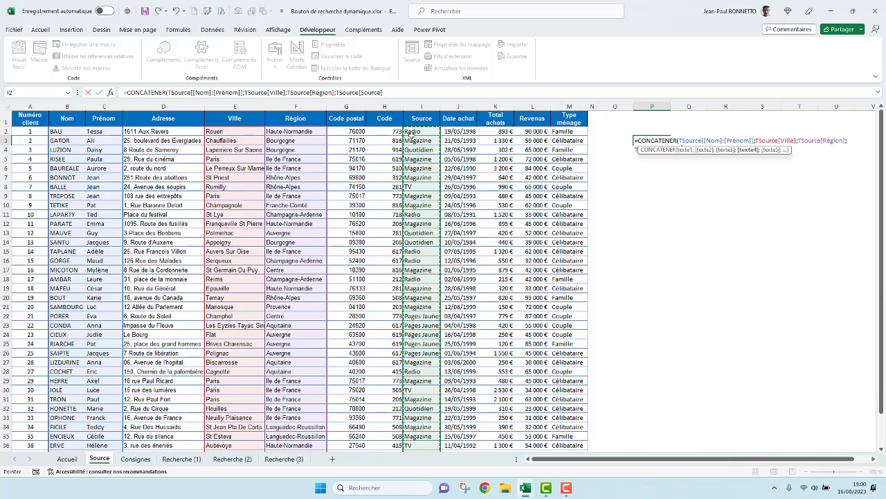
{"action": "type", "text": ")"}
{"action": "key", "text": "Return"}
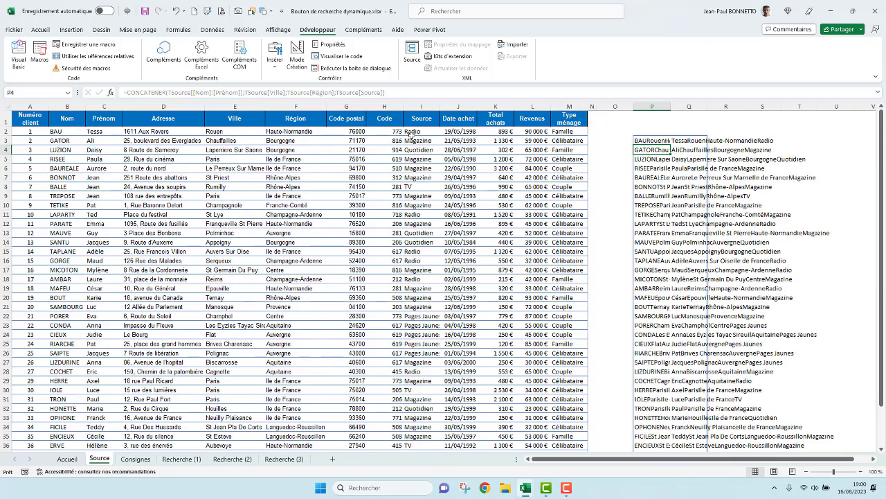
{"action": "left_click", "coordinate": [648, 141]}
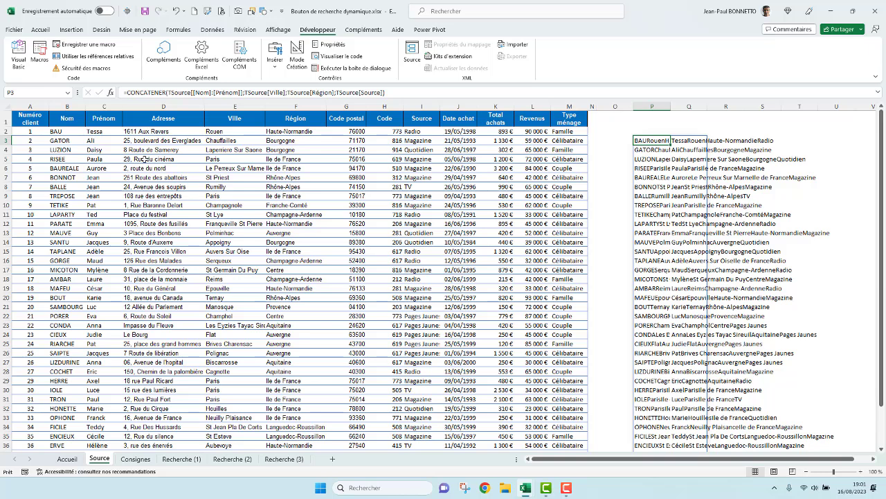
Turn on the filter buttons in the header row of the client table on the Source sheet
{"action": "left_click", "coordinate": [111, 118]}
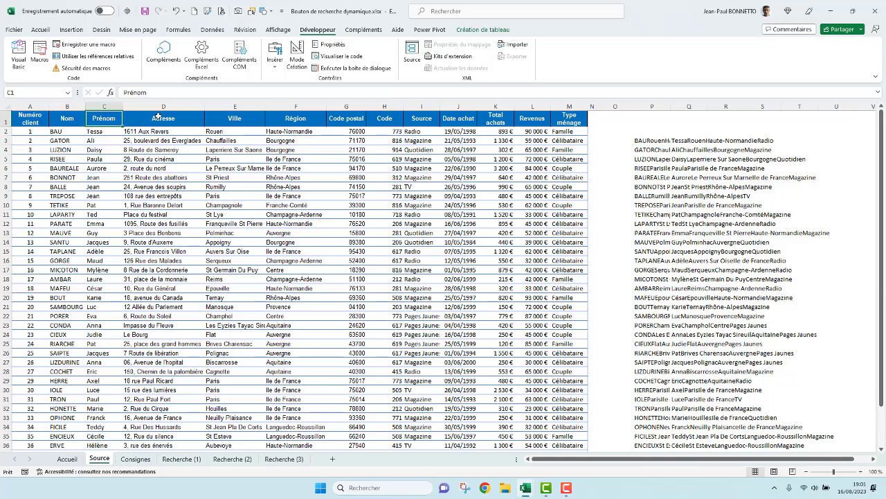
{"action": "left_click", "coordinate": [158, 117]}
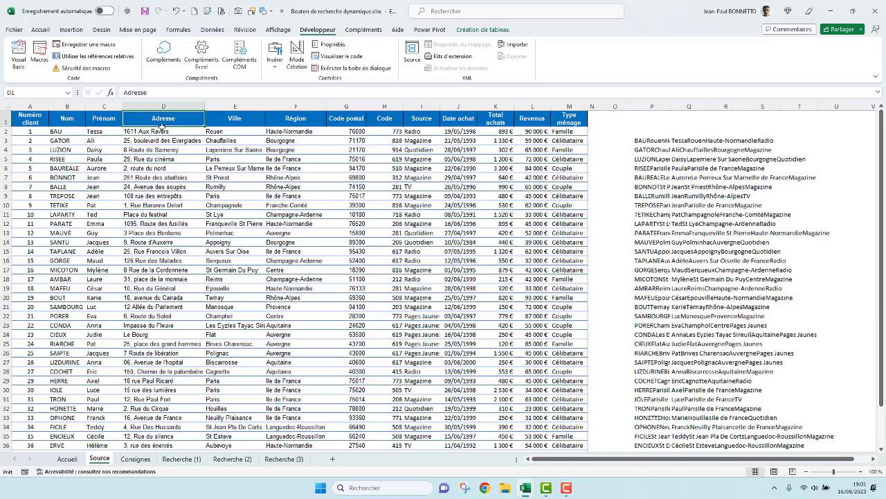
{"action": "left_click", "coordinate": [214, 29]}
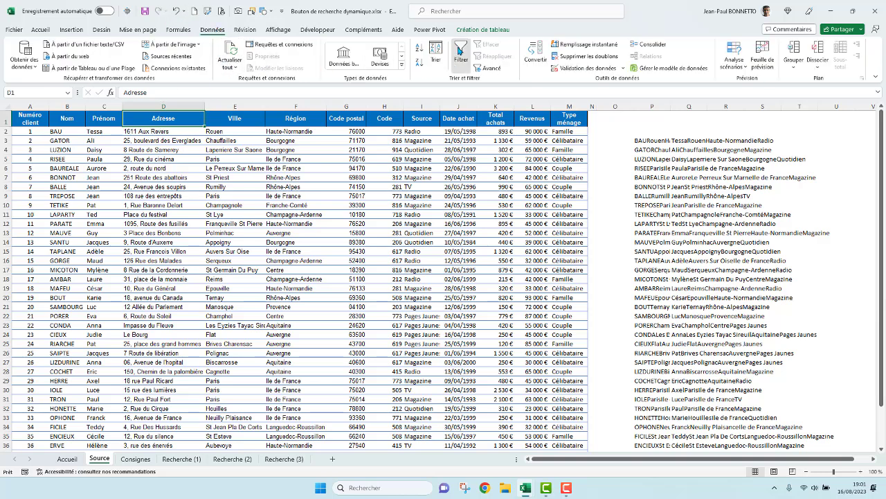
{"action": "left_click", "coordinate": [460, 50]}
Examine the wildcard notes in the Adresse column's custom "Commence par" text filter, and leave it without applying a filter
{"action": "left_click", "coordinate": [200, 122]}
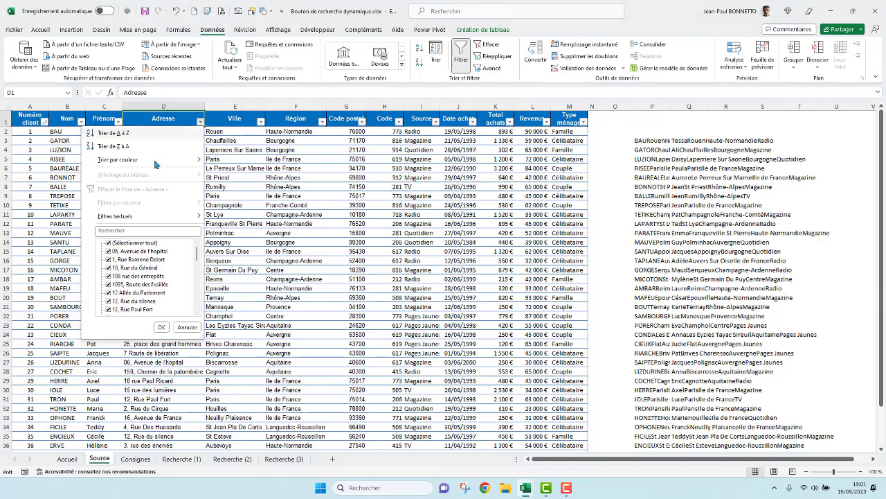
{"action": "mouse_move", "coordinate": [132, 216]}
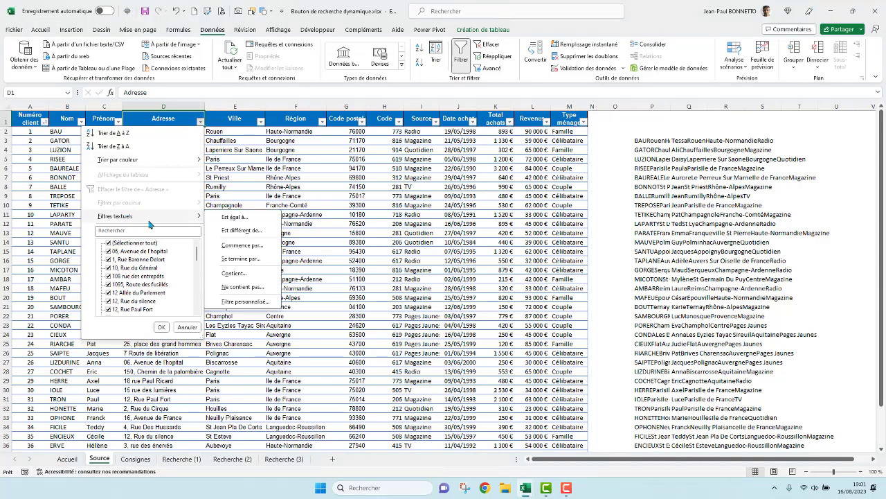
{"action": "left_click", "coordinate": [241, 244]}
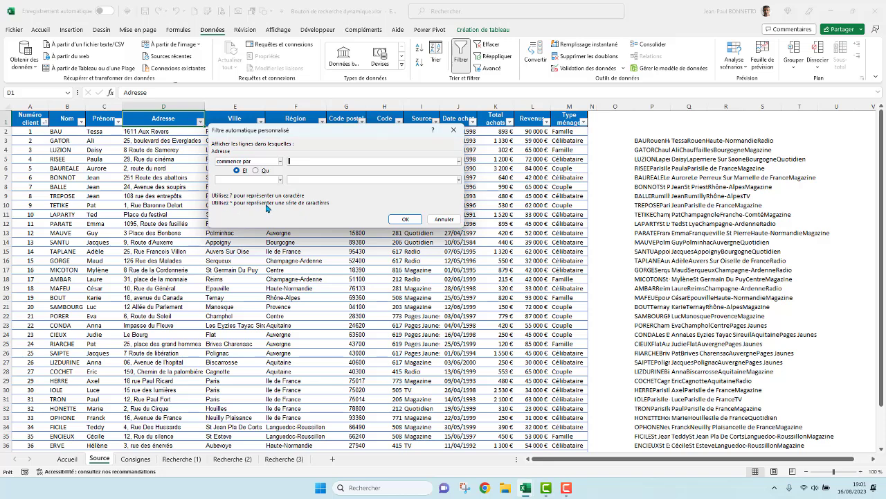
{"action": "left_click", "coordinate": [433, 219]}
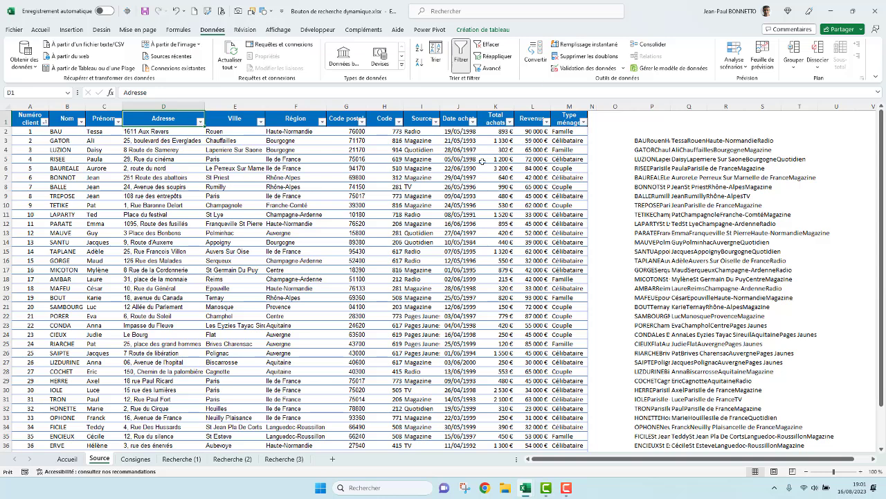
In P3's CONCATENER formula, replace the colon between [Nom] and [Prénom] with a "*" separator argument
{"action": "left_click", "coordinate": [635, 142]}
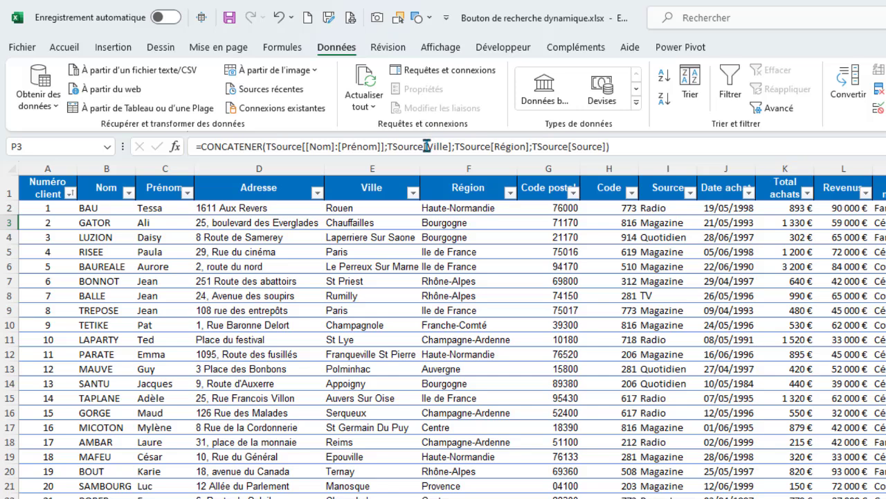
{"action": "left_click", "coordinate": [336, 146]}
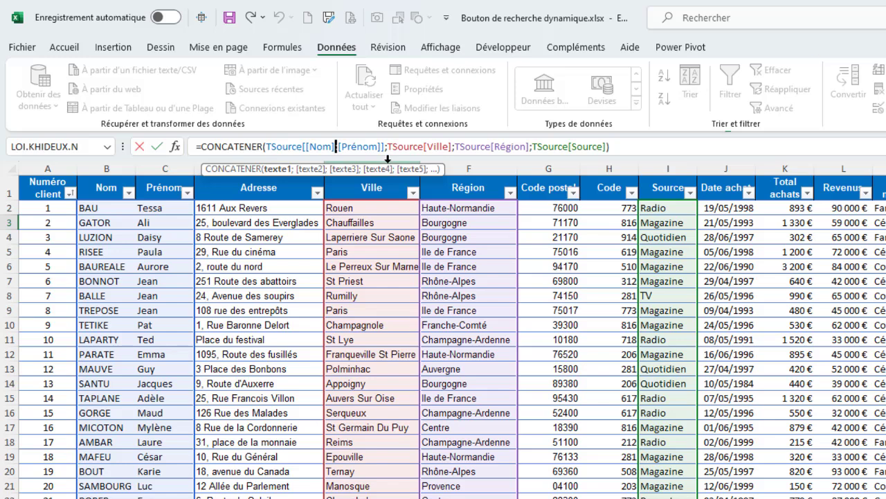
{"action": "key", "text": "BackSpace"}
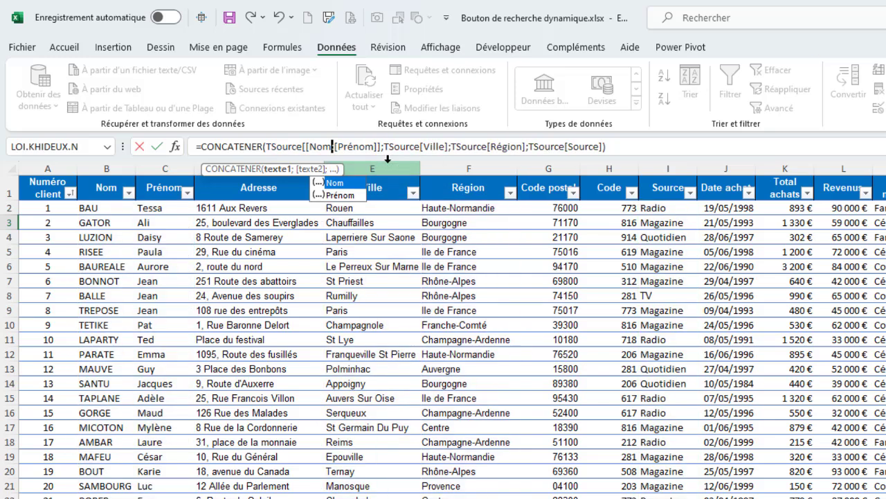
{"action": "type", "text": "]"}
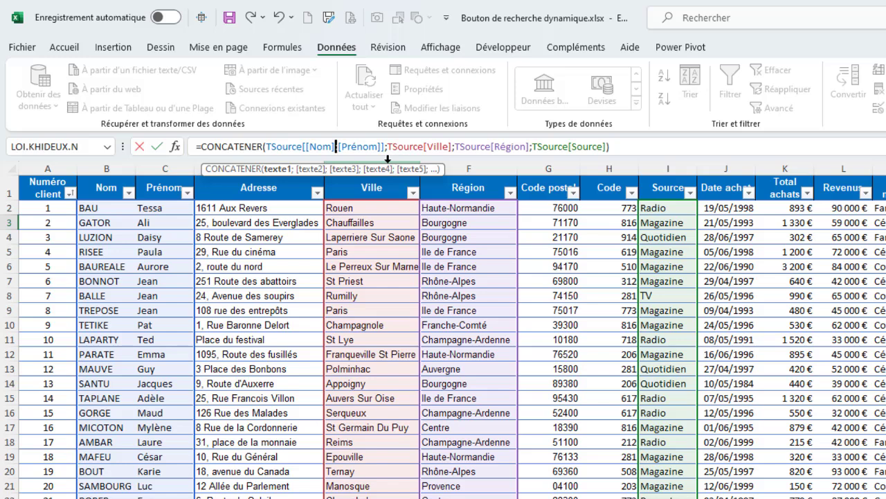
{"action": "type", "text": ";"}
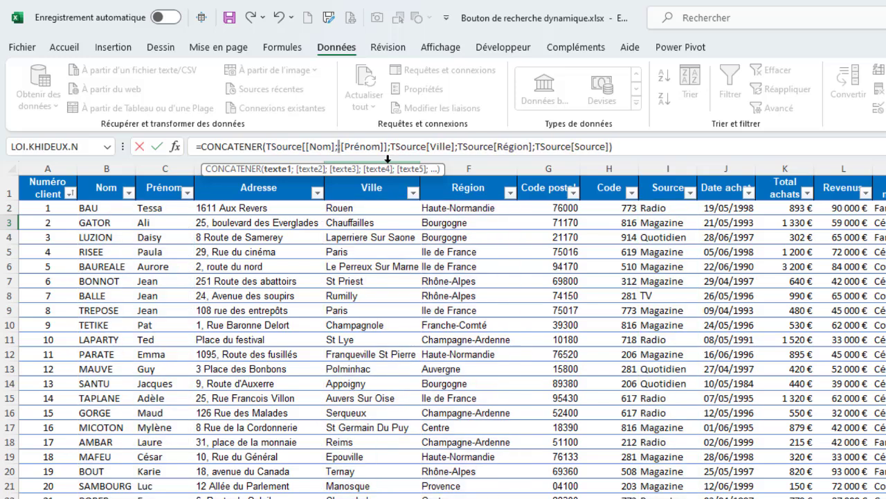
{"action": "type", "text": "\"*\";"}
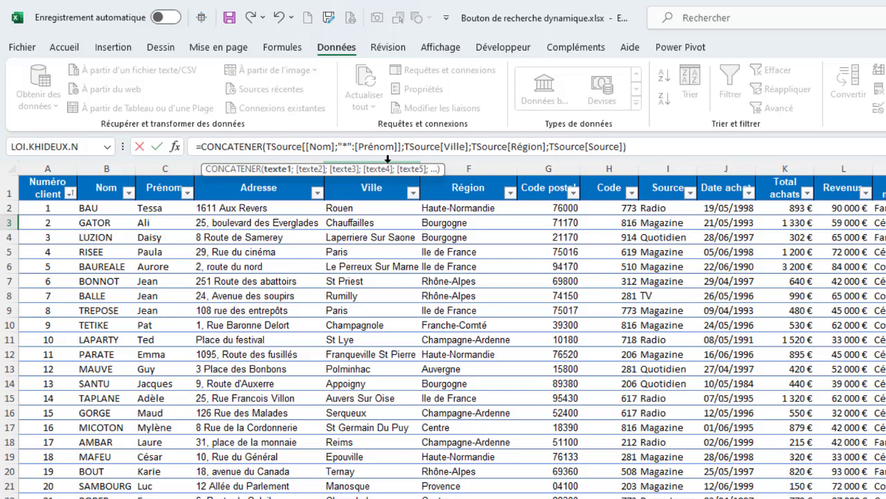
{"action": "key", "text": "Delete"}
{"action": "type", "text": ";"}
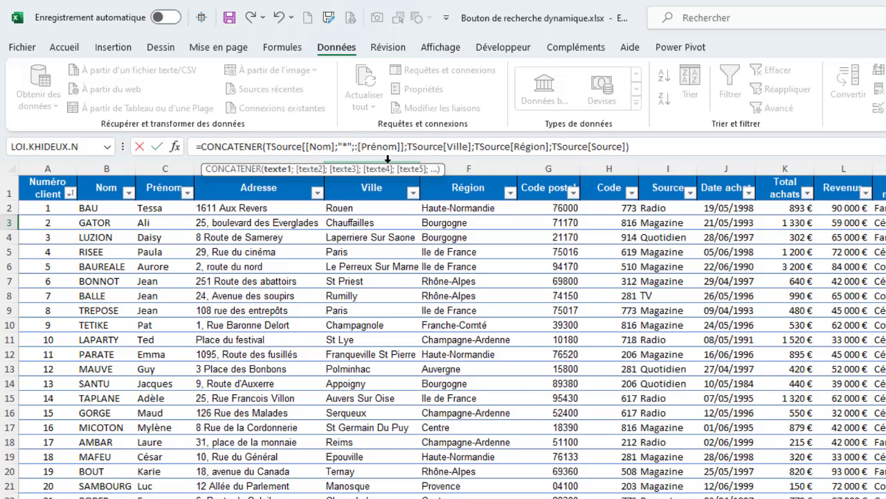
{"action": "key", "text": "Delete"}
Replace the leftover [Prénom]] reference in P3's formula with TSource[Prénom] and correct the first argument to TSource[Nom]
{"action": "type", "text": "ts"}
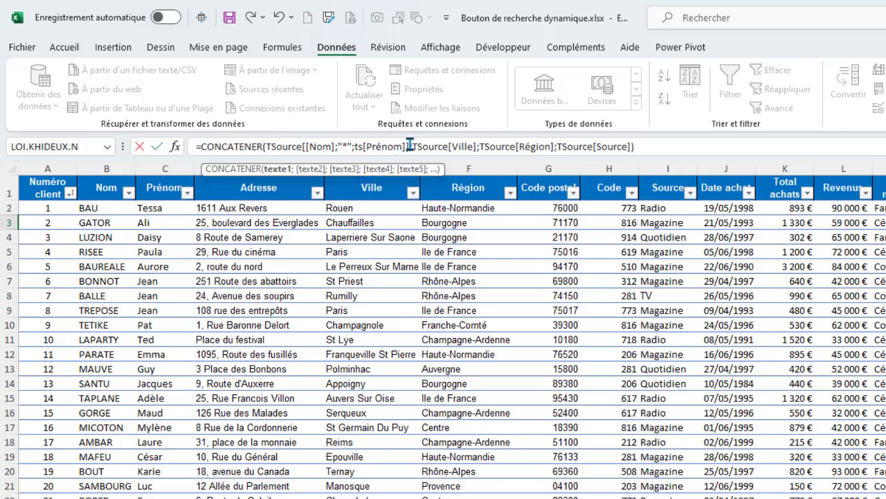
{"action": "left_click_drag", "start_coordinate": [410, 144], "coordinate": [354, 145]}
{"action": "key", "text": "Delete"}
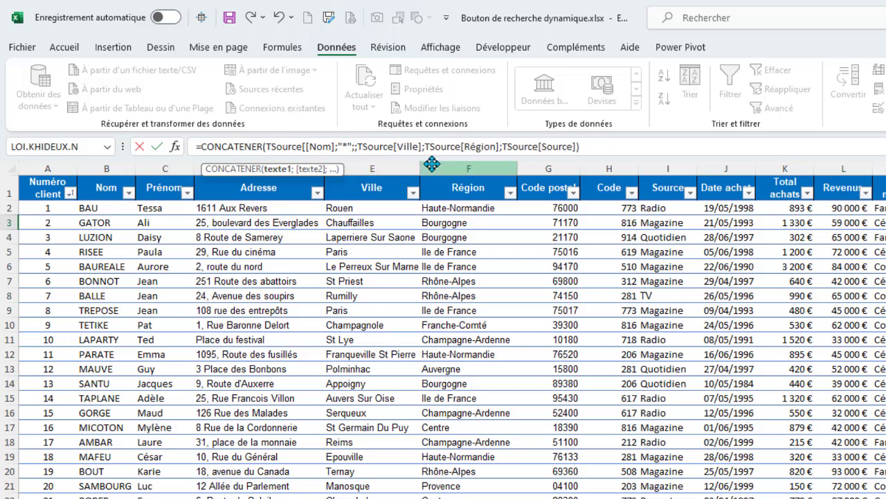
{"action": "left_click", "coordinate": [173, 180]}
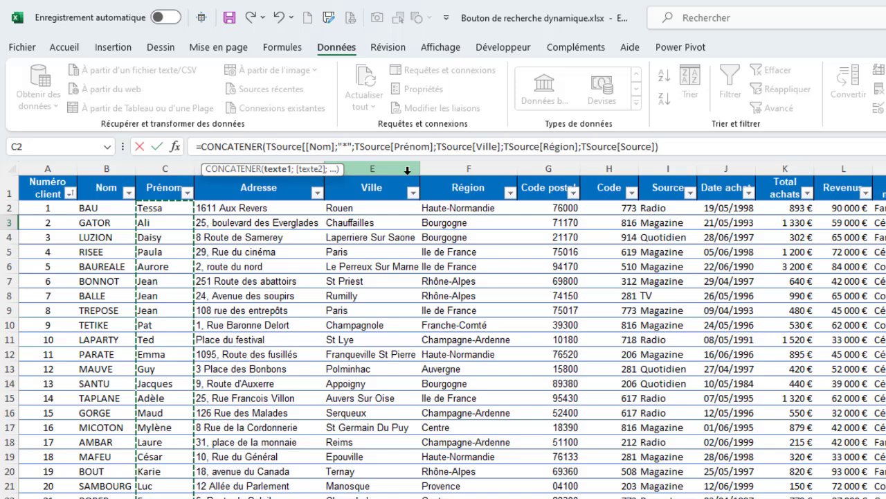
{"action": "left_click", "coordinate": [305, 147]}
{"action": "type", "text": "["}
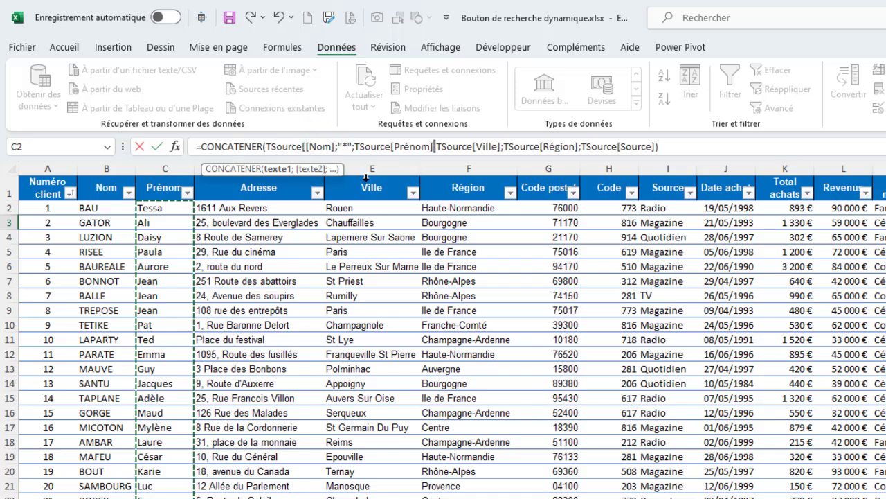
{"action": "key", "text": "BackSpace"}
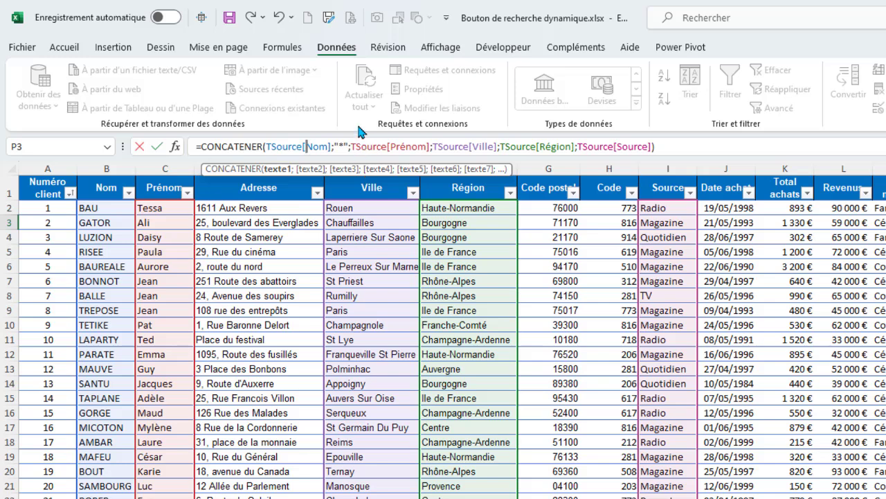
Insert "*" separators before TSource[Ville], TSource[Région] and TSource[Source] in the CONCATENER formula and confirm it in P3
{"action": "left_click", "coordinate": [435, 146]}
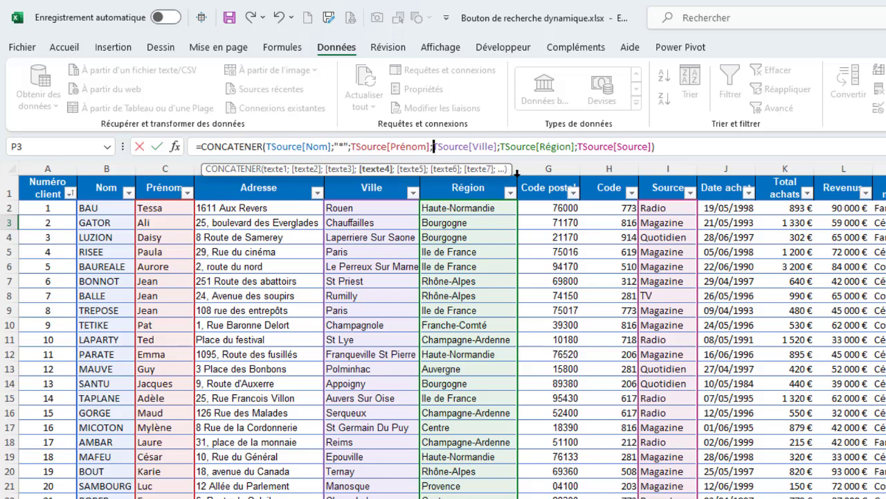
{"action": "type", "text": "\"*\";"}
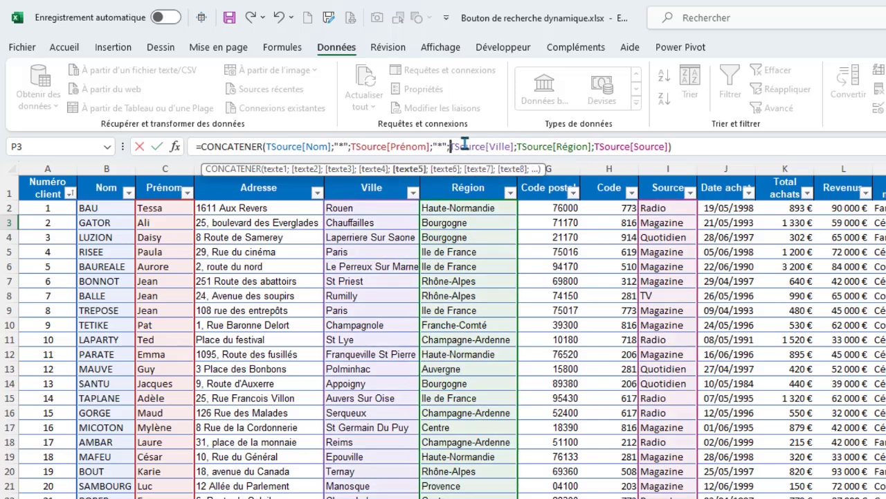
{"action": "left_click", "coordinate": [519, 146]}
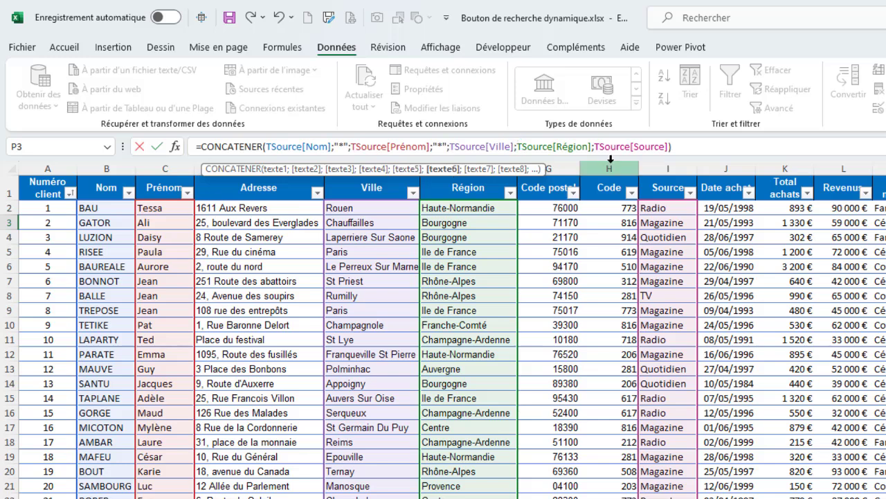
{"action": "type", "text": "\"*\""}
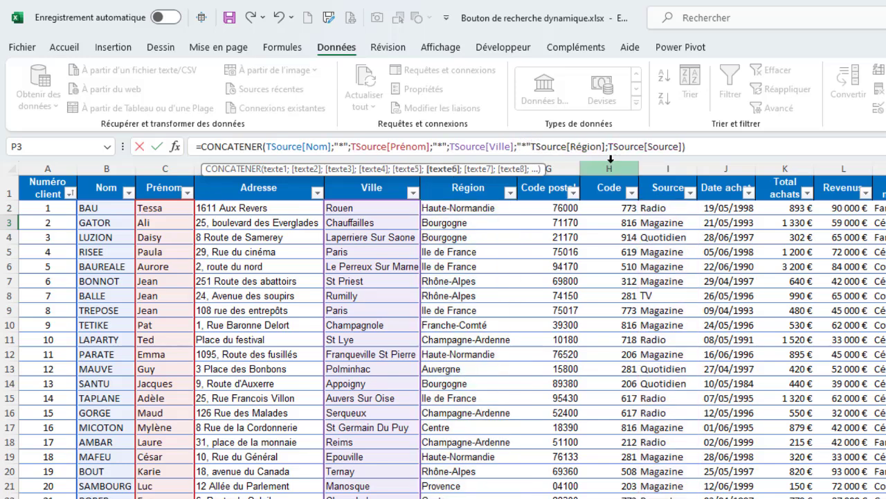
{"action": "type", "text": ";"}
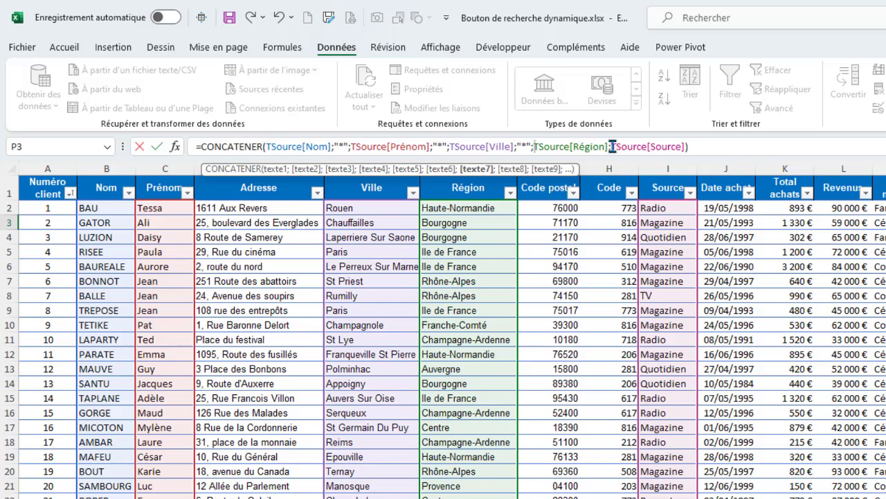
{"action": "left_click", "coordinate": [613, 147]}
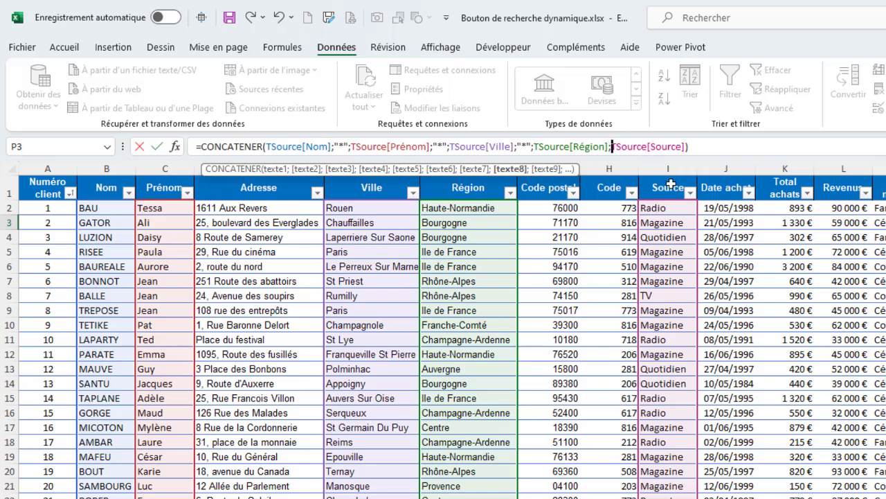
{"action": "type", "text": "\"*\";"}
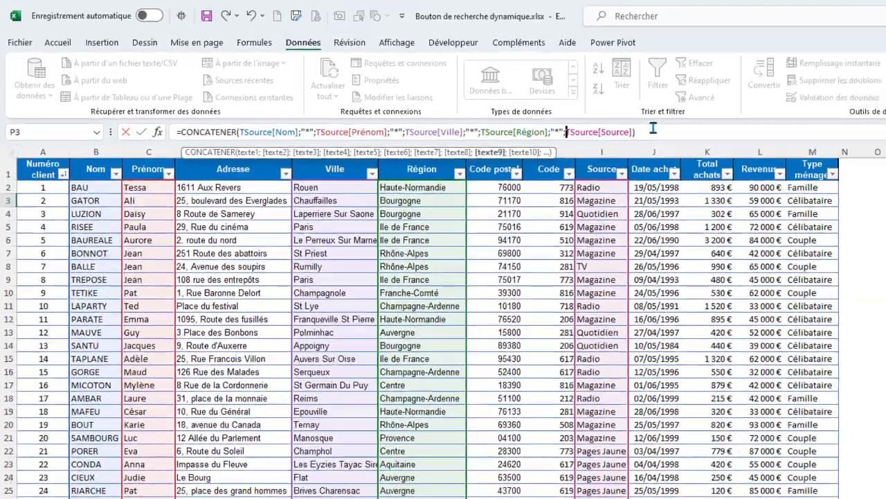
{"action": "left_click", "coordinate": [725, 145]}
{"action": "key", "text": "Return"}
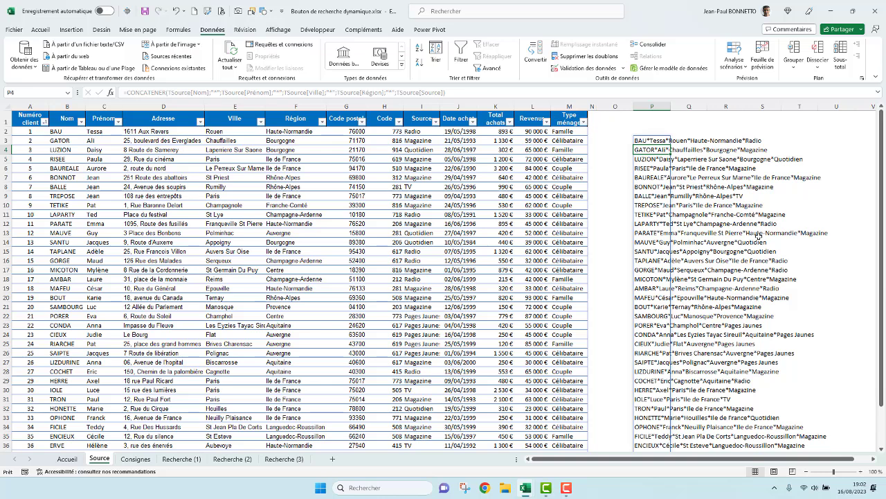
Copy the full CONCATENER formula text from cell P3 and leave the cell's editing mode
{"action": "left_click", "coordinate": [646, 138]}
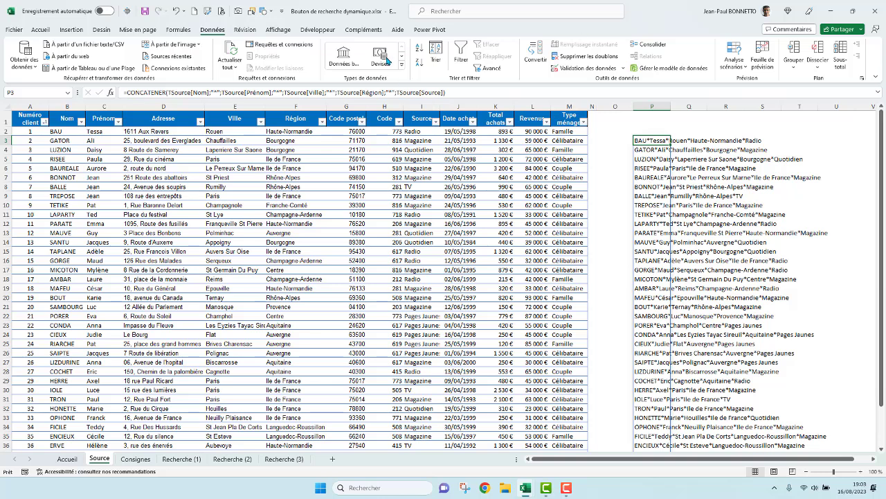
{"action": "left_click_drag", "start_coordinate": [450, 92], "coordinate": [126, 94]}
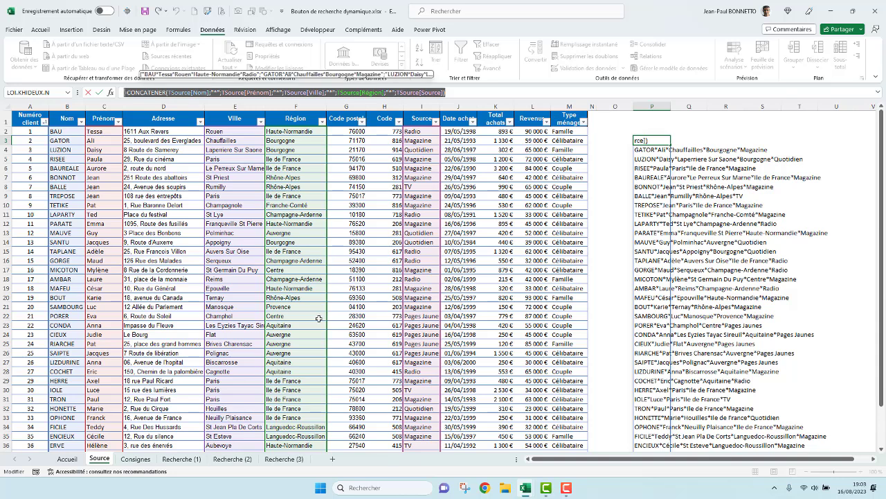
{"action": "key", "text": "Escape"}
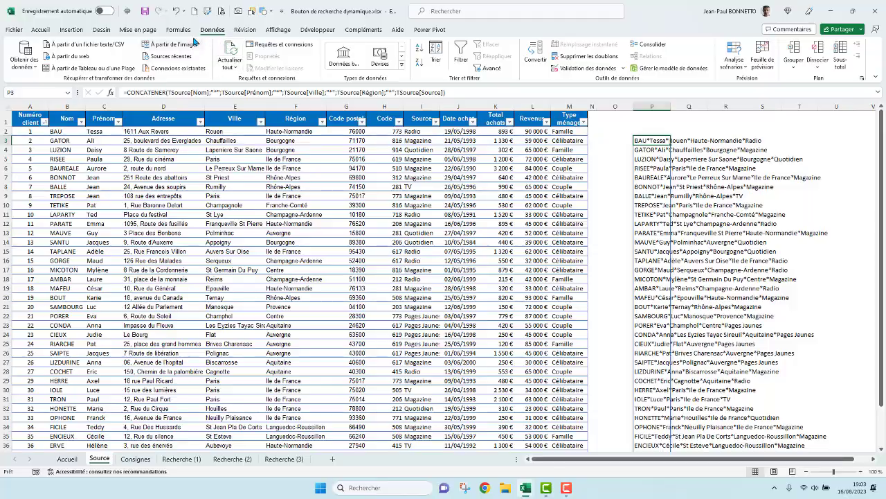
Start defining a new workbook-level name and replace its Source!$P$3 reference with the copied CONCATENER formula
{"action": "left_click", "coordinate": [179, 30]}
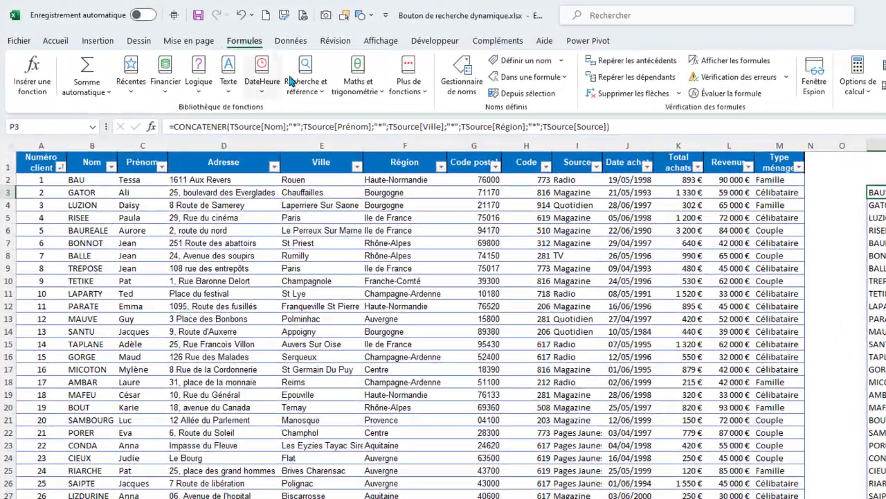
{"action": "left_click", "coordinate": [521, 61]}
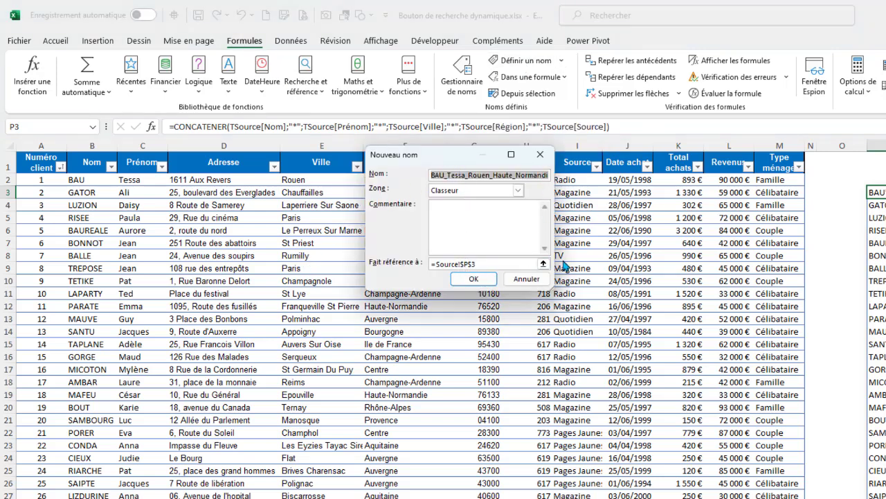
{"action": "left_click_drag", "start_coordinate": [553, 287], "coordinate": [885, 431]}
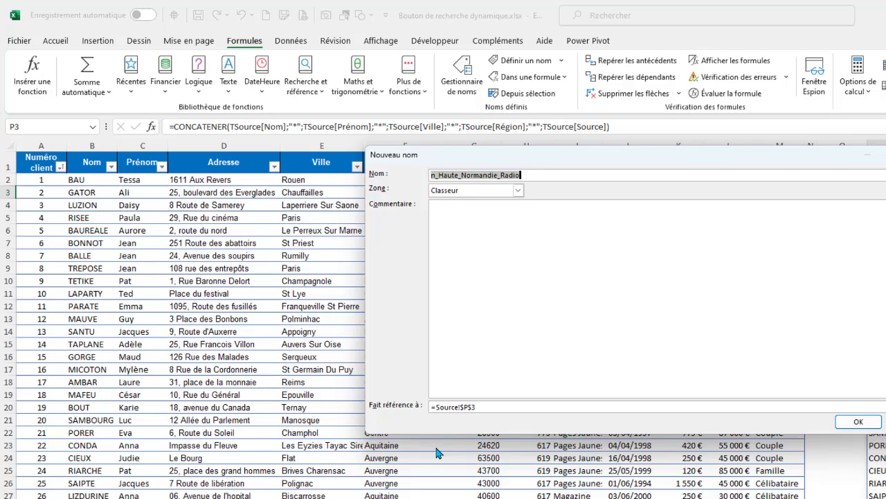
{"action": "left_click", "coordinate": [484, 407]}
{"action": "left_click_drag", "start_coordinate": [479, 407], "coordinate": [396, 411]}
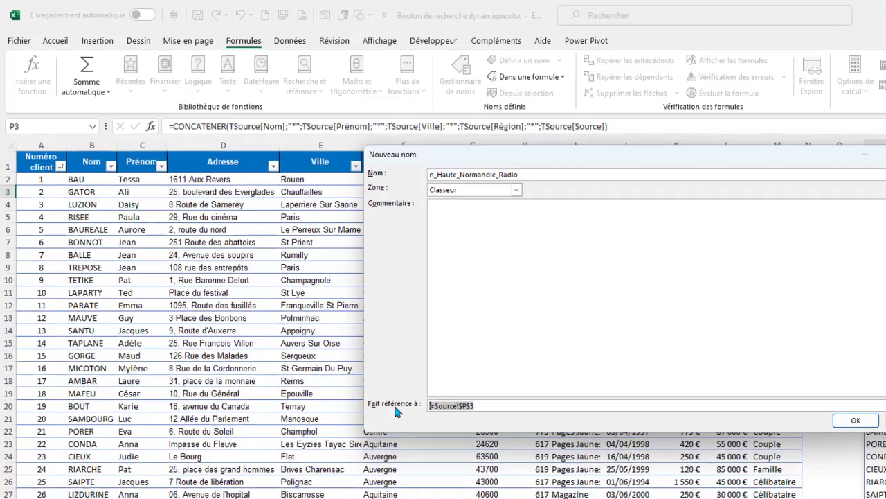
{"action": "type", "text": "=CONCATENER(TSource[Nom];\"*\";TSource[Prénom];\"*\";TSource[Ville];\"*\";TSource[Région];\"*\";TSource[Source])"}
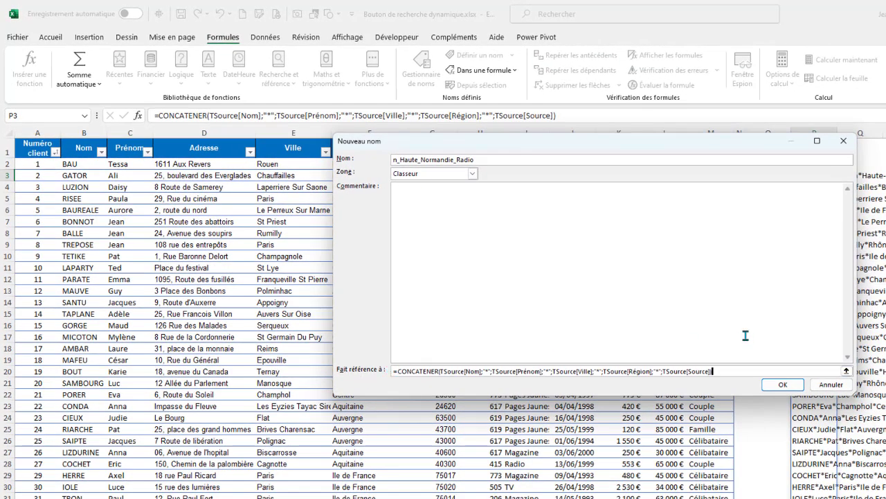
Replace the suggested name of the new workbook-level name with ColonneCombine
{"action": "left_click", "coordinate": [484, 157]}
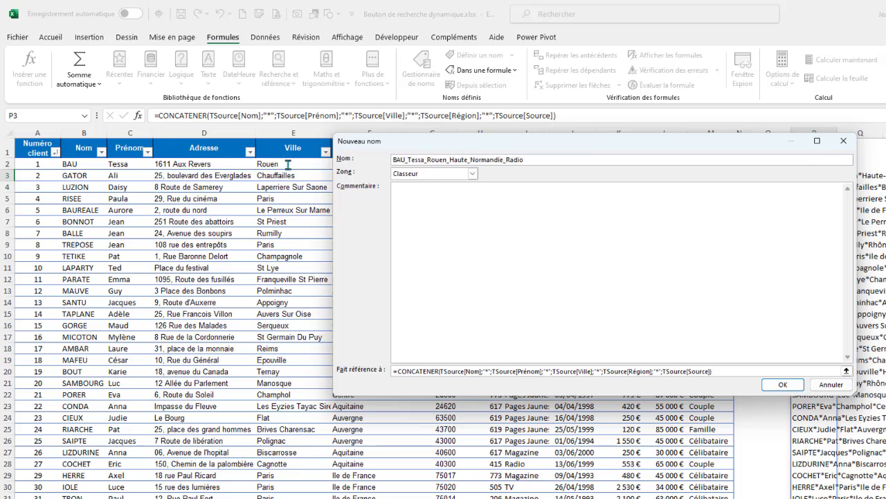
{"action": "left_click_drag", "start_coordinate": [534, 159], "coordinate": [295, 162]}
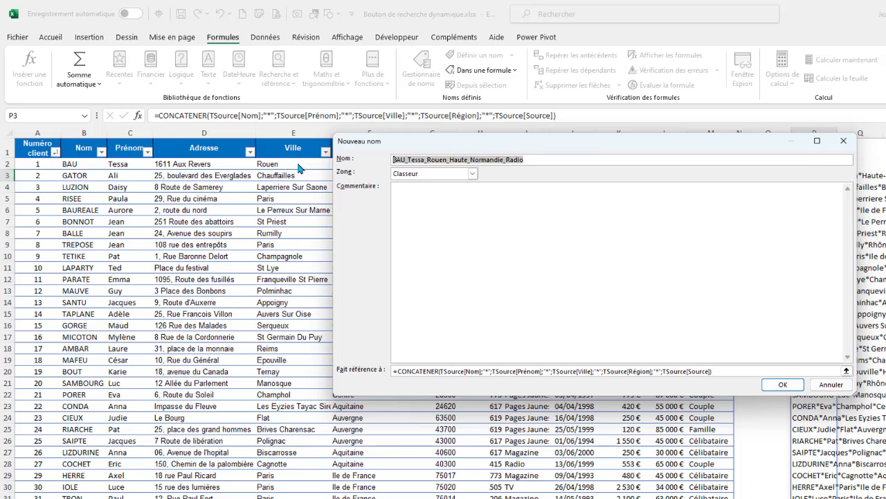
{"action": "key", "text": "BackSpace"}
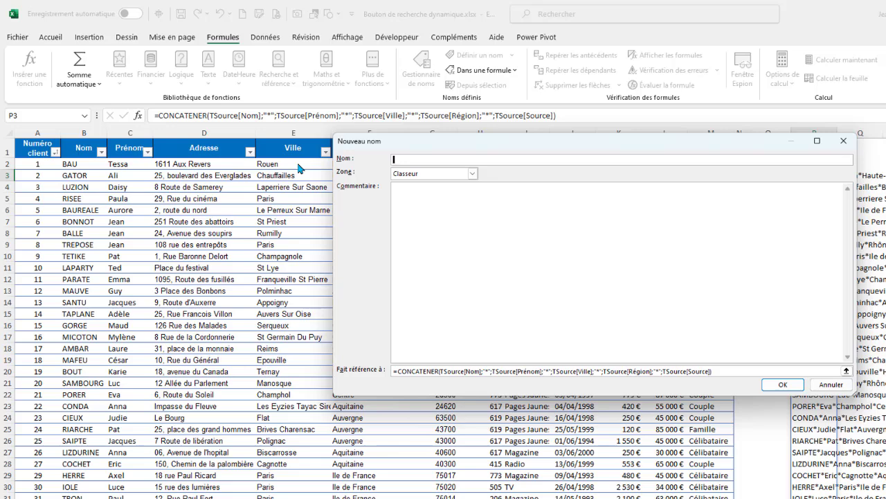
{"action": "type", "text": "ColonneCombine"}
Add the comment "Plage de la source à rechercher" to the new name and confirm its creation
{"action": "left_click", "coordinate": [441, 200]}
{"action": "type", "text": "Plage de la soure"}
{"action": "key", "text": "BackSpace"}
{"action": "key", "text": "BackSpace"}
{"action": "type", "text": "ce à rechercher"}
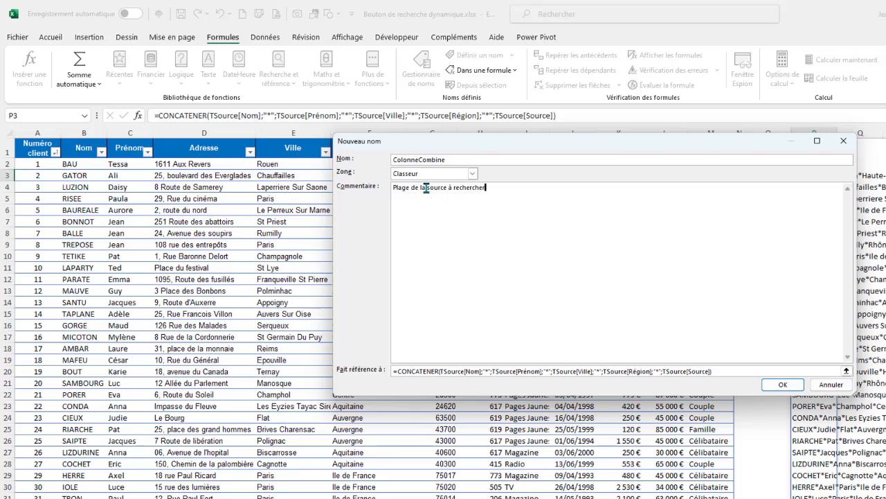
{"action": "left_click", "coordinate": [784, 385]}
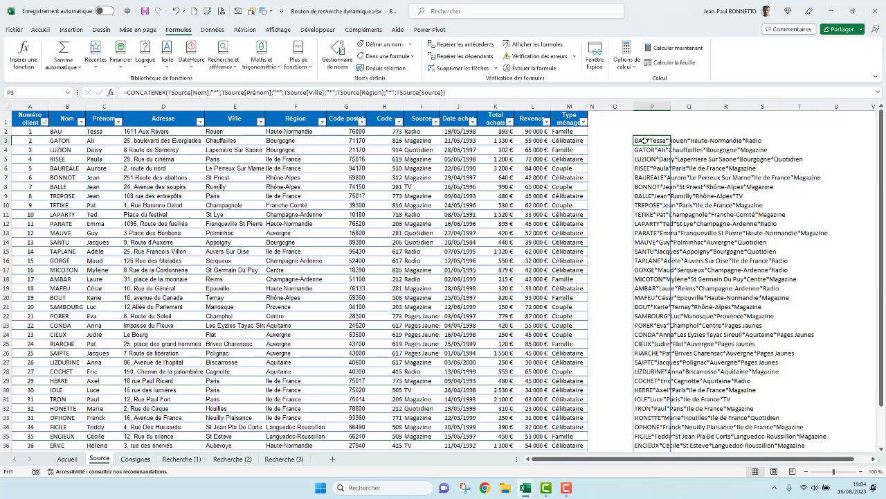
Clear the CONCATENER formula from P3 on Source and select cell C7 on the Recherche (1) sheet
{"action": "key", "text": "Delete"}
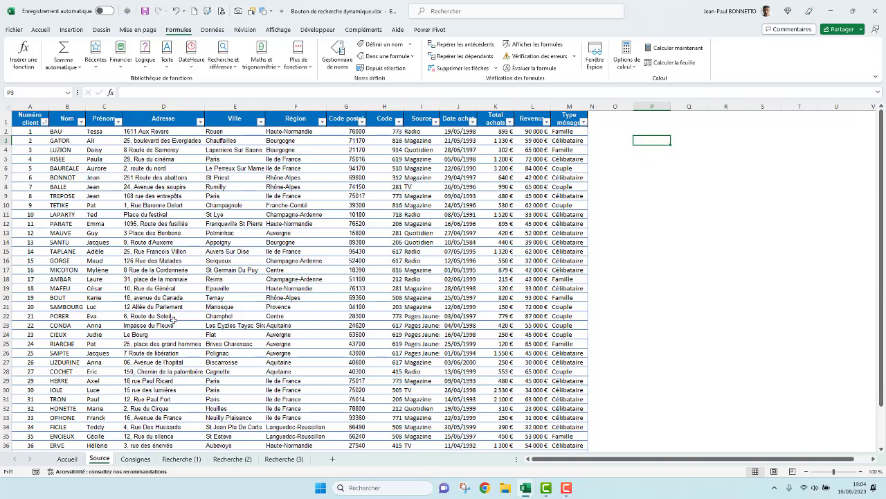
{"action": "left_click", "coordinate": [182, 459]}
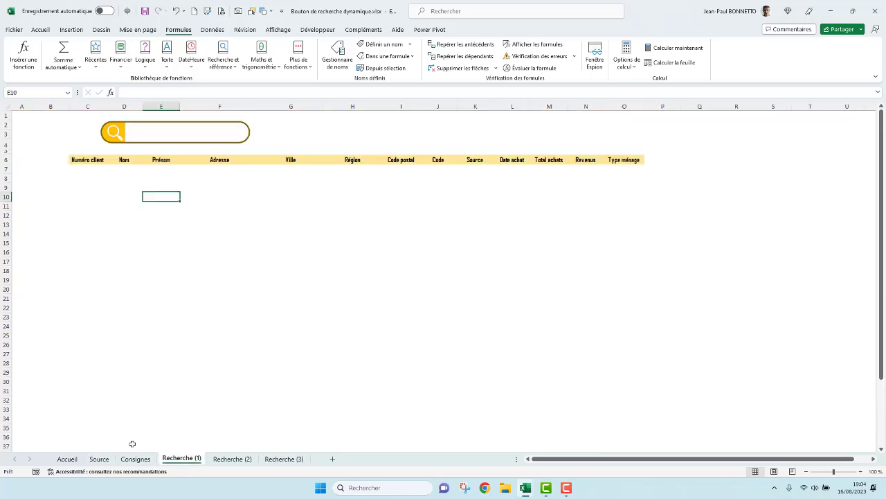
{"action": "left_click", "coordinate": [88, 170]}
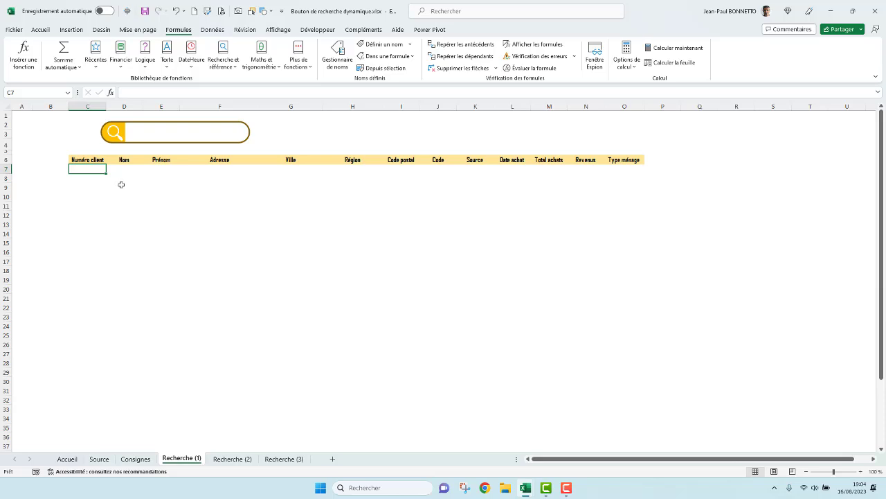
Check the regions on the Source sheet and enter Auvergne in the search bar on Recherche (1)
{"action": "left_click", "coordinate": [172, 135]}
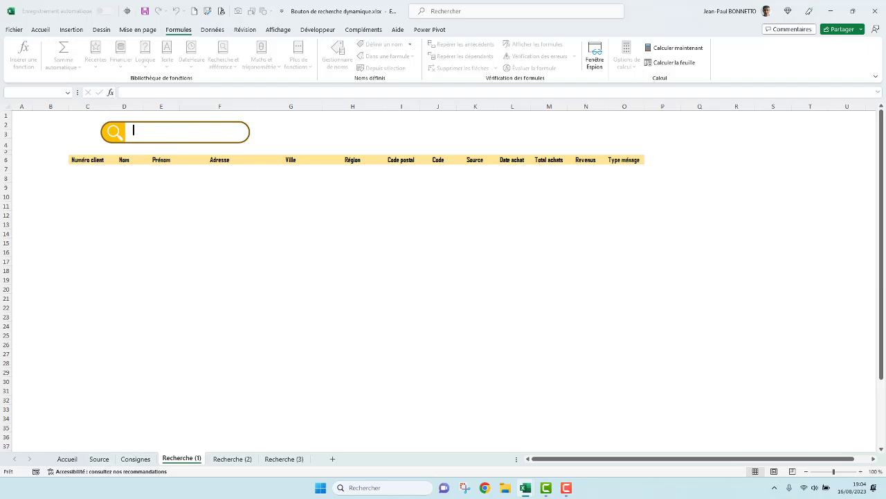
{"action": "left_click", "coordinate": [99, 459]}
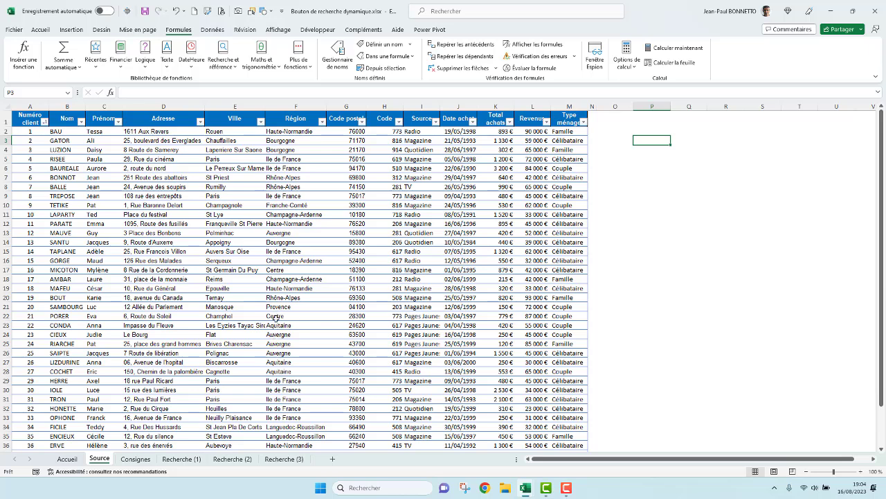
{"action": "left_click", "coordinate": [178, 449]}
{"action": "left_click", "coordinate": [181, 458]}
{"action": "left_click", "coordinate": [135, 140]}
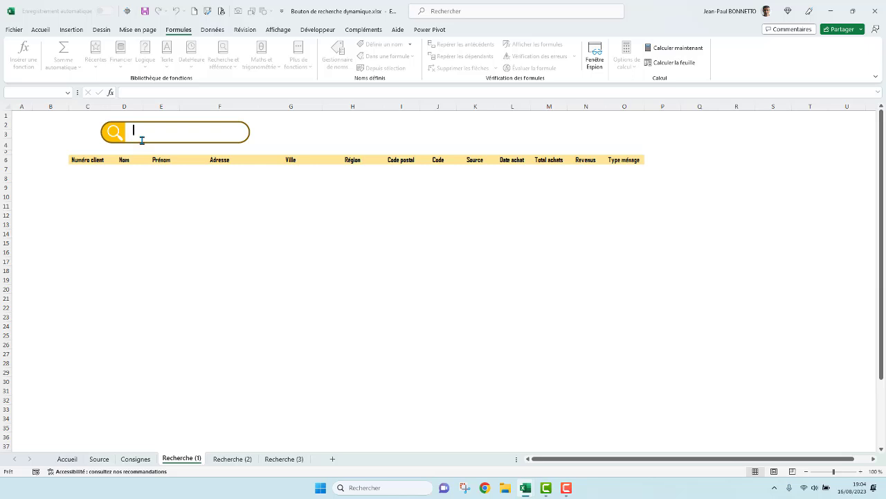
{"action": "type", "text": "Auvergne"}
{"action": "left_click", "coordinate": [124, 178]}
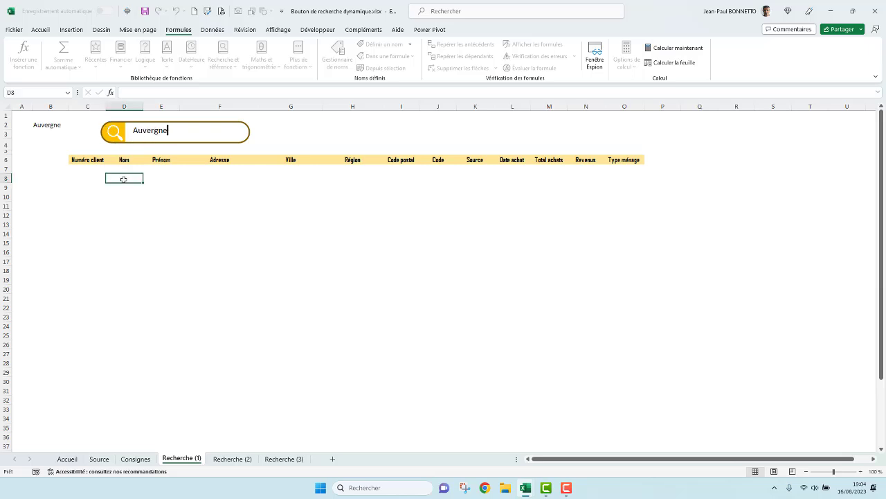
Start a FILTRE formula in C7 under Numéro client and insert the defined name ColonneCombine
{"action": "left_click", "coordinate": [90, 169]}
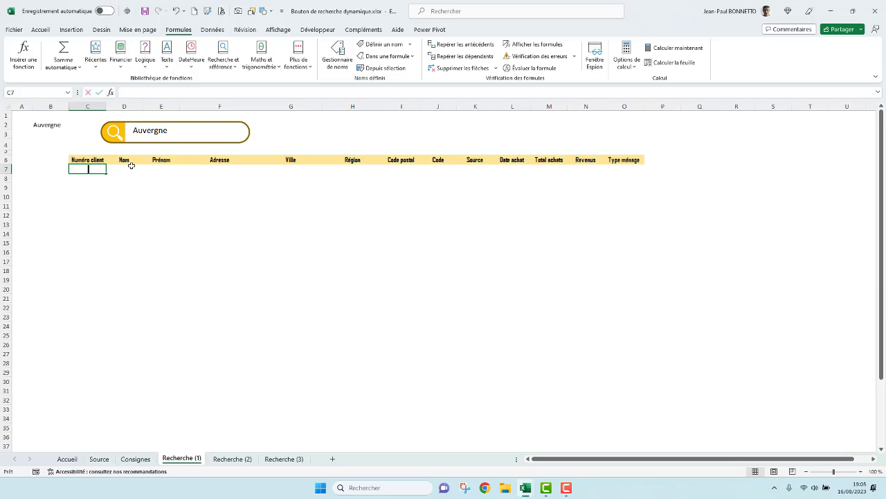
{"action": "type", "text": "=filtre"}
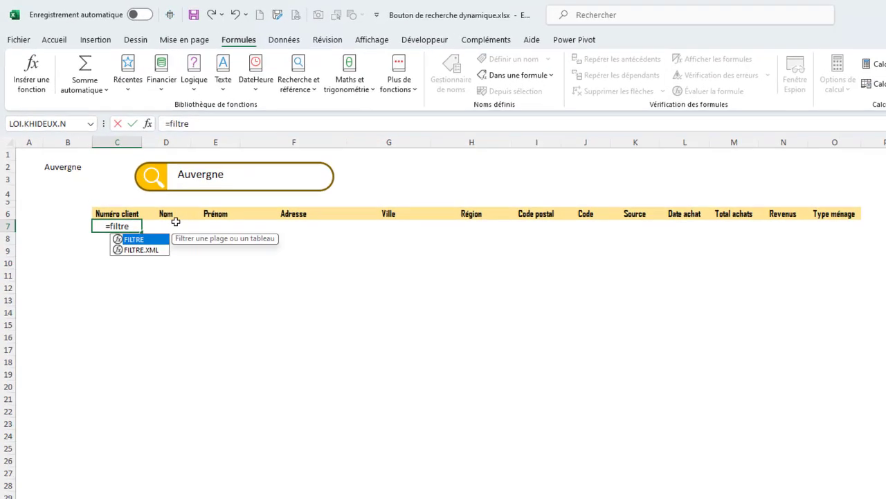
{"action": "type", "text": "("}
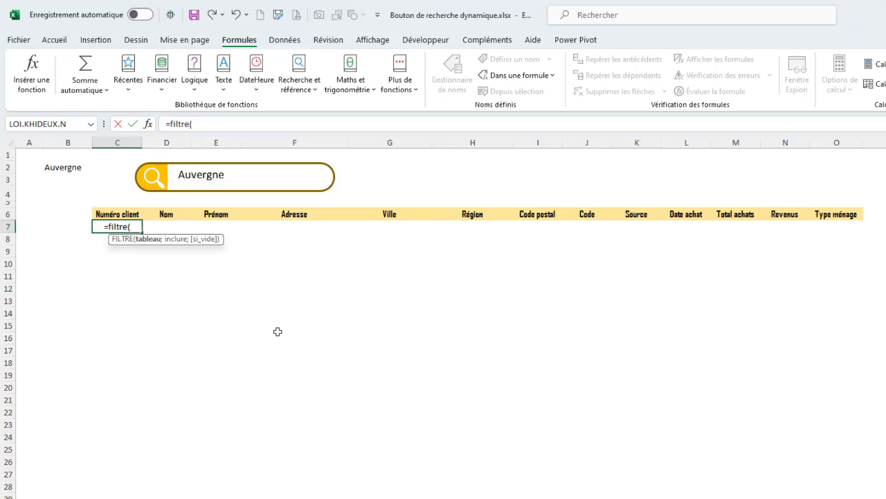
{"action": "key", "text": "F3"}
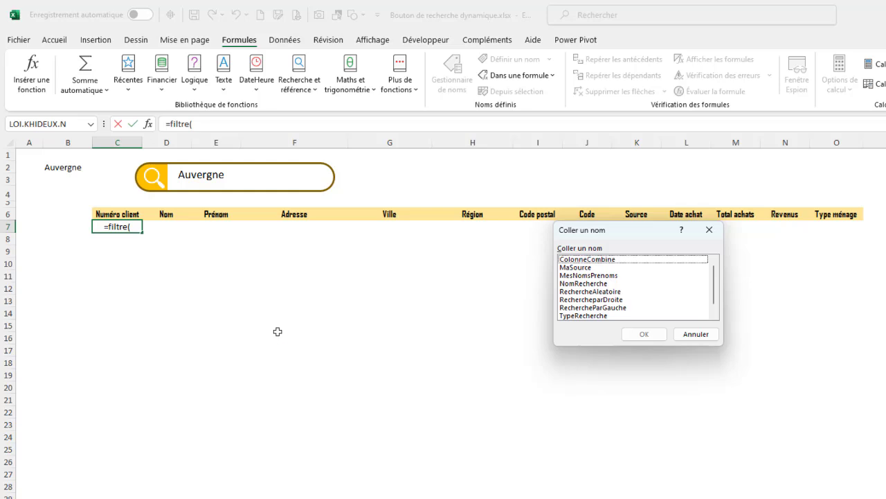
{"action": "double_click", "coordinate": [586, 260]}
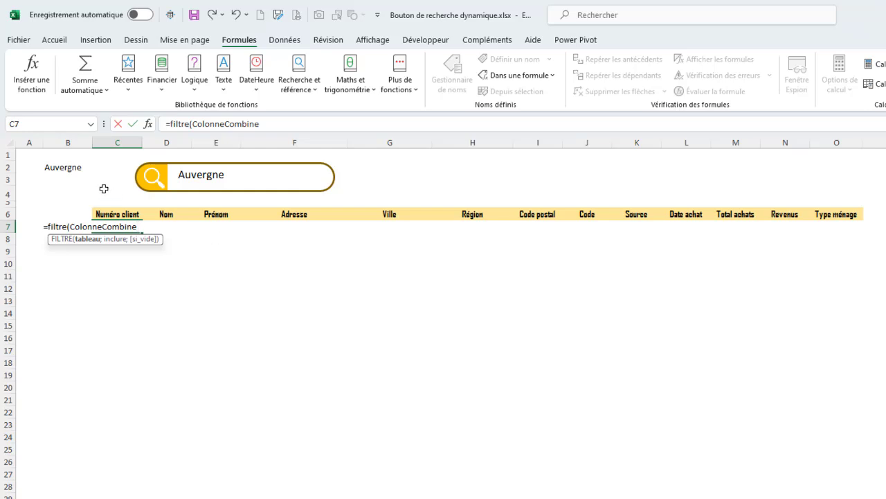
Insert the TSource table as FILTRE's first argument, ahead of ColonneCombine, with a semicolon separator
{"action": "left_click", "coordinate": [73, 228]}
{"action": "type", "text": "Ts"}
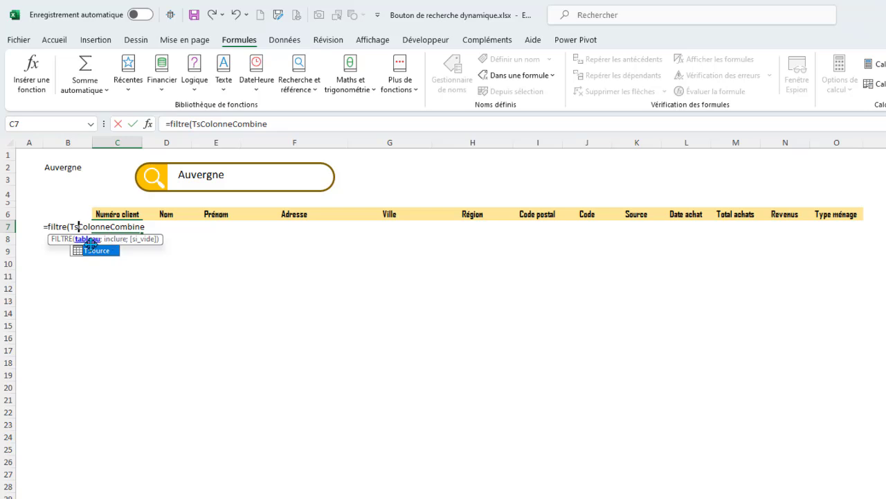
{"action": "double_click", "coordinate": [94, 251]}
{"action": "type", "text": ";"}
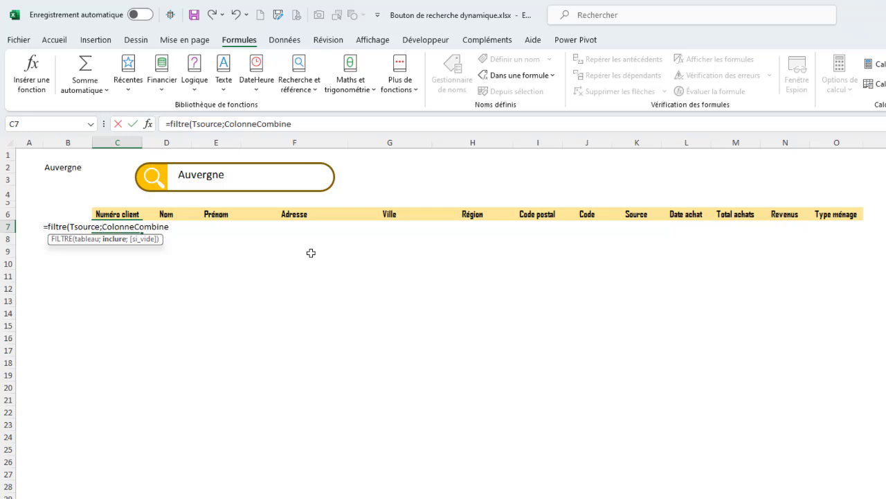
Insert the CHERCHE function before ColonneCombine, with the defined name ValeurCherchee as its searched text
{"action": "type", "text": "CHERCHE"}
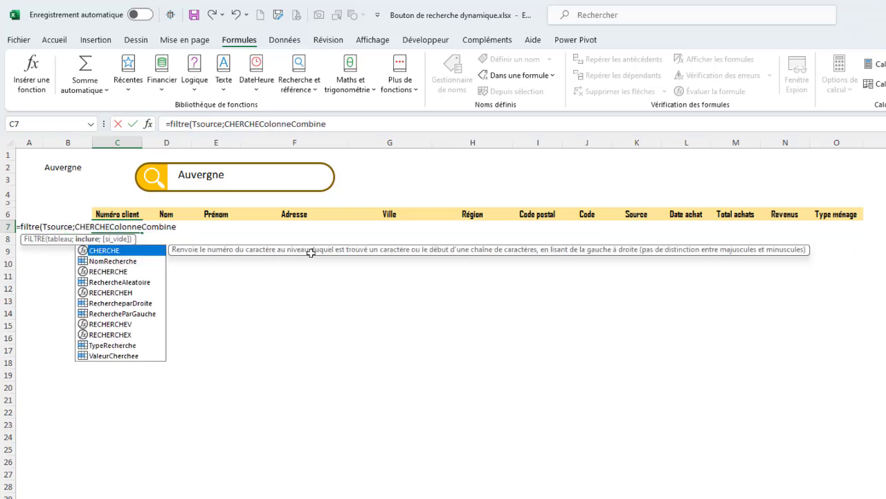
{"action": "type", "text": "("}
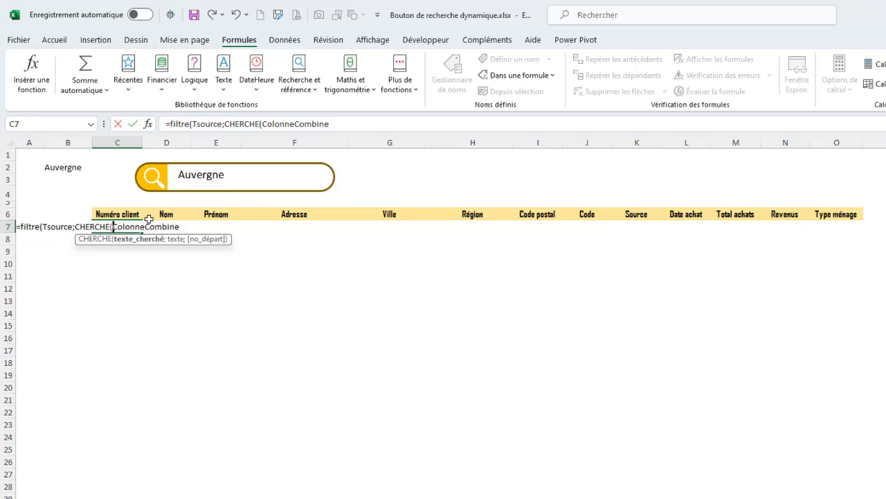
{"action": "key", "text": "F3"}
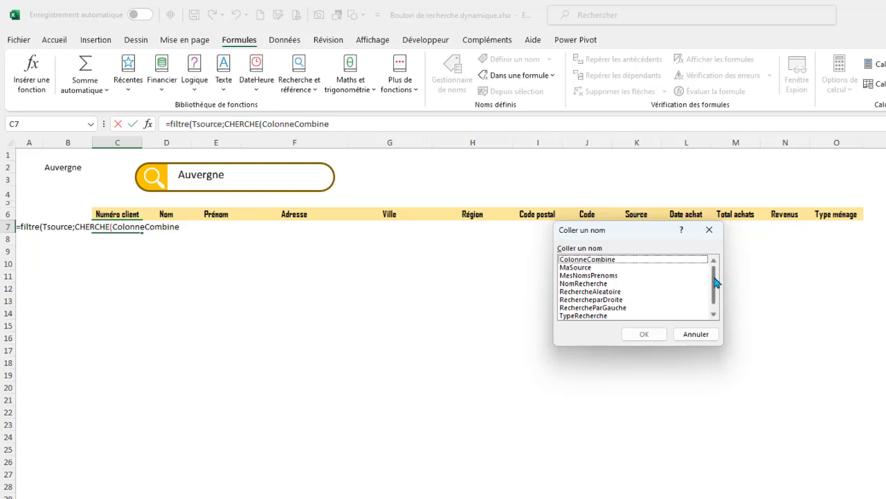
{"action": "left_click_drag", "start_coordinate": [714, 280], "coordinate": [716, 299]}
{"action": "left_click", "coordinate": [586, 316]}
{"action": "double_click", "coordinate": [586, 316]}
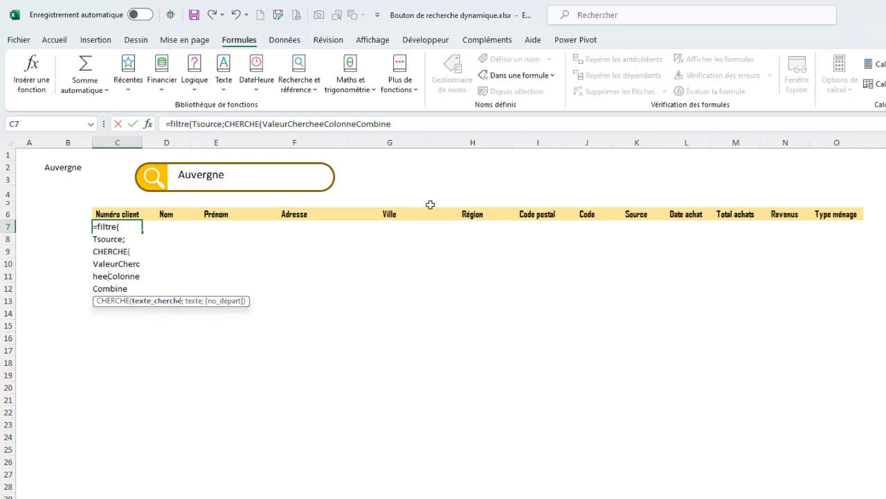
{"action": "type", "text": ";"}
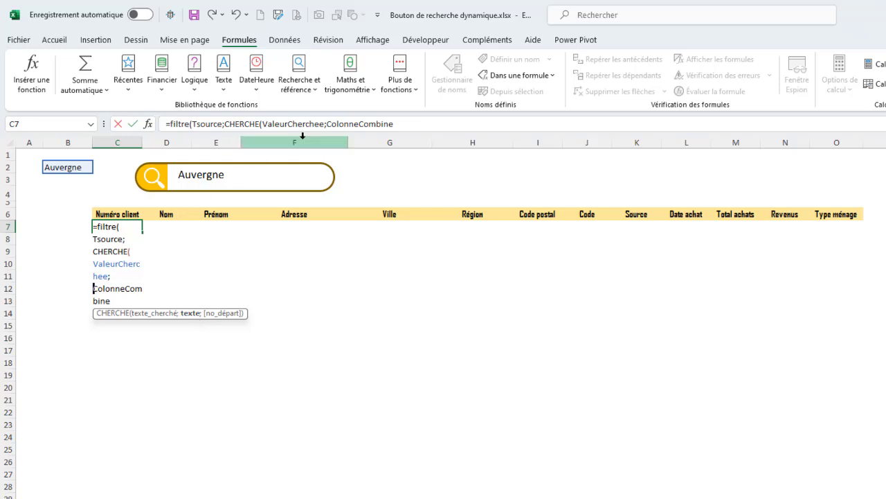
Close the CHERCHE function, add "" as FILTRE's if-empty argument and confirm the formula in C7
{"action": "left_click", "coordinate": [405, 124]}
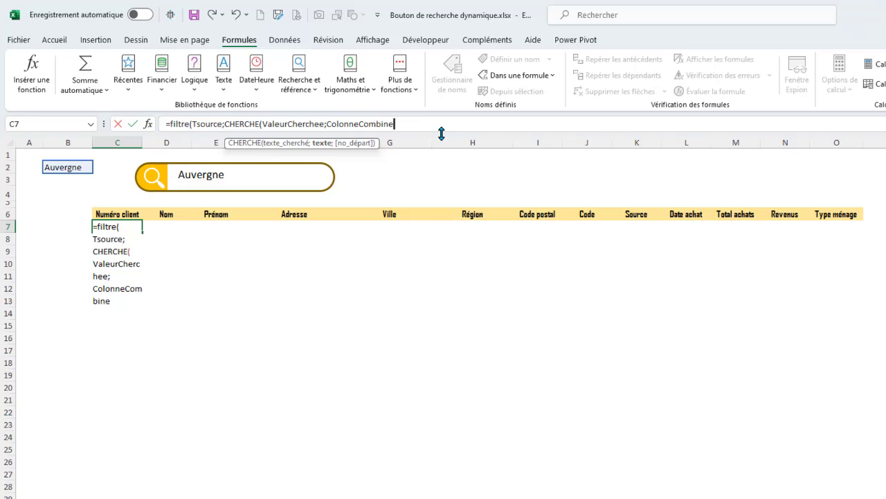
{"action": "type", "text": ")"}
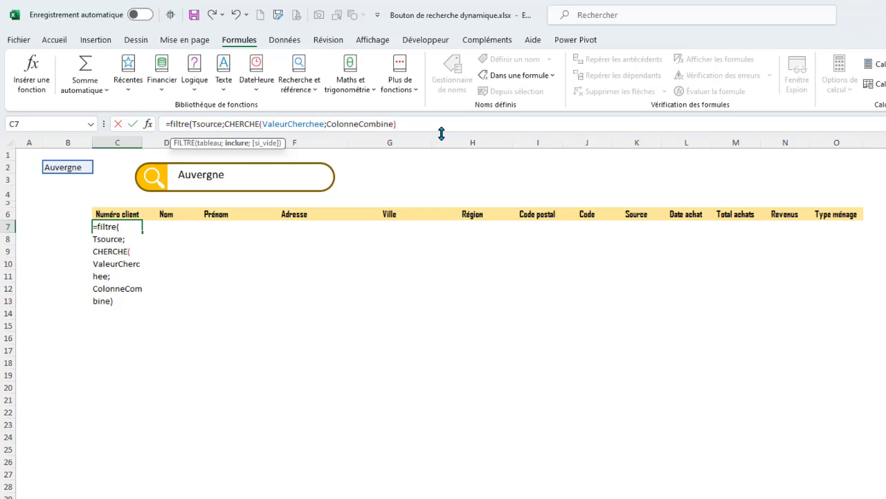
{"action": "type", "text": ";\"\")"}
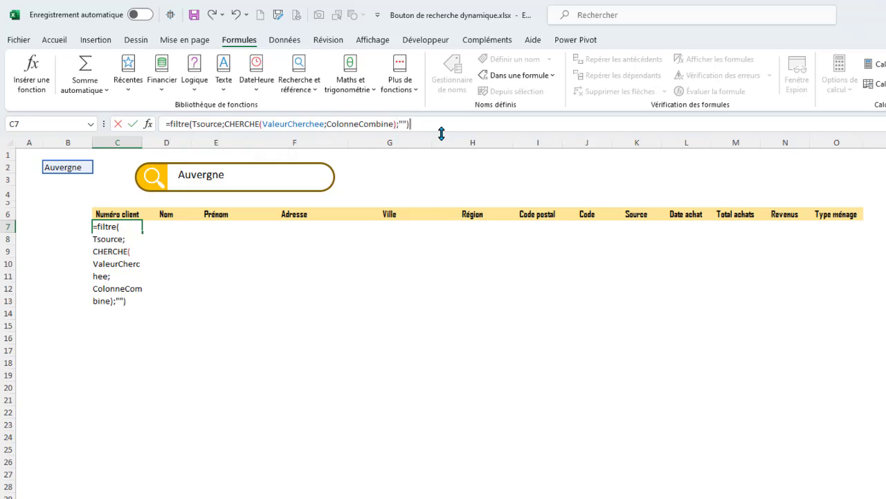
{"action": "key", "text": "Return"}
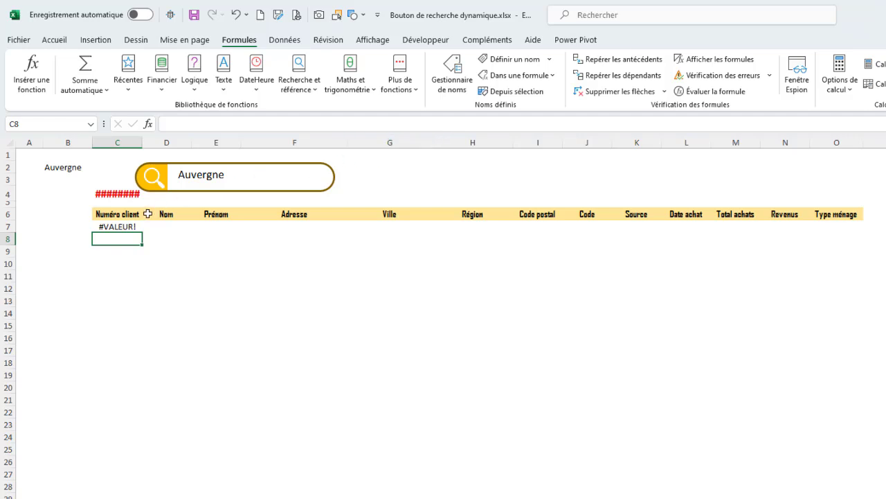
Wrap the CHERCHE part of C7's FILTRE formula in ESTERREUR and confirm the formula
{"action": "left_click", "coordinate": [122, 226]}
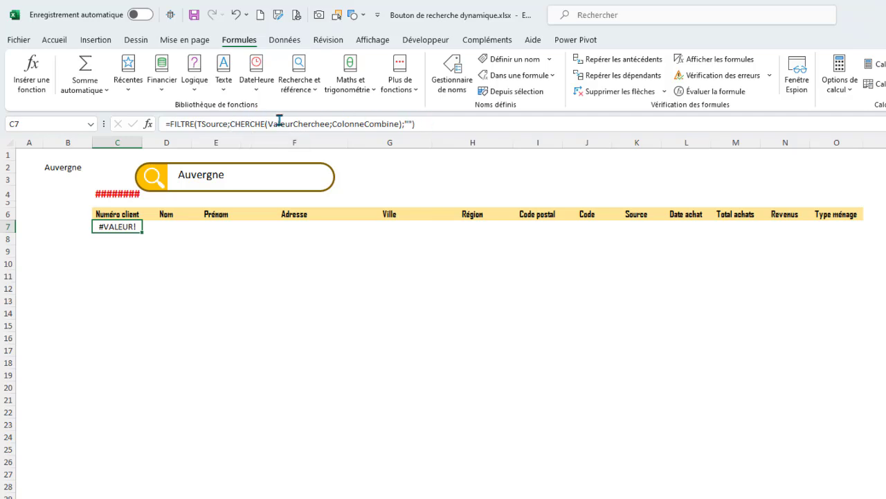
{"action": "left_click", "coordinate": [230, 124]}
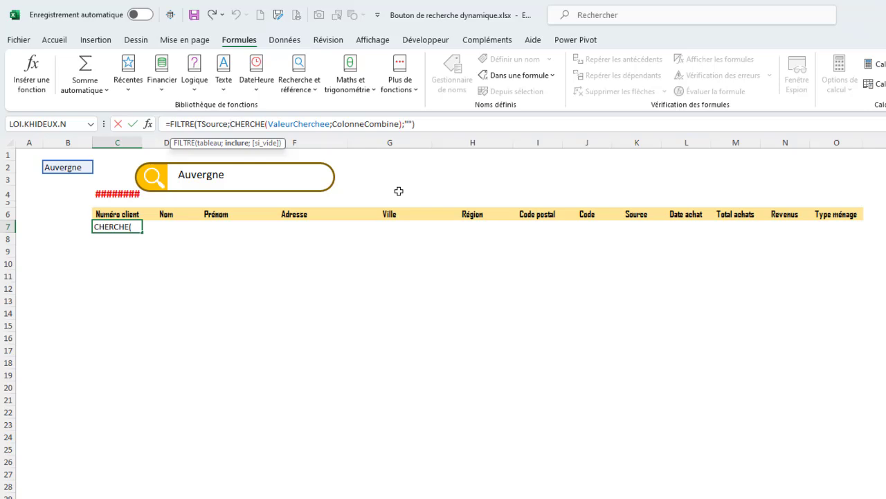
{"action": "type", "text": "ERR"}
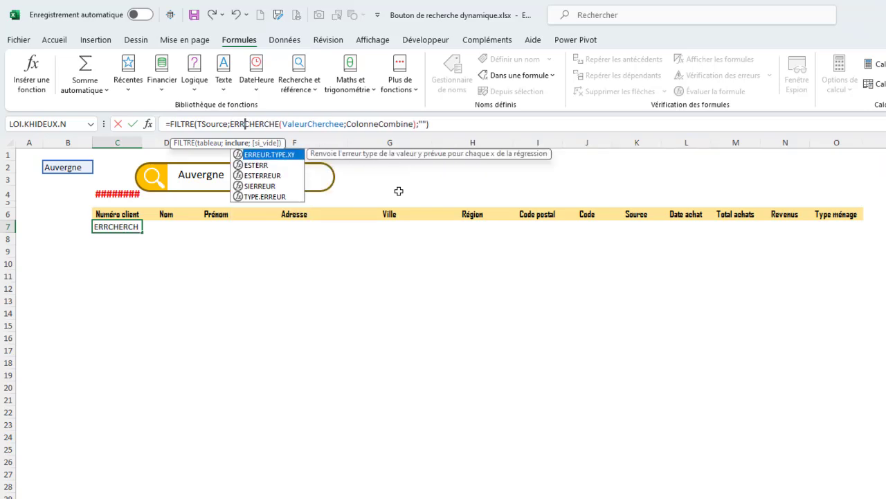
{"action": "left_click", "coordinate": [269, 177]}
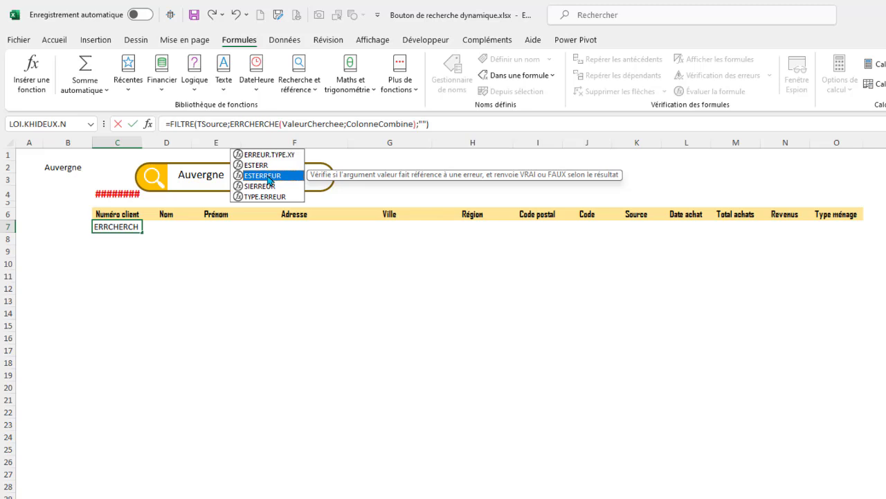
{"action": "double_click", "coordinate": [269, 179]}
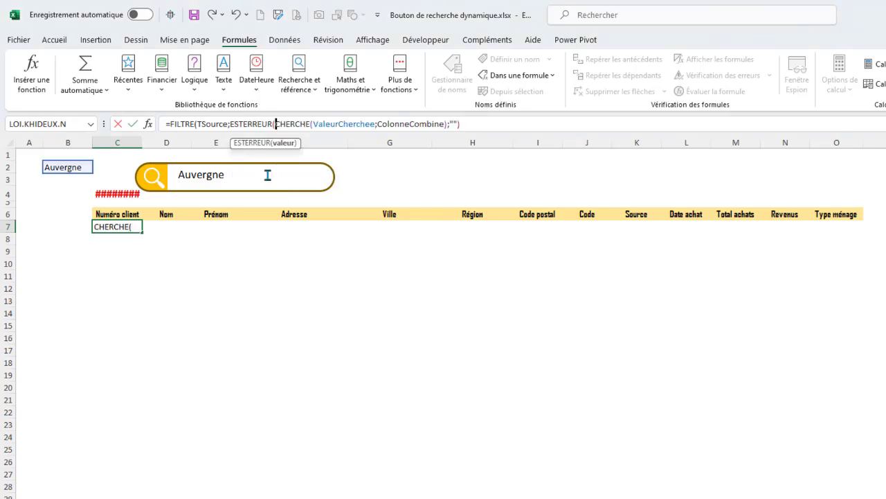
{"action": "left_click", "coordinate": [445, 123]}
{"action": "type", "text": "))"}
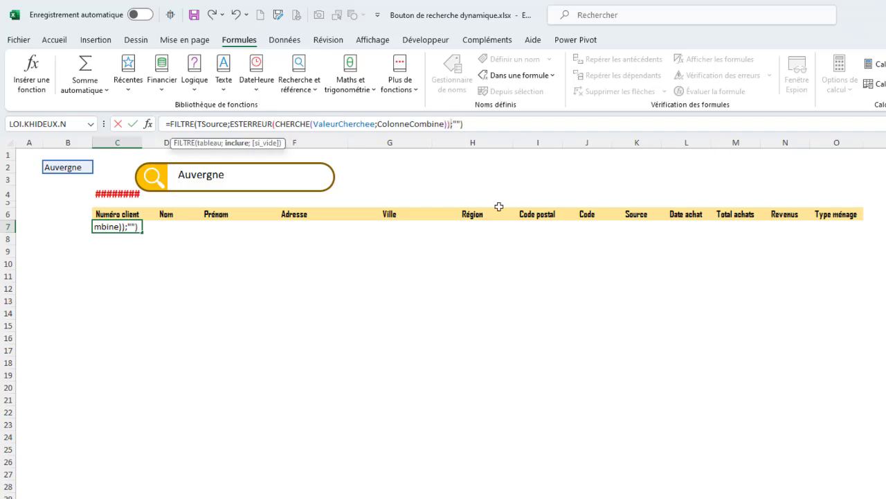
{"action": "key", "text": "Return"}
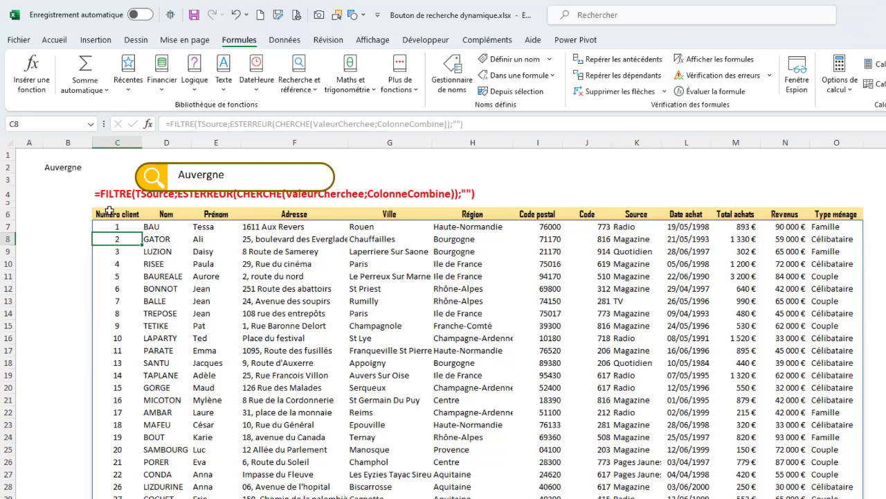
Nudge the search bar group slightly upward above the results table, keeping its magnifier icon and text box together
{"action": "left_click", "coordinate": [117, 226]}
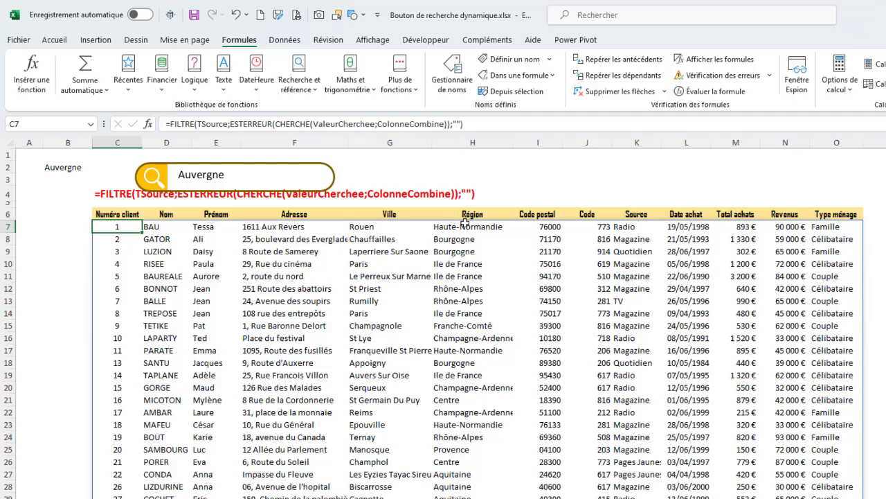
{"action": "left_click", "coordinate": [227, 165]}
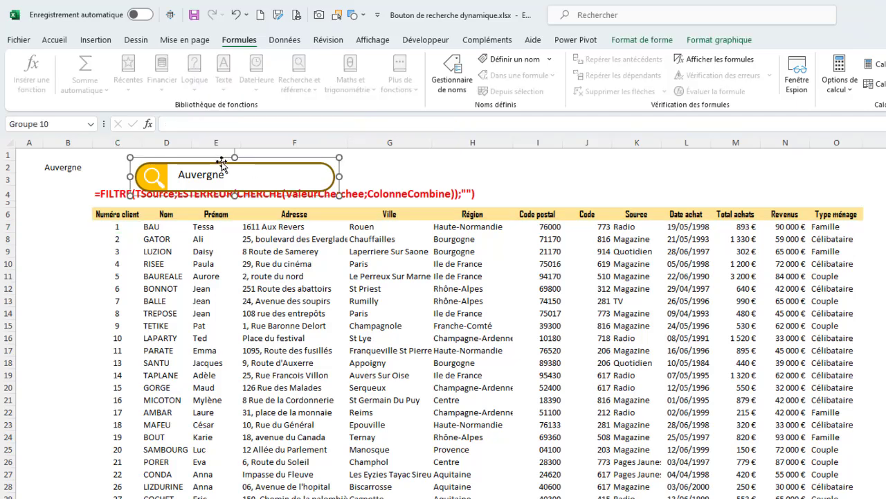
{"action": "left_click", "coordinate": [222, 174]}
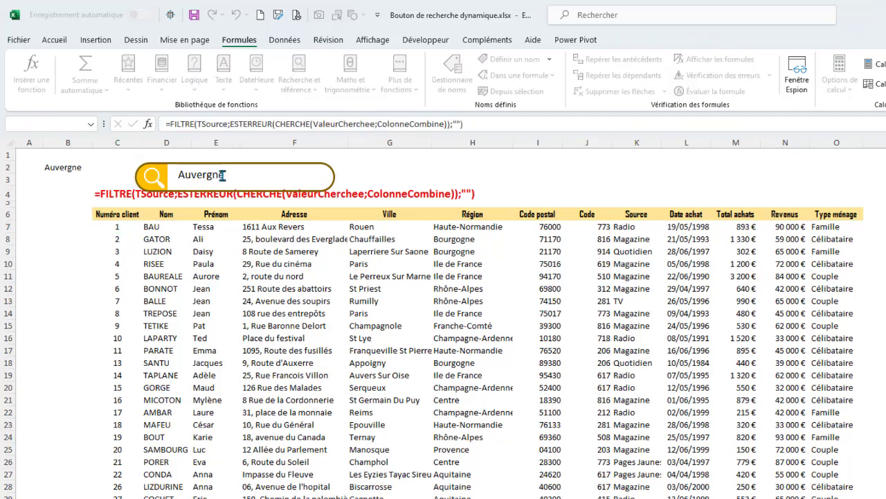
{"action": "left_click", "coordinate": [234, 159]}
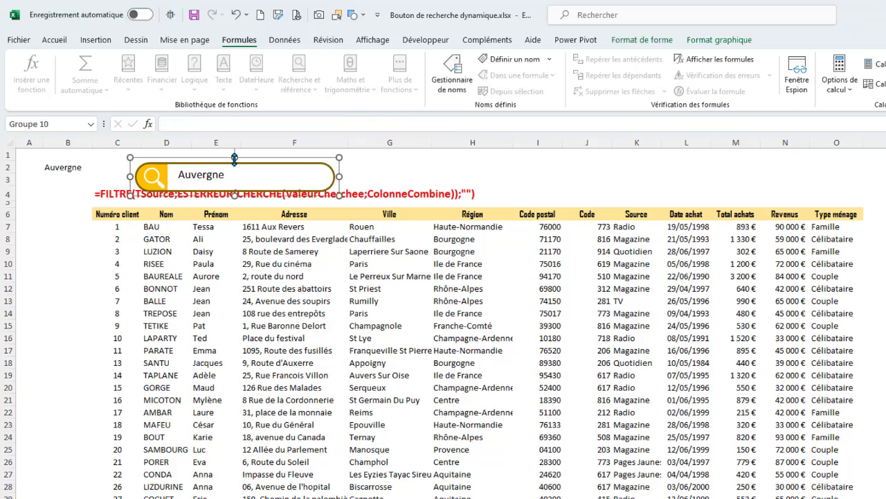
{"action": "left_click_drag", "start_coordinate": [251, 158], "coordinate": [252, 158]}
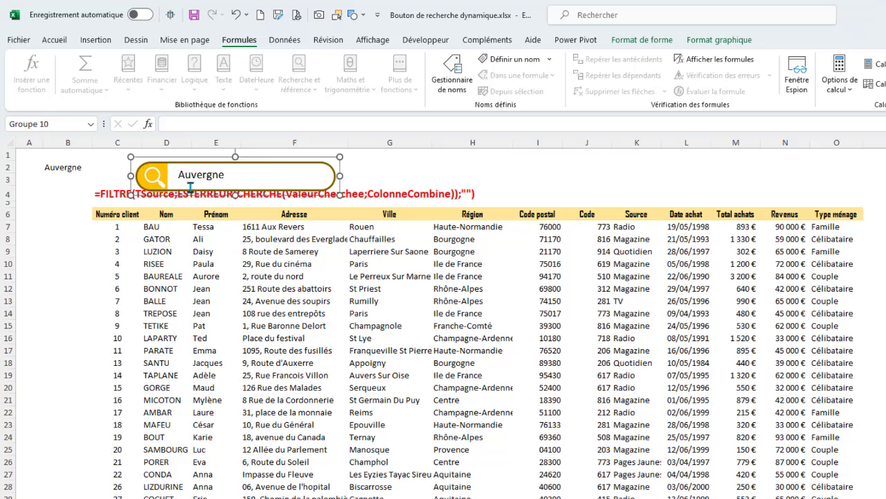
{"action": "left_click", "coordinate": [164, 169]}
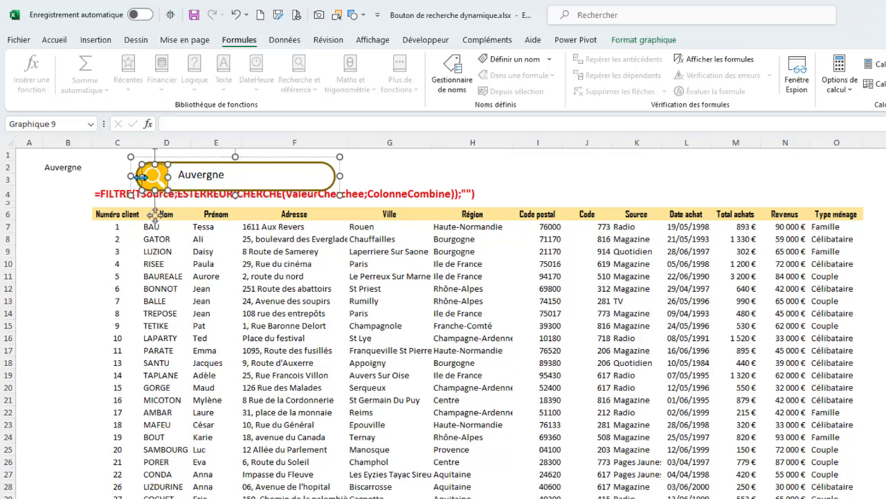
{"action": "left_click", "coordinate": [341, 178]}
{"action": "left_click", "coordinate": [402, 168]}
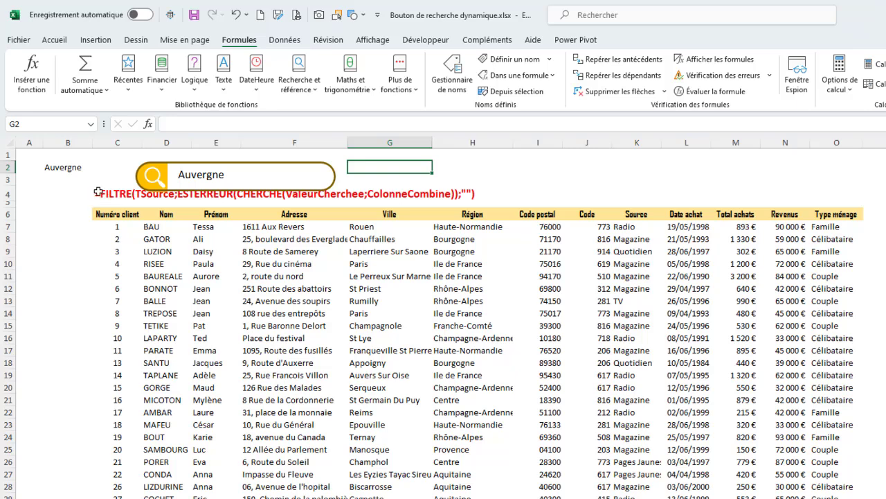
Move the FORMULETEXTE cell that displays C7's formula from C4 to H2, clear of the search bar
{"action": "left_click", "coordinate": [108, 199]}
{"action": "left_click_drag", "start_coordinate": [111, 199], "coordinate": [495, 174]}
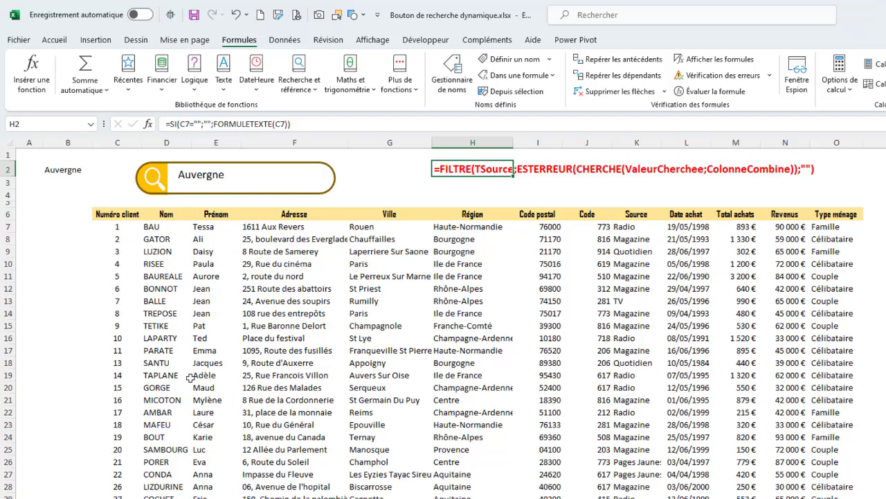
{"action": "scroll", "coordinate": [232, 364], "scroll_direction": "down", "scroll_amount": 12}
{"action": "scroll", "coordinate": [232, 364], "scroll_direction": "up", "scroll_amount": 12}
Wrap the ESTERREUR part of C7's FILTRE formula in the NON function and confirm the formula
{"action": "left_click", "coordinate": [69, 172]}
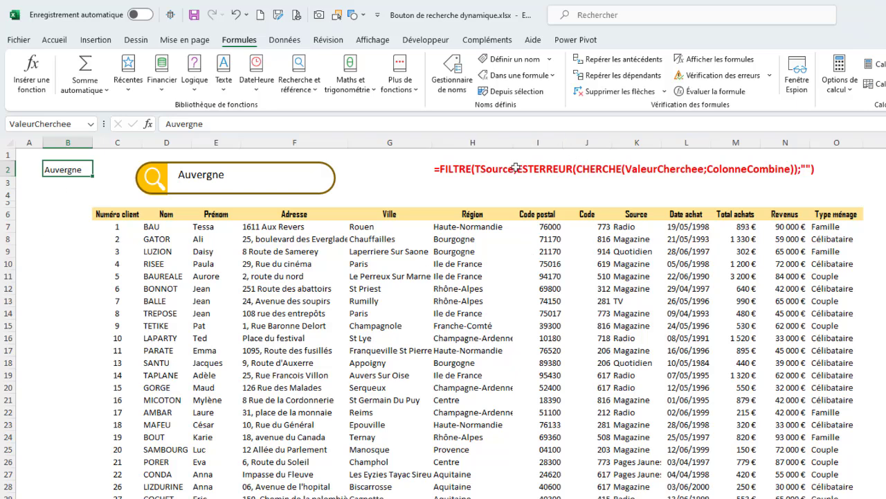
{"action": "left_click", "coordinate": [119, 226]}
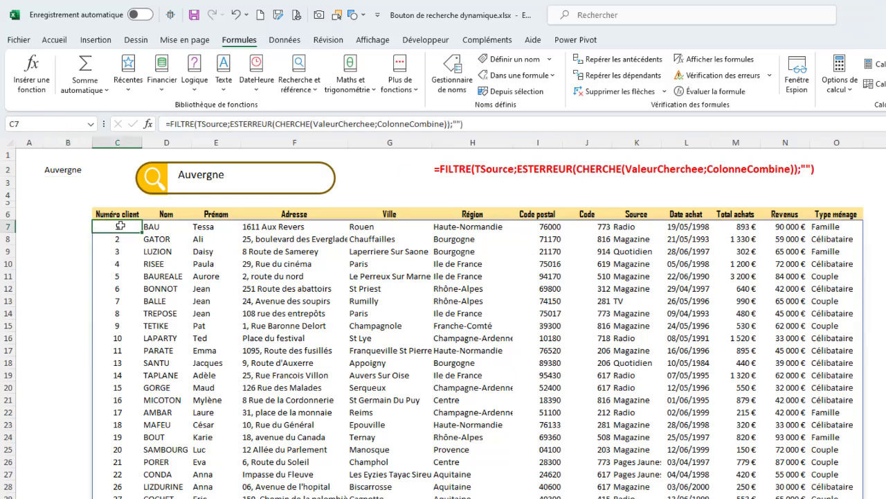
{"action": "left_click", "coordinate": [232, 123]}
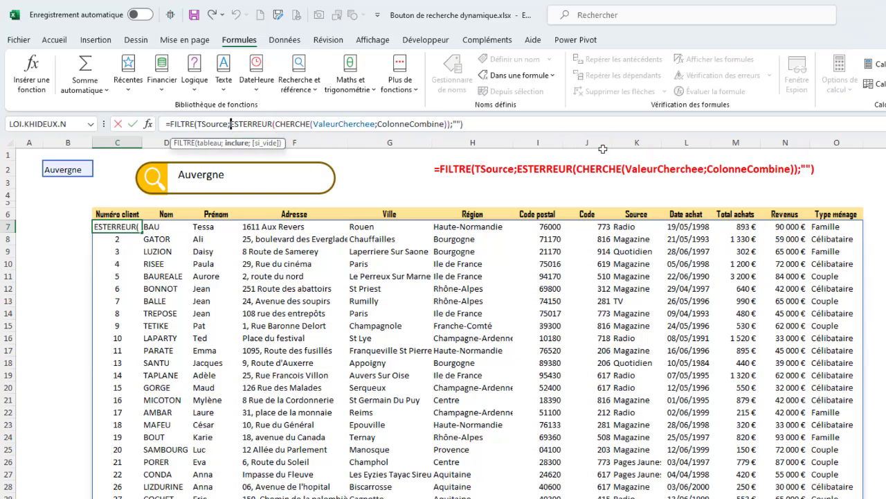
{"action": "type", "text": "NON"}
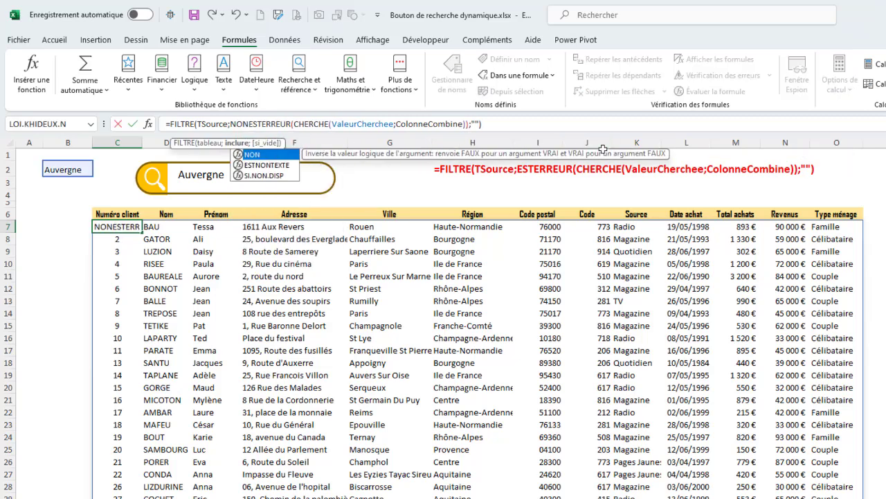
{"action": "type", "text": "("}
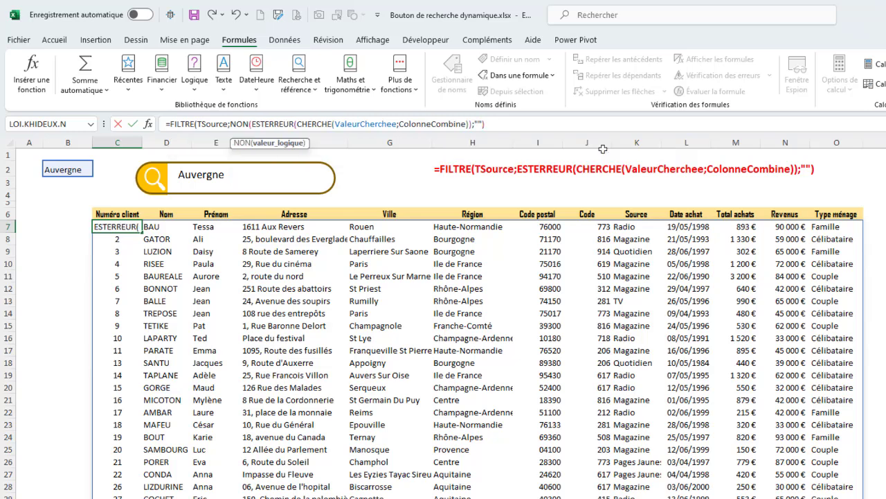
{"action": "left_click", "coordinate": [467, 123]}
{"action": "type", "text": "))"}
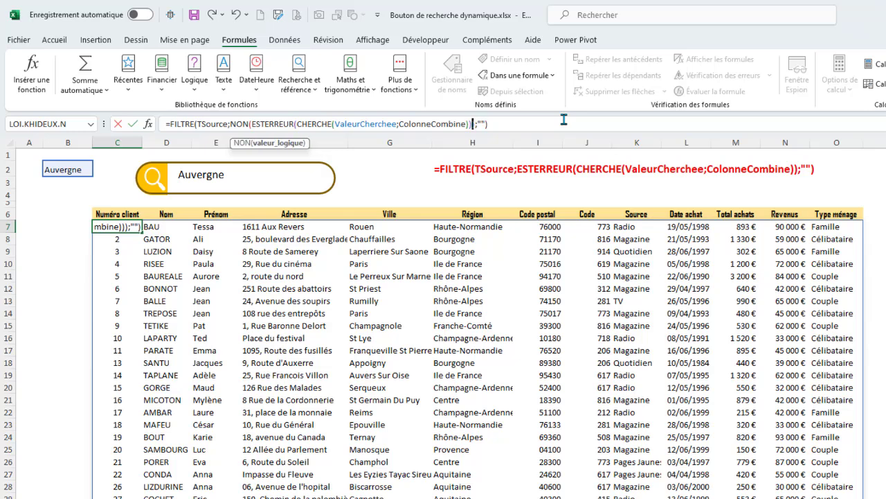
{"action": "key", "text": "Return"}
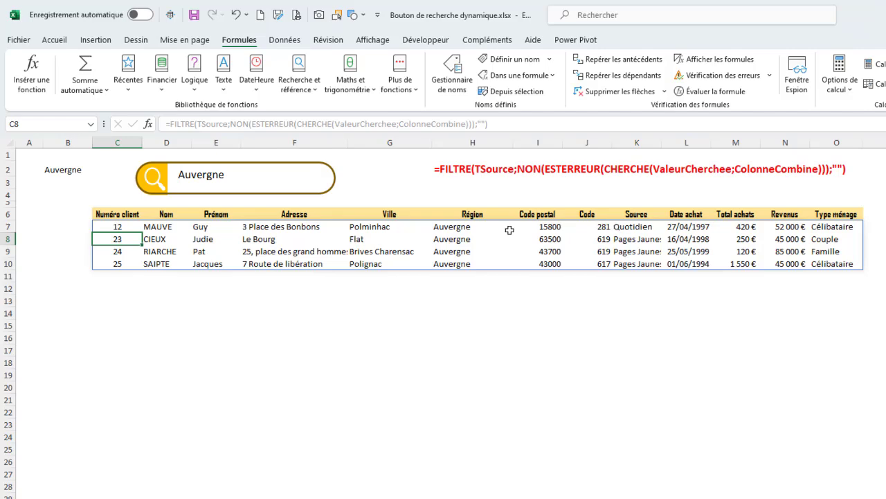
Test the search bar by replacing its text with "pari", then clear the search
{"action": "left_click_drag", "start_coordinate": [234, 176], "coordinate": [161, 191]}
{"action": "key", "text": "BackSpace"}
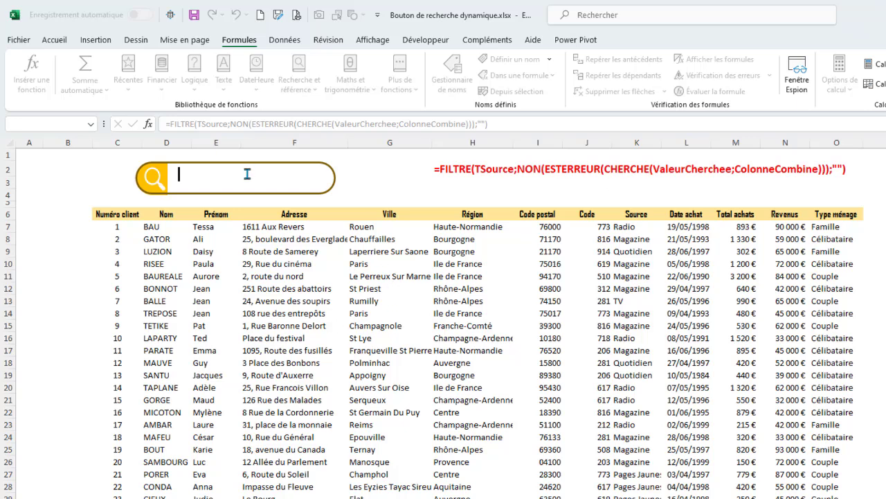
{"action": "type", "text": "pari"}
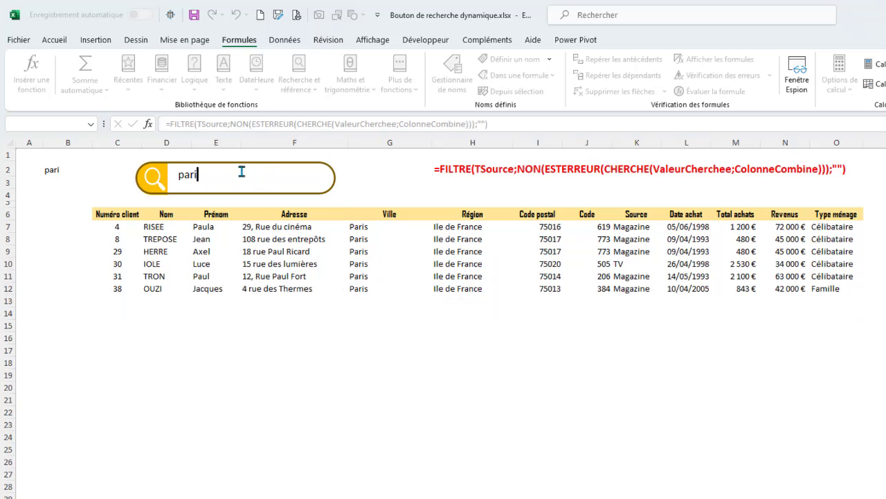
{"action": "key", "text": "BackSpace"}
{"action": "key", "text": "BackSpace"}
{"action": "key", "text": "BackSpace"}
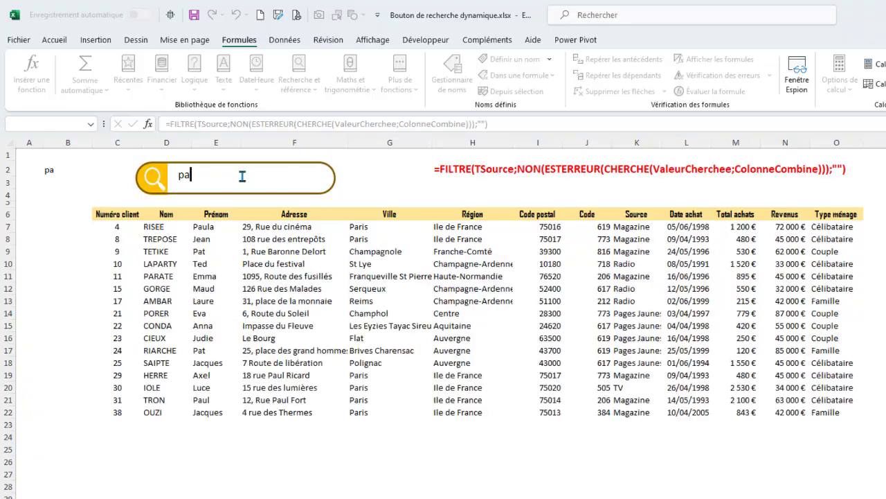
{"action": "key", "text": "BackSpace"}
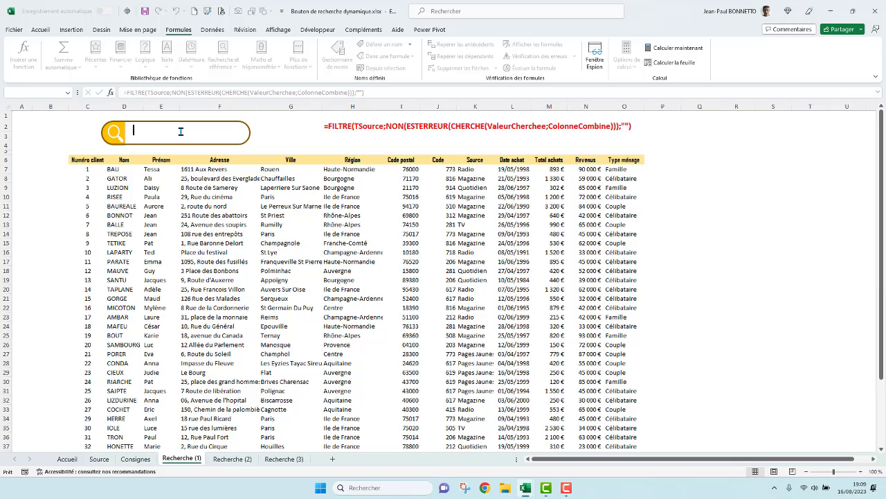
Test the search bar on the Source column with "maga", then clear the search
{"action": "type", "text": "maga"}
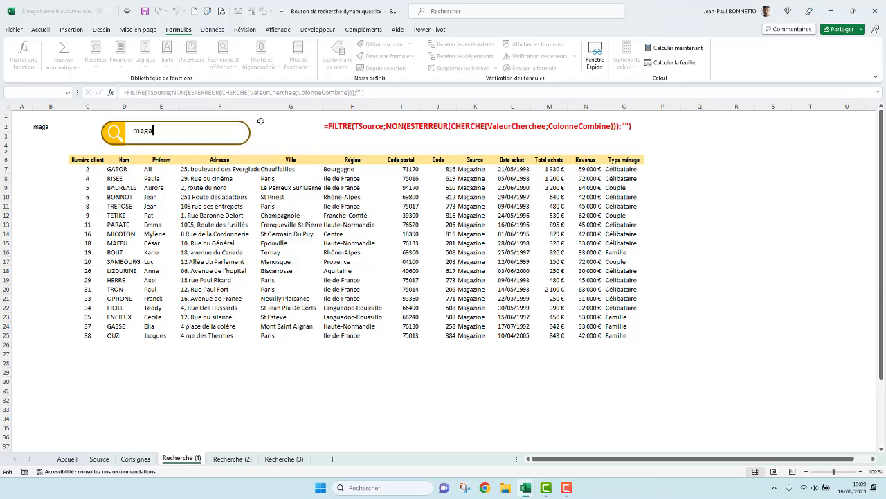
{"action": "key", "text": "BackSpace"}
{"action": "key", "text": "BackSpace"}
{"action": "key", "text": "BackSpace"}
{"action": "key", "text": "BackSpace"}
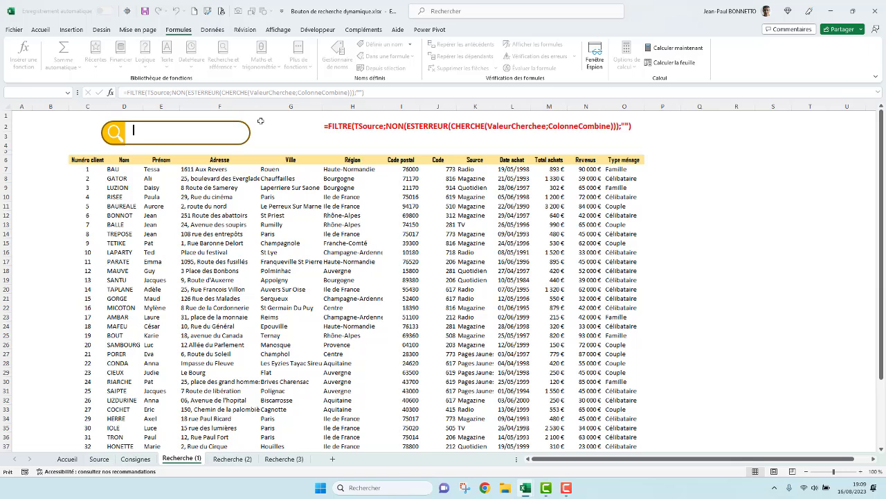
Test the search bar with a customer's first name, then clear the search
{"action": "type", "text": "au"}
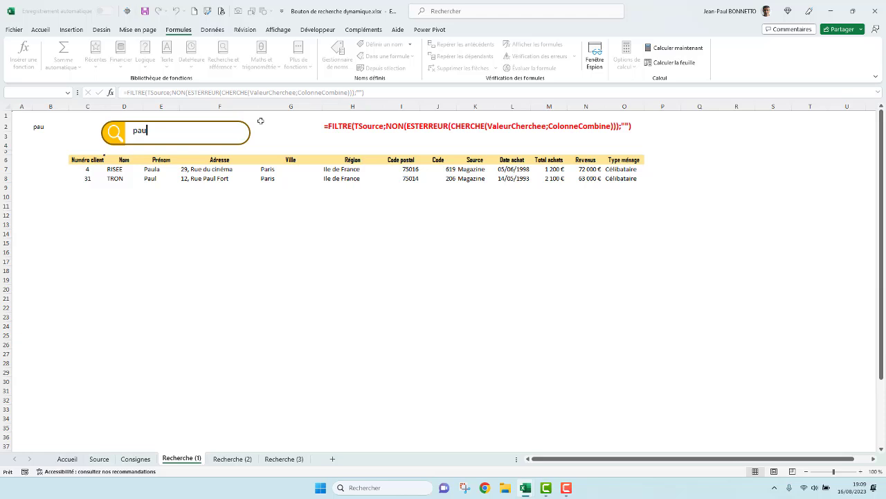
{"action": "type", "text": "la"}
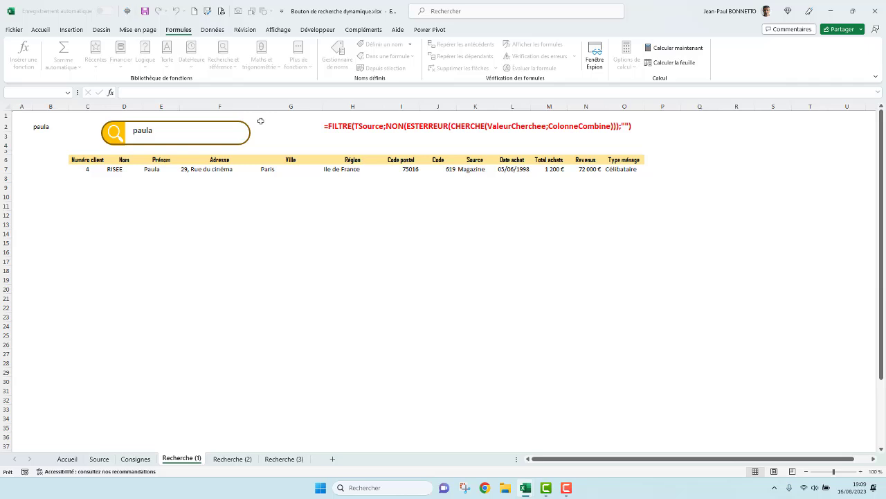
{"action": "key", "text": "BackSpace"}
{"action": "key", "text": "BackSpace"}
{"action": "key", "text": "BackSpace"}
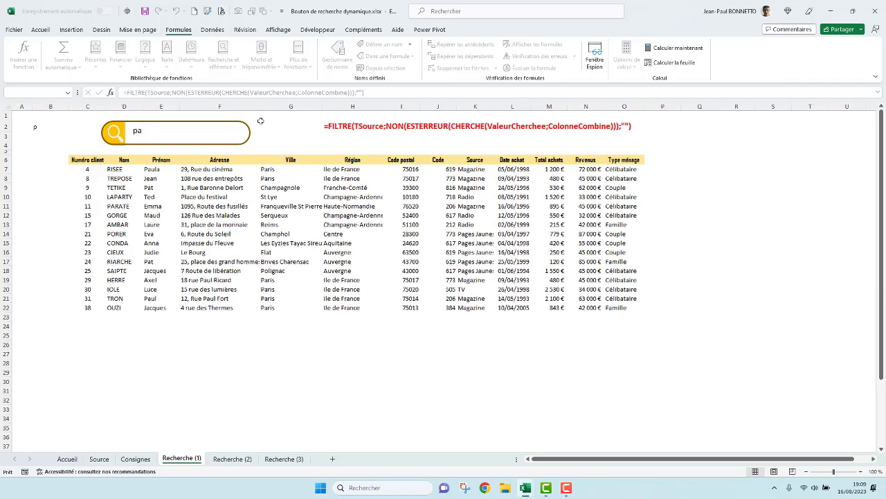
{"action": "key", "text": "BackSpace"}
{"action": "key", "text": "BackSpace"}
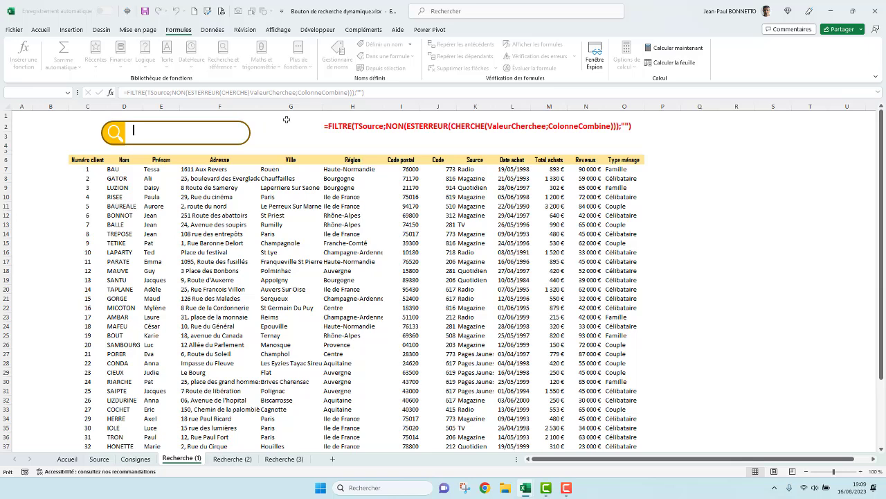
{"action": "left_click", "coordinate": [329, 126]}
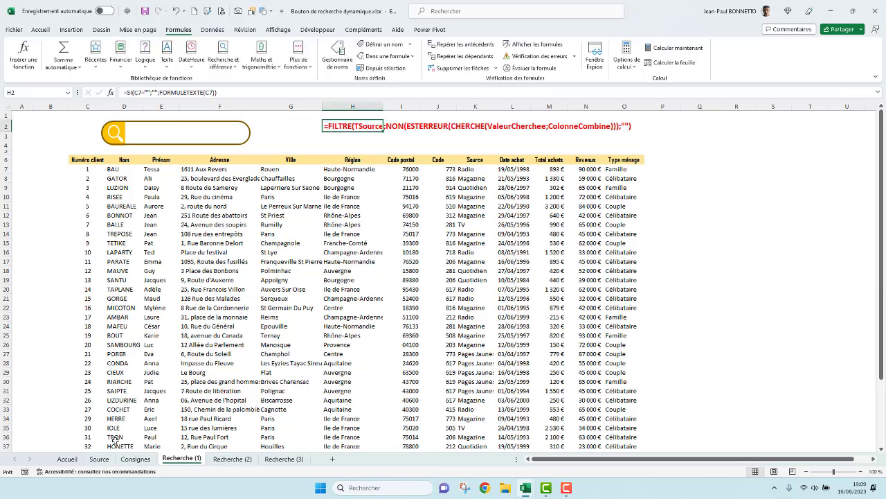
{"action": "left_click", "coordinate": [410, 126]}
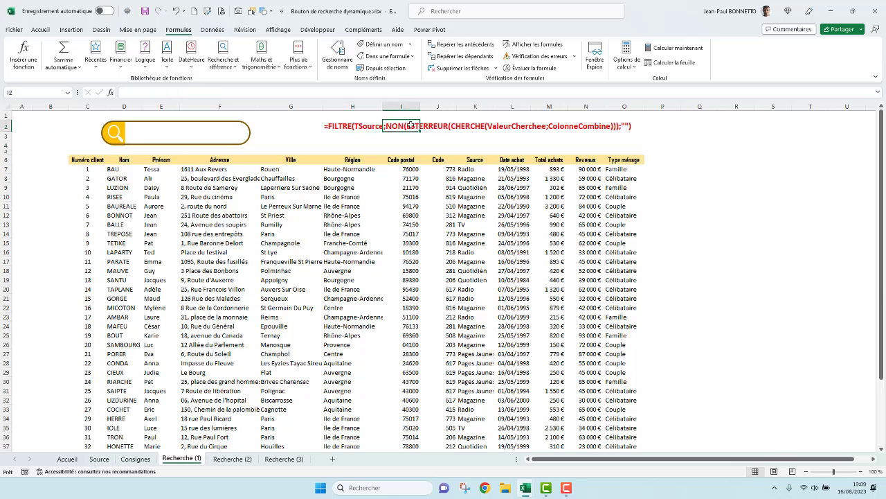
{"action": "left_click", "coordinate": [485, 125]}
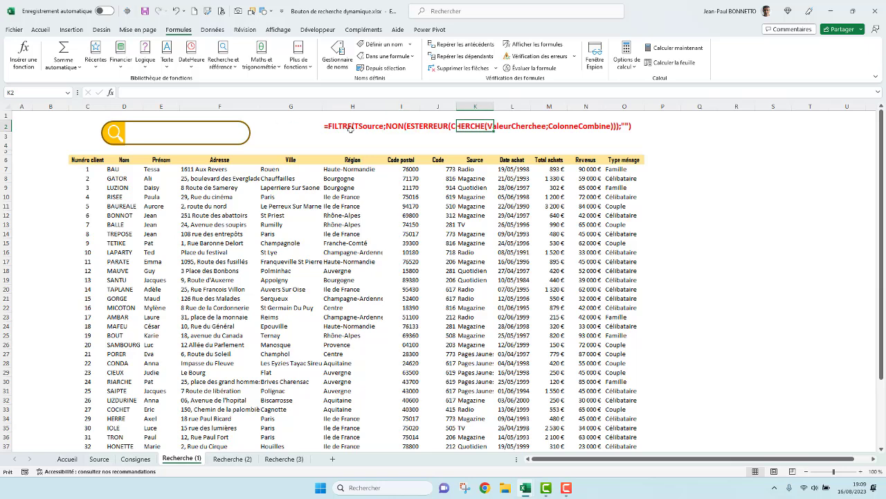
Test the search bar with the nonsense text "fksdfdg" to check the case without matches
{"action": "left_click", "coordinate": [50, 126]}
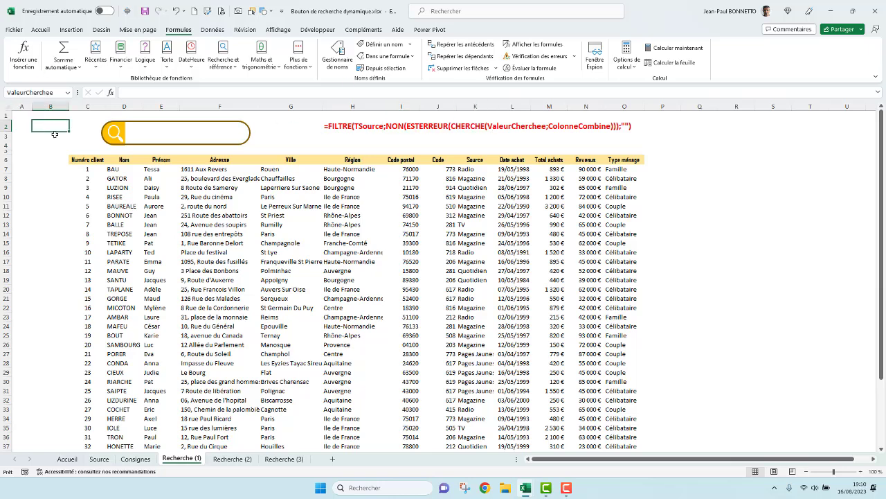
{"action": "left_click", "coordinate": [187, 132]}
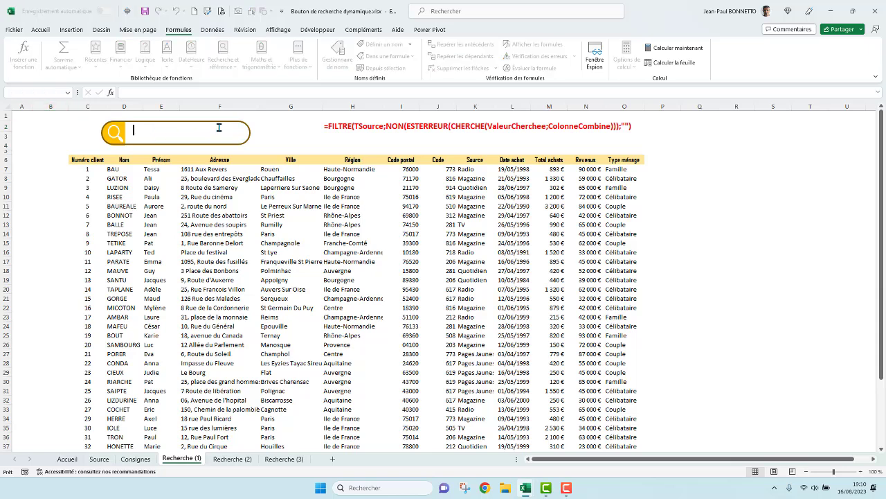
{"action": "type", "text": "fksdfdg"}
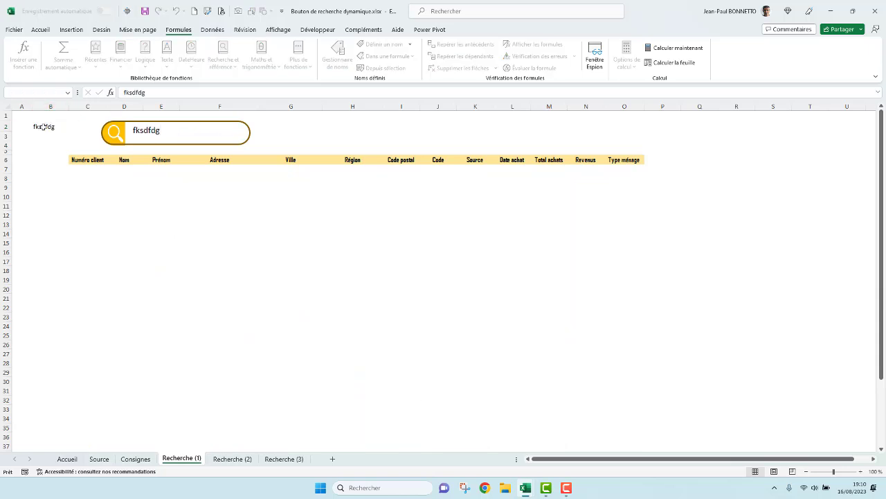
Set the font colour of the ValeurCherchee cell B2 to white to hide its text
{"action": "left_click", "coordinate": [43, 127]}
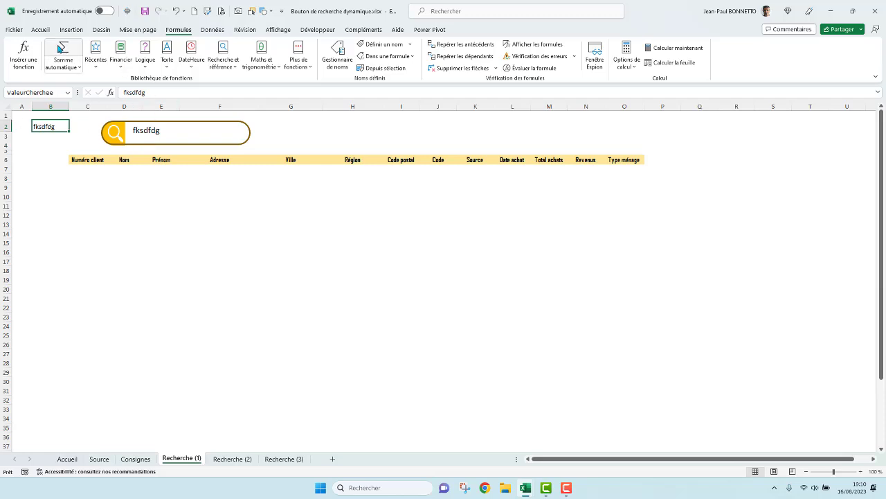
{"action": "left_click", "coordinate": [41, 29]}
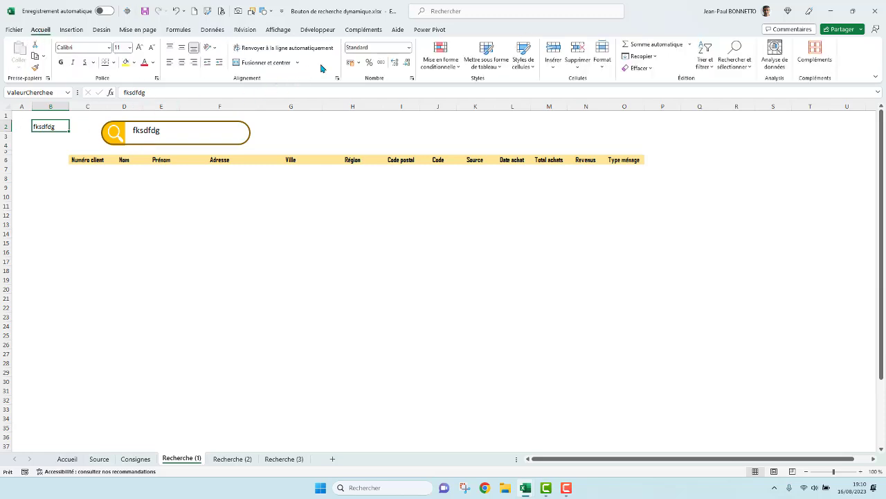
{"action": "left_click", "coordinate": [153, 63]}
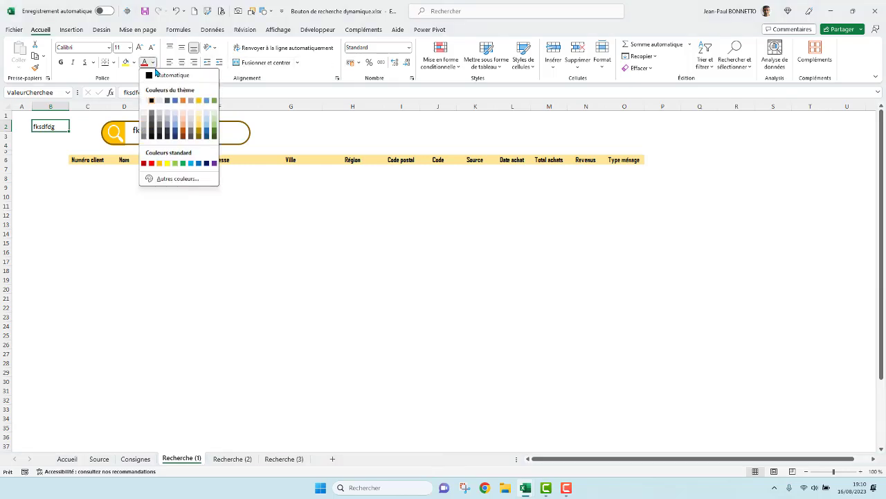
{"action": "left_click", "coordinate": [151, 100]}
{"action": "left_click", "coordinate": [363, 125]}
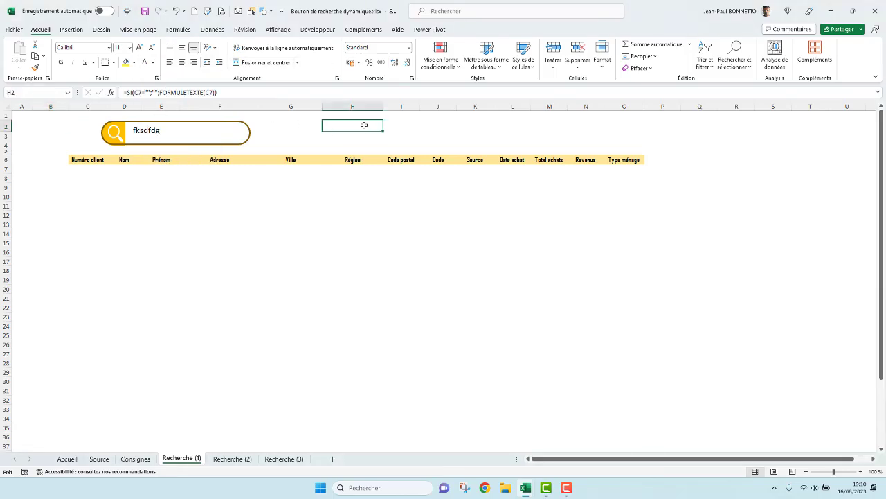
Test the search bar on the Ville column by replacing the nonsense text with "paris"
{"action": "left_click", "coordinate": [151, 134]}
{"action": "left_click_drag", "start_coordinate": [172, 132], "coordinate": [99, 133]}
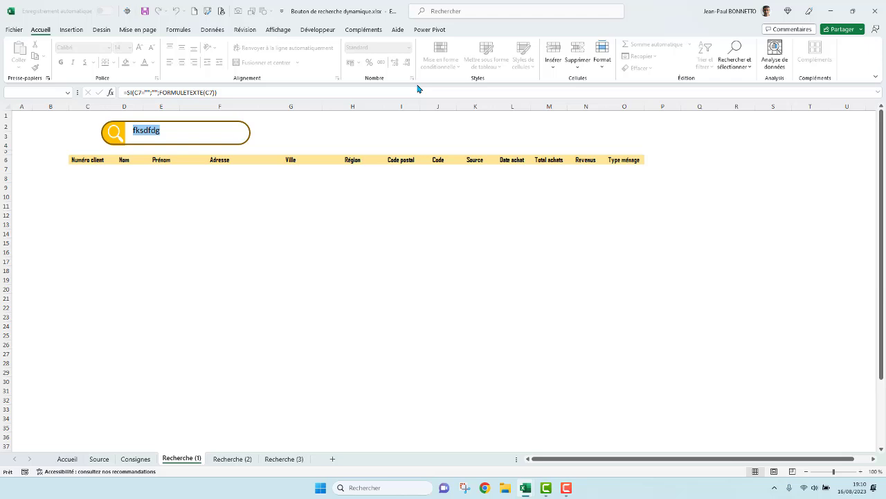
{"action": "type", "text": "pair"}
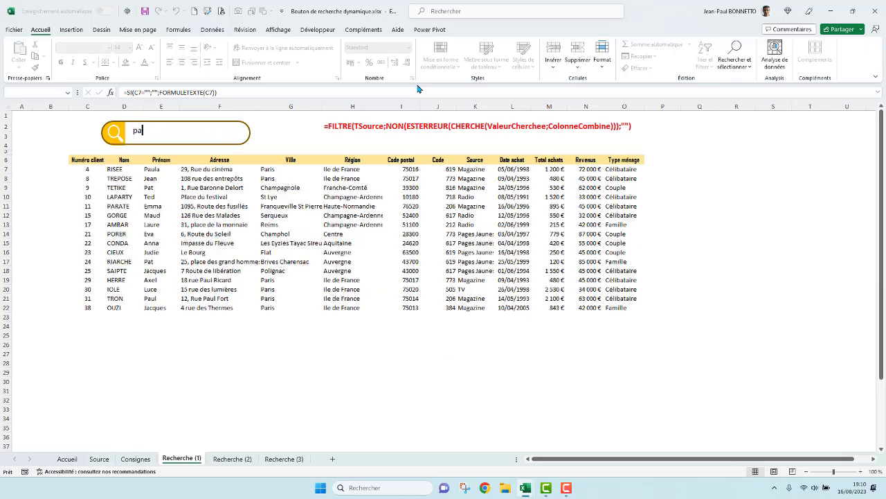
{"action": "key", "text": "BackSpace"}
{"action": "key", "text": "BackSpace"}
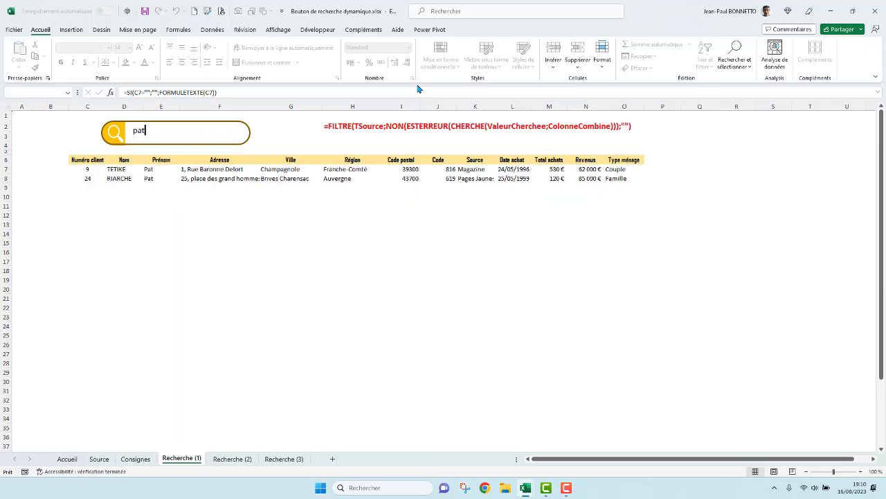
{"action": "type", "text": "ris"}
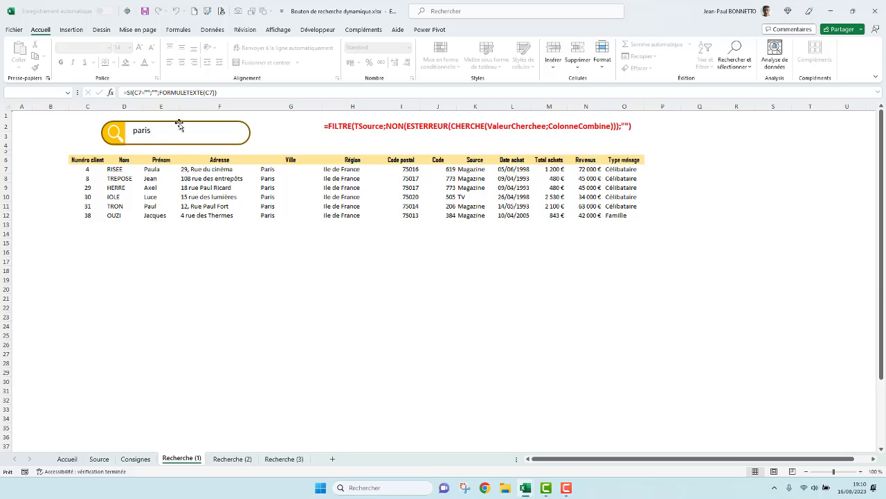
Clear the "paris" search and place the cursor back in the empty search bar
{"action": "key", "text": "BackSpace"}
{"action": "key", "text": "BackSpace"}
{"action": "key", "text": "BackSpace"}
{"action": "key", "text": "BackSpace"}
{"action": "key", "text": "BackSpace"}
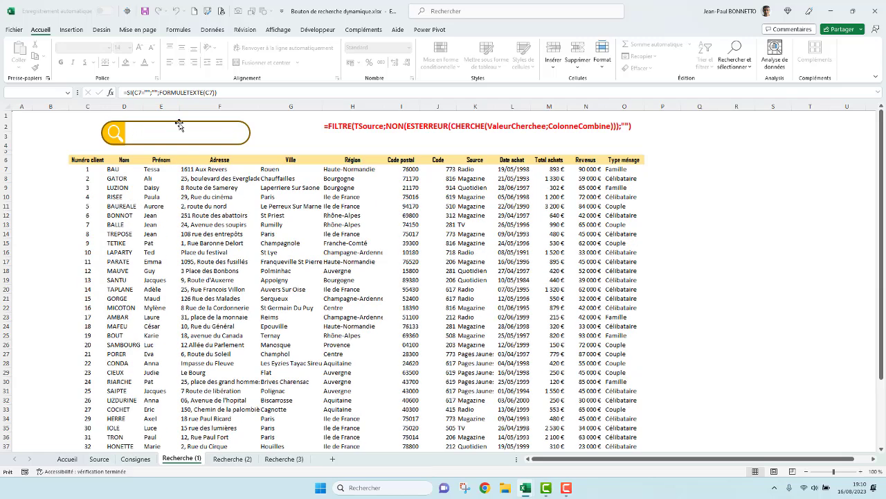
{"action": "left_click", "coordinate": [268, 137]}
{"action": "left_click", "coordinate": [175, 135]}
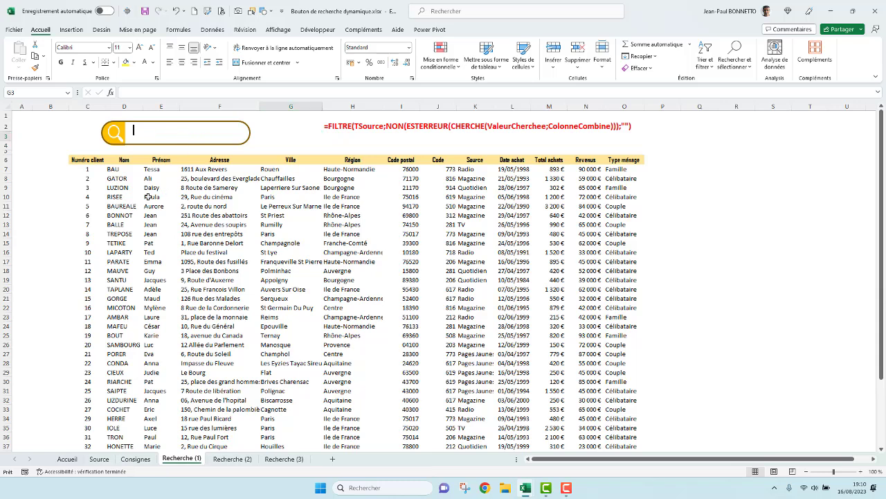